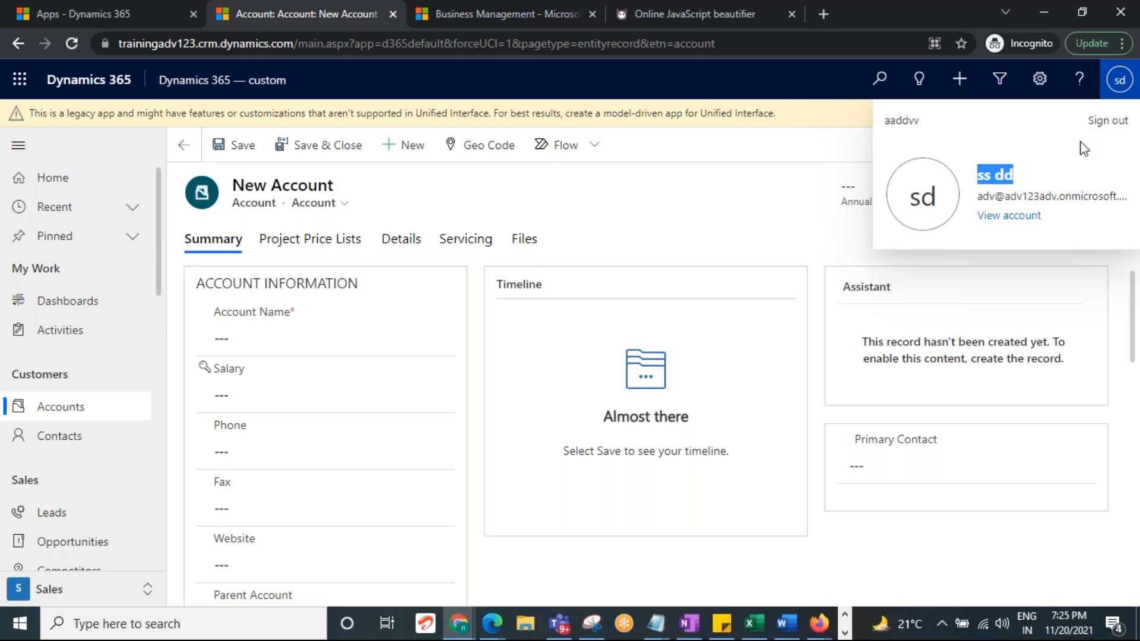
Step: Close the ErrorDetails log in Notepad and briefly view the CRM application notes
click(597, 207)
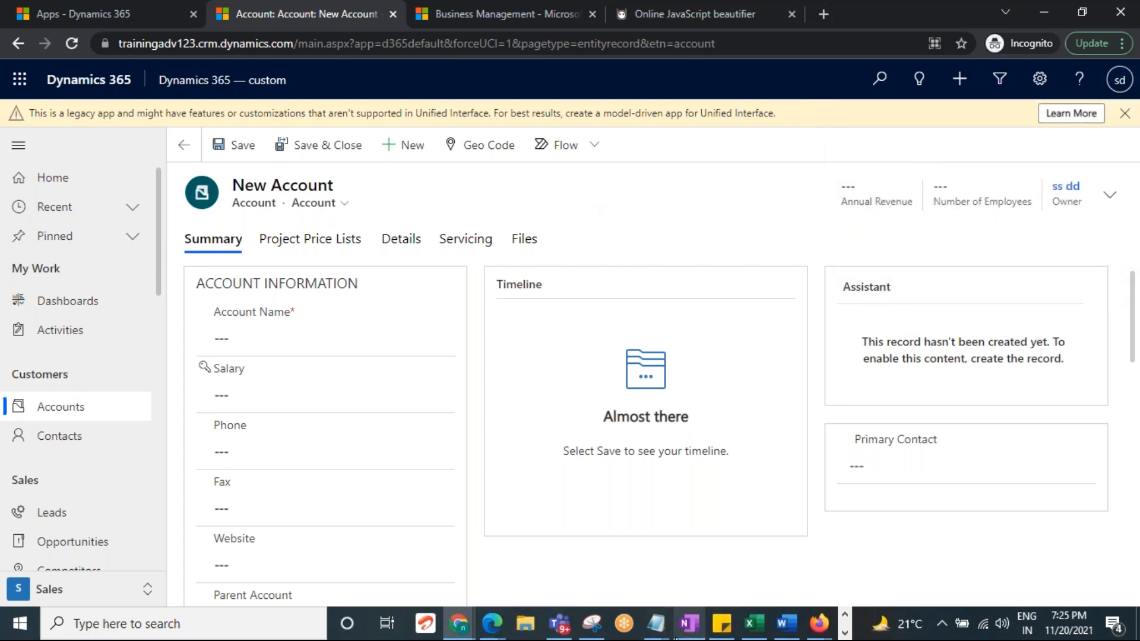
click(655, 624)
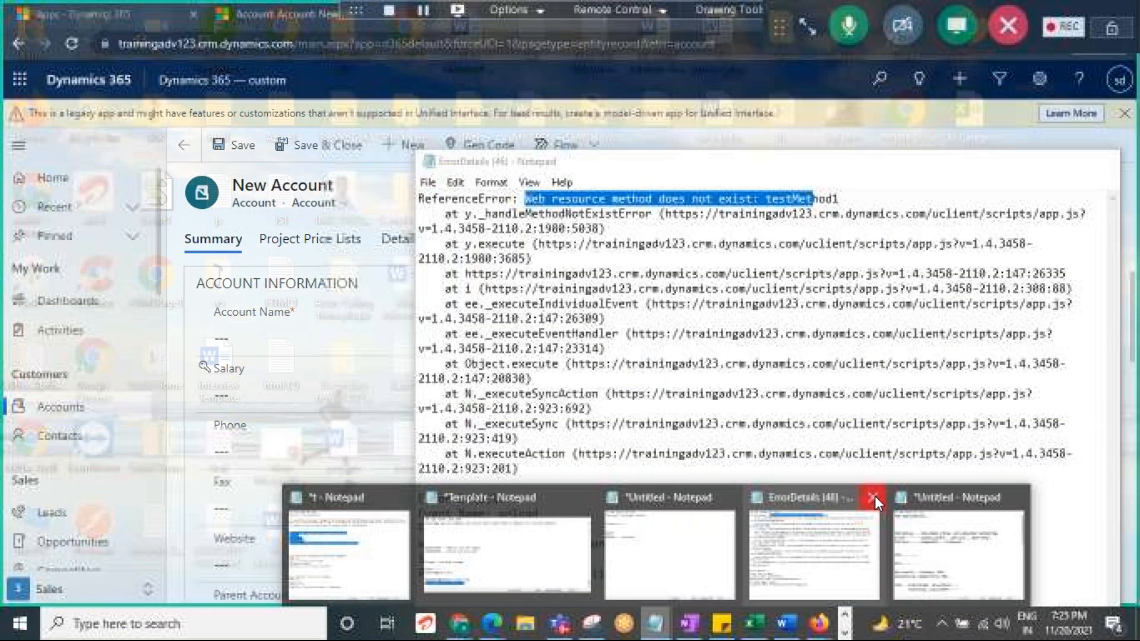
click(874, 496)
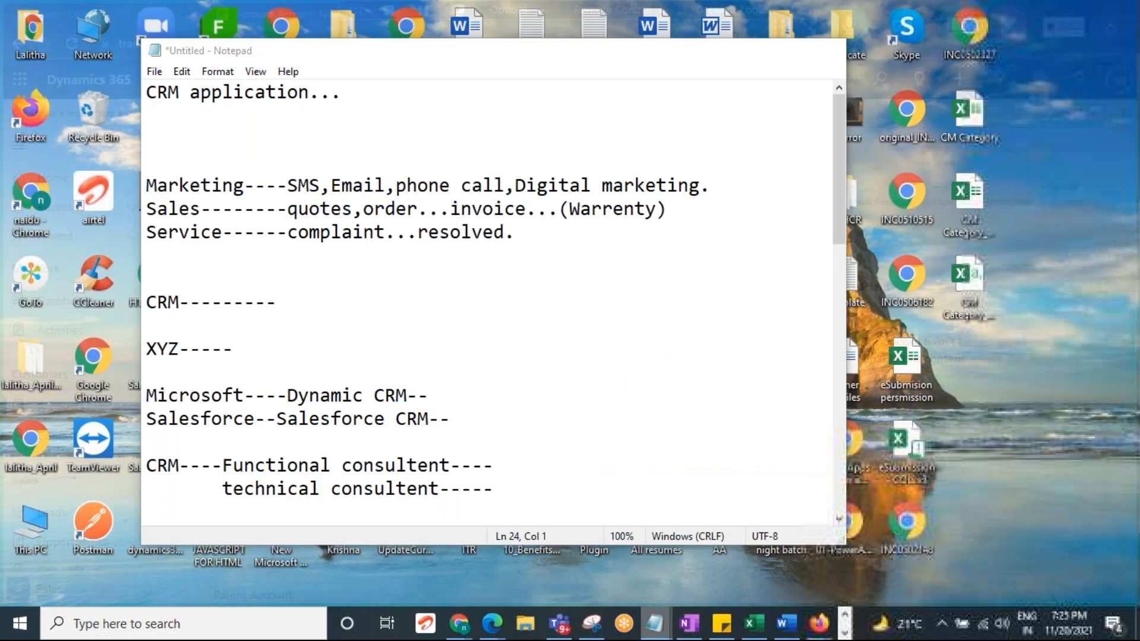
click(887, 552)
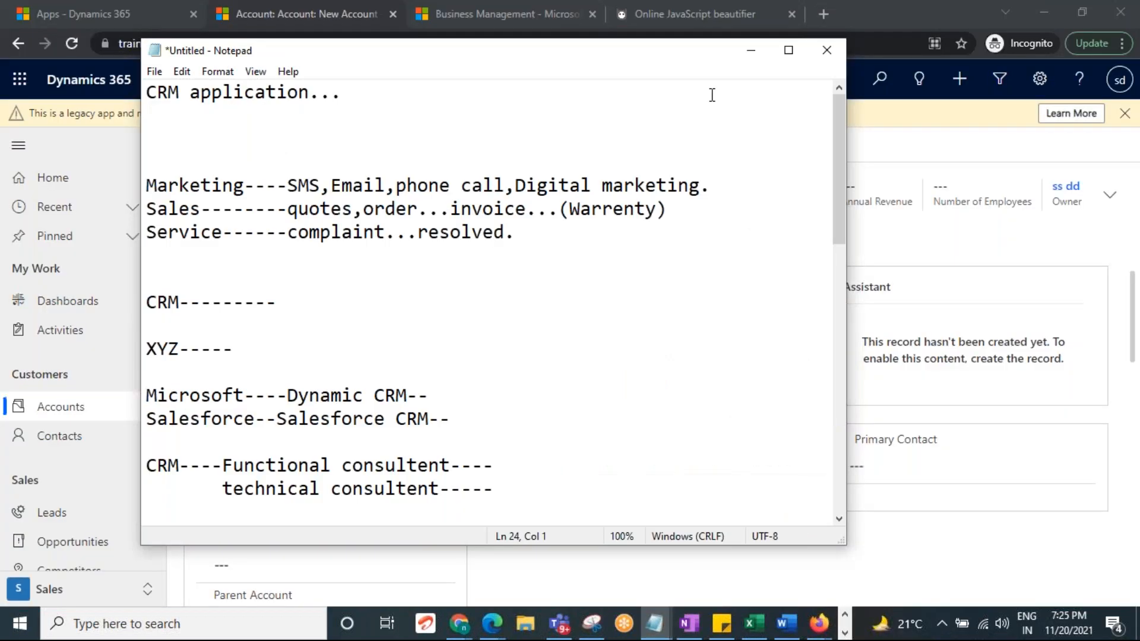
click(751, 50)
Step: Look through the Sales area's navigation entries, including the Customers, Sales, Collateral, Marketing and Goals groups
scroll(145, 534, down, 3)
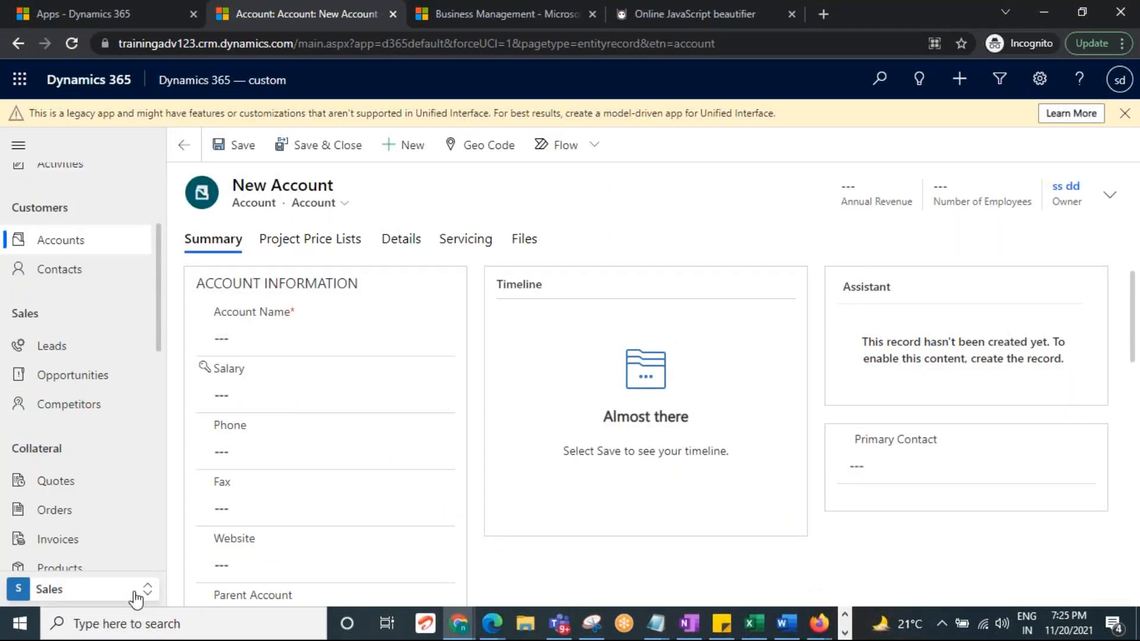
click(146, 589)
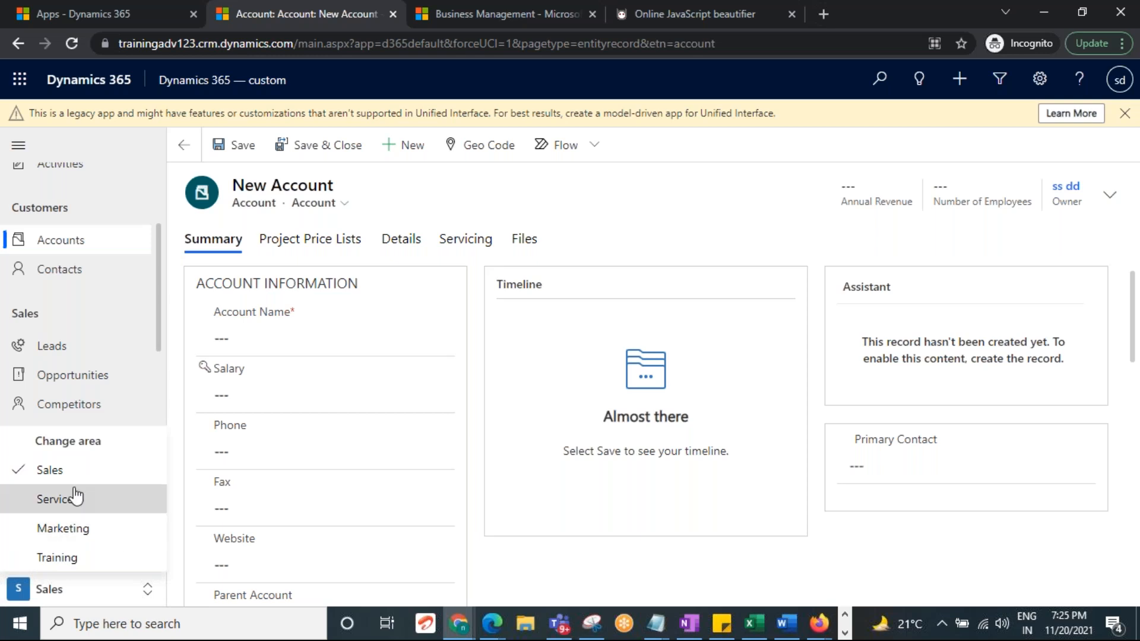
click(65, 475)
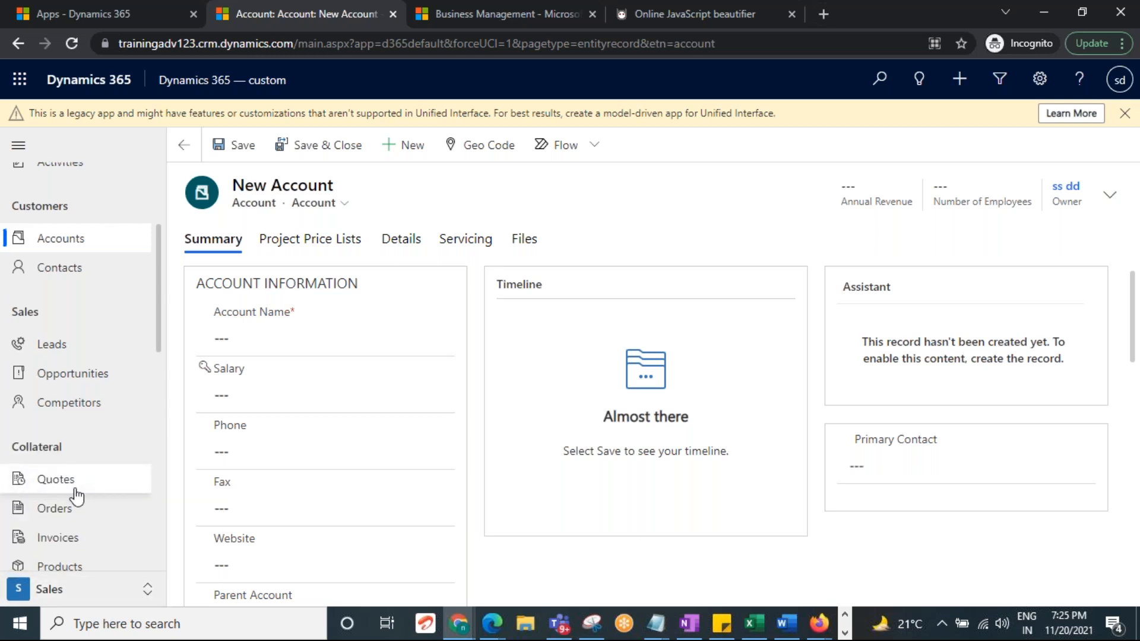
scroll(66, 481, down, 4)
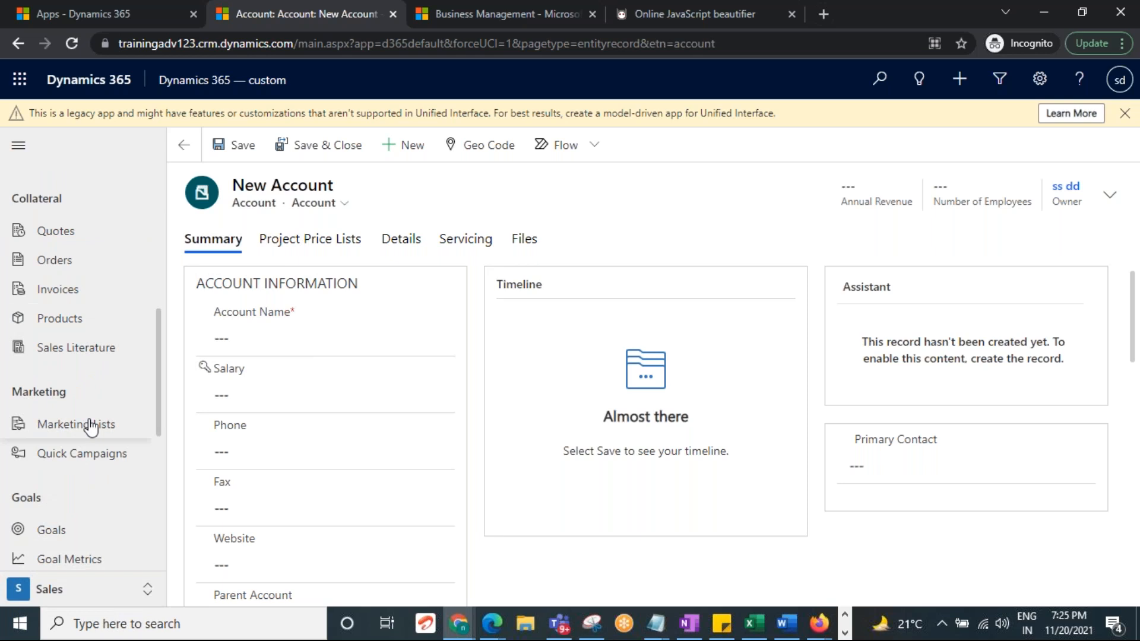
scroll(83, 368, up, 5)
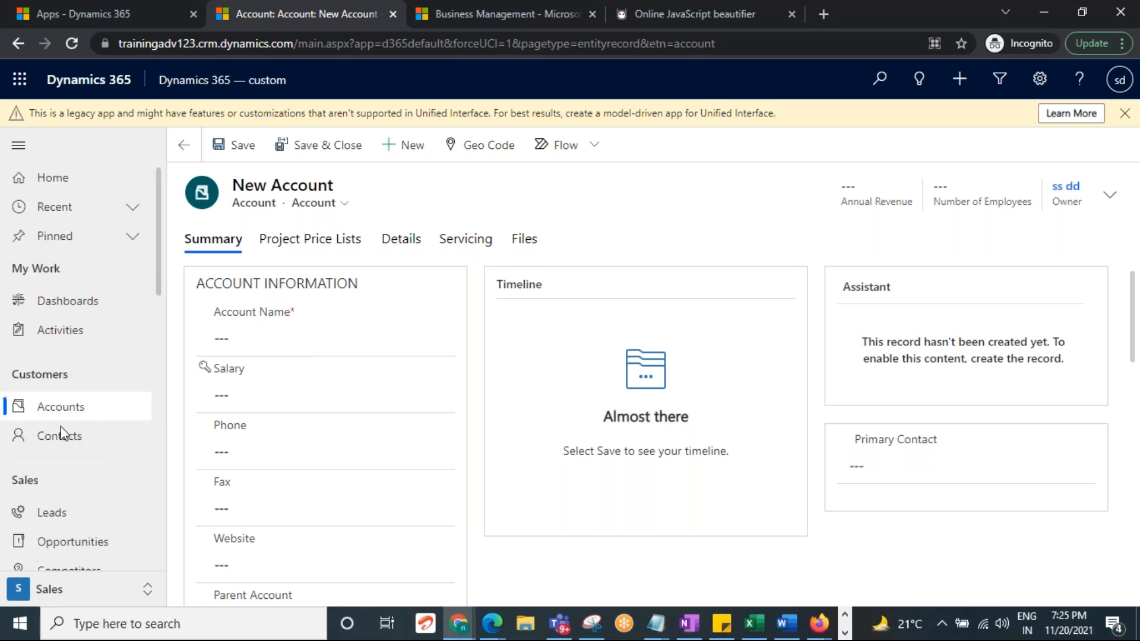
Step: Switch the app to the Service area to view its entries, and change to the Marketing area
scroll(53, 522, down, 2)
click(27, 595)
click(59, 500)
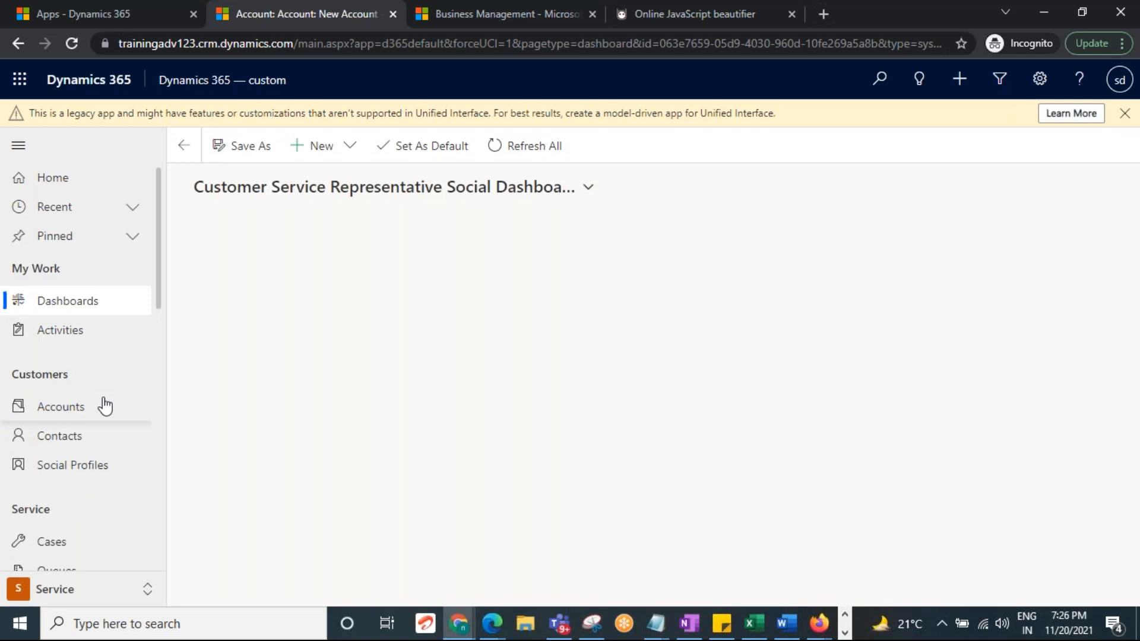
scroll(89, 505, down, 2)
click(63, 596)
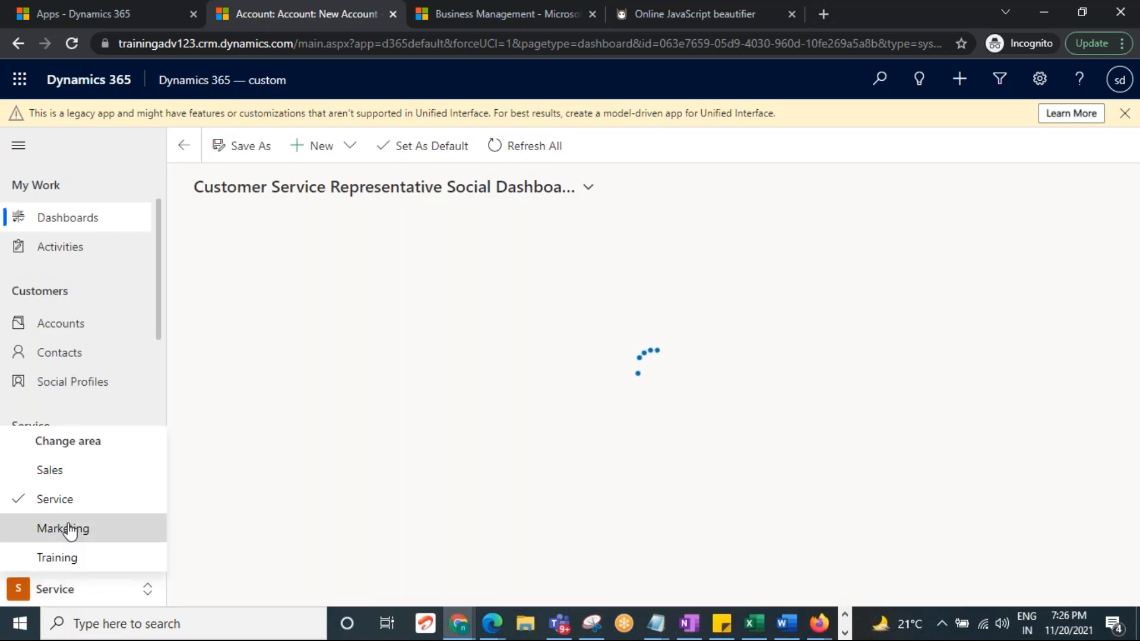
click(69, 528)
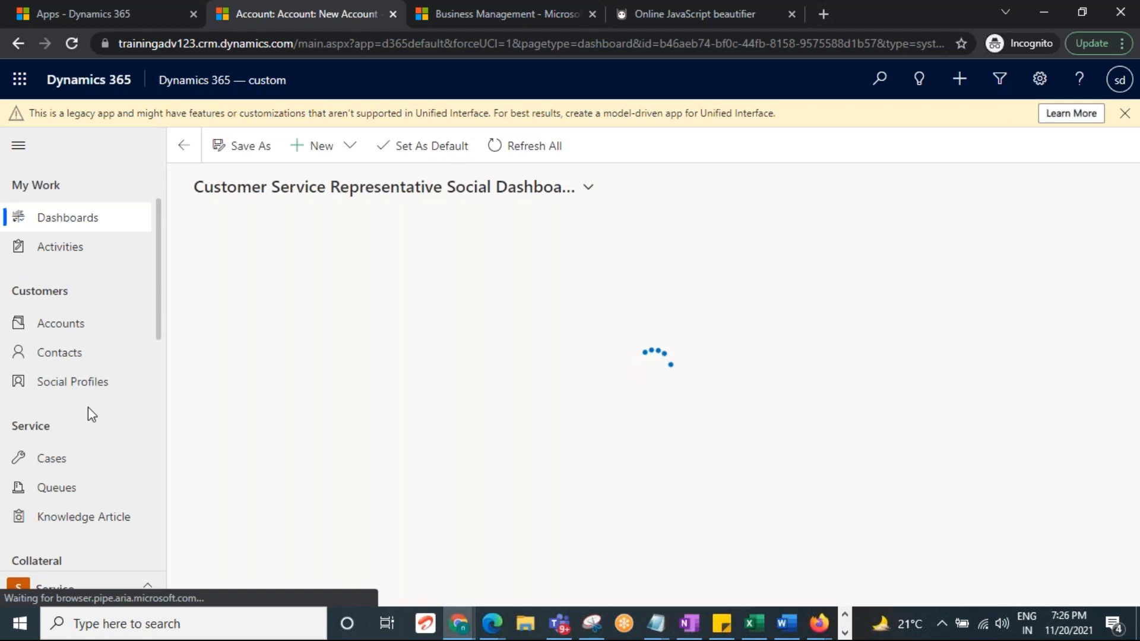
Step: Switch to the Notepad notes and insert the heading MODULES above the Marketing line
key(alt+Tab)
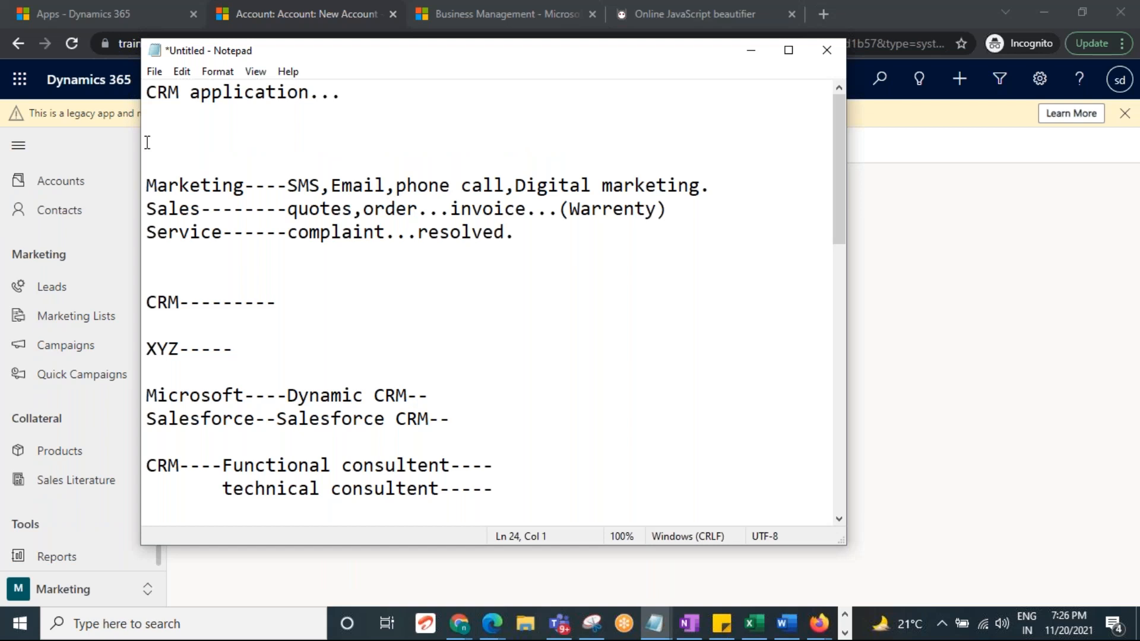
click(147, 142)
key(Return)
key(Return)
key(Up)
text(MODULES)
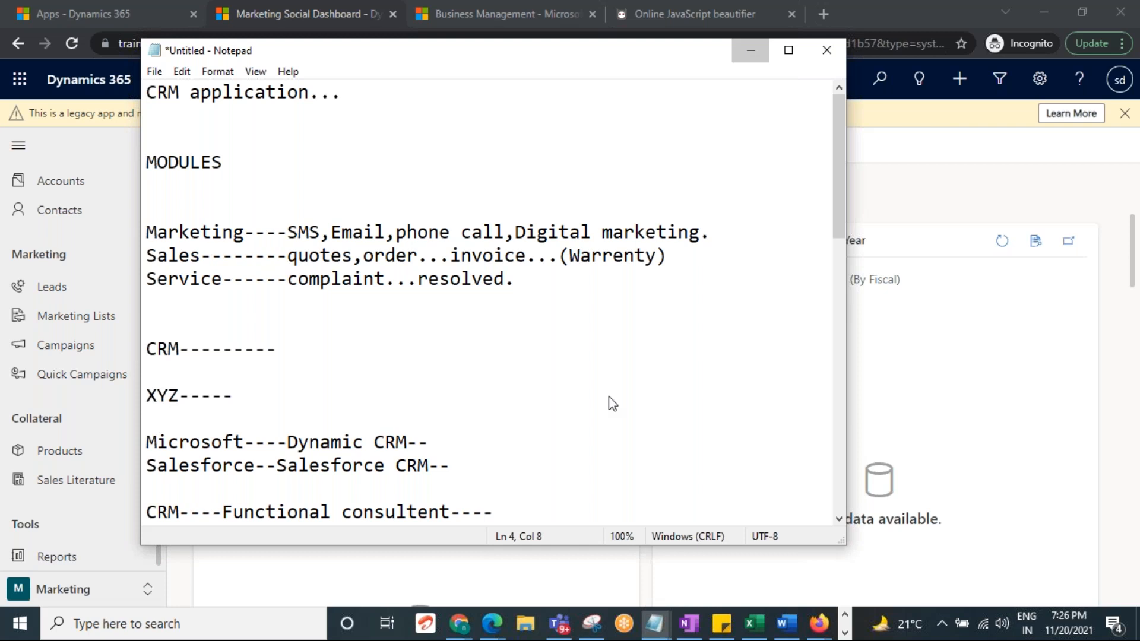
key(super+Down)
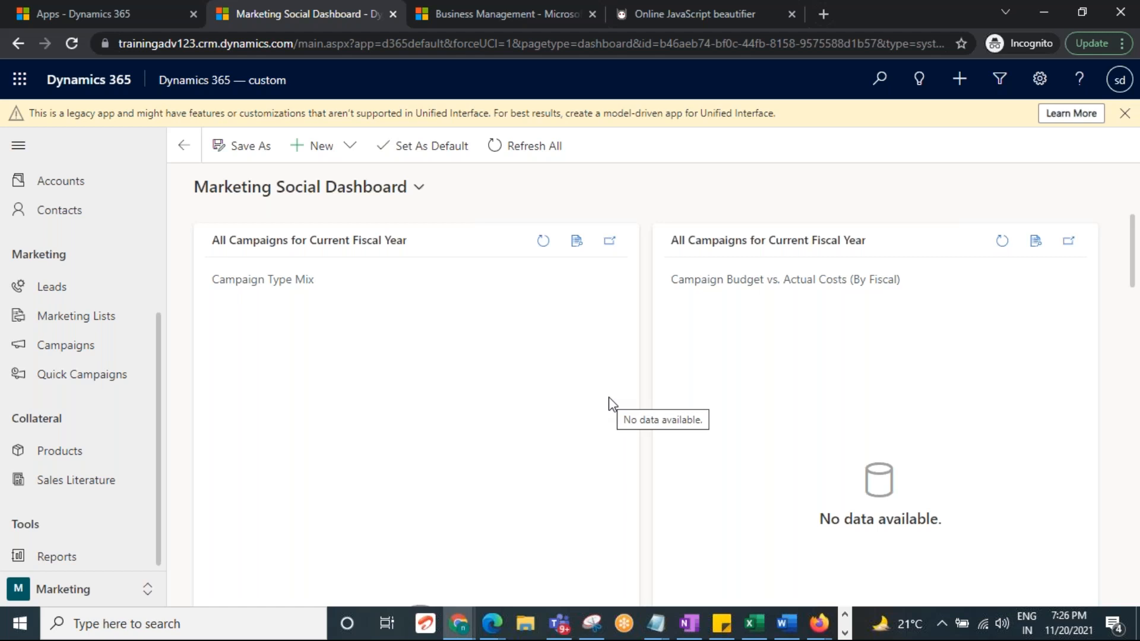
Step: Review the available app areas and the Marketing area's navigation entries in Dynamics 365
click(98, 597)
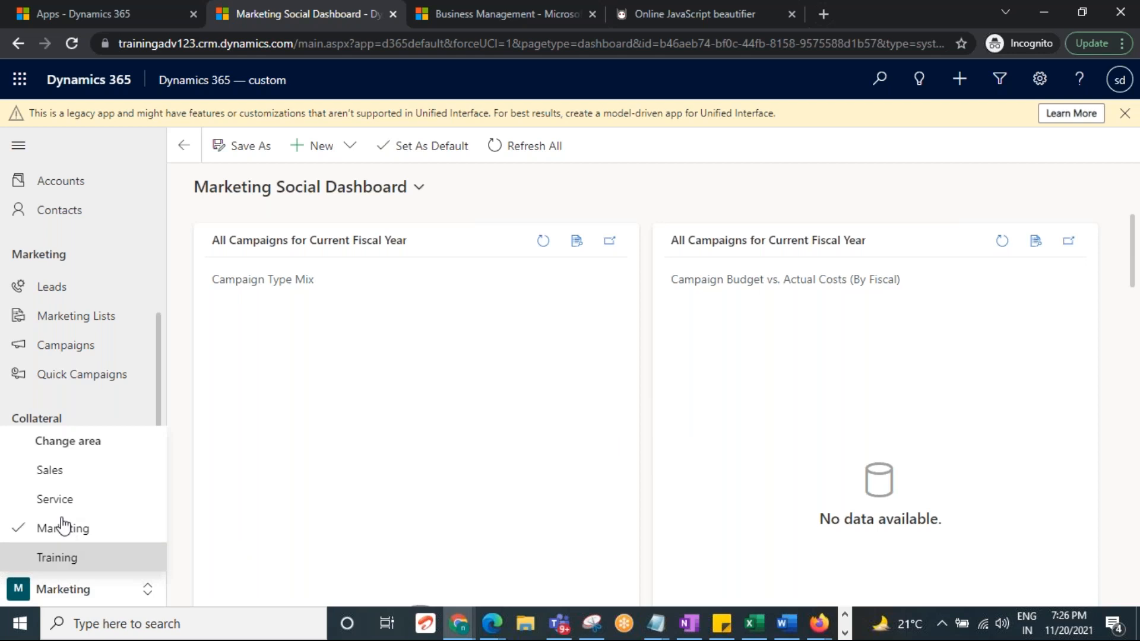
click(611, 205)
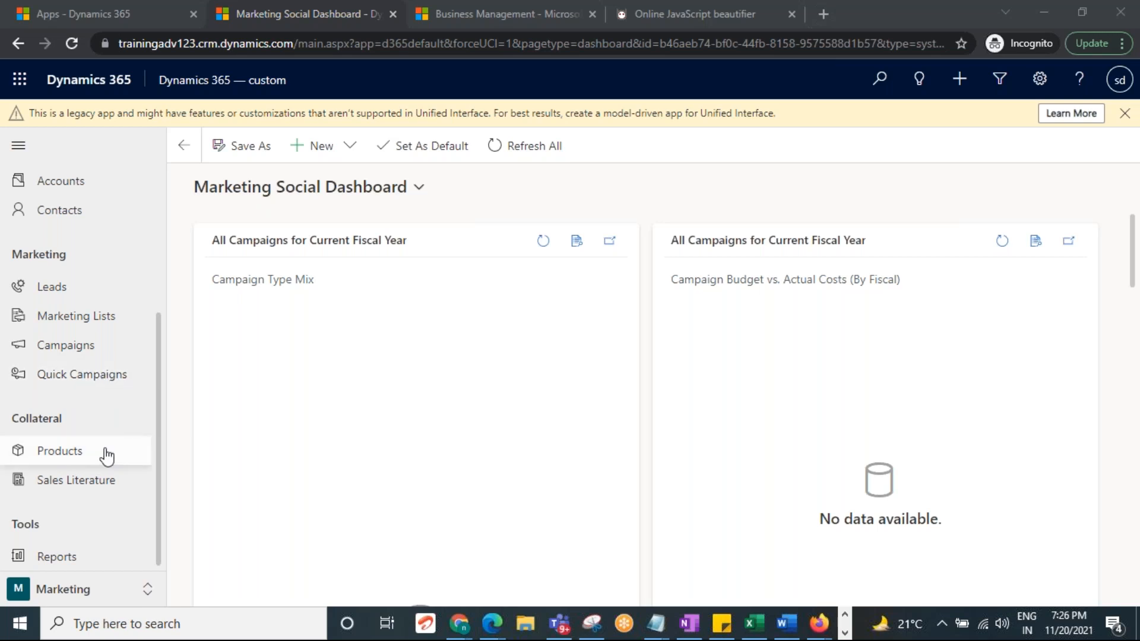
scroll(107, 456, up, 1)
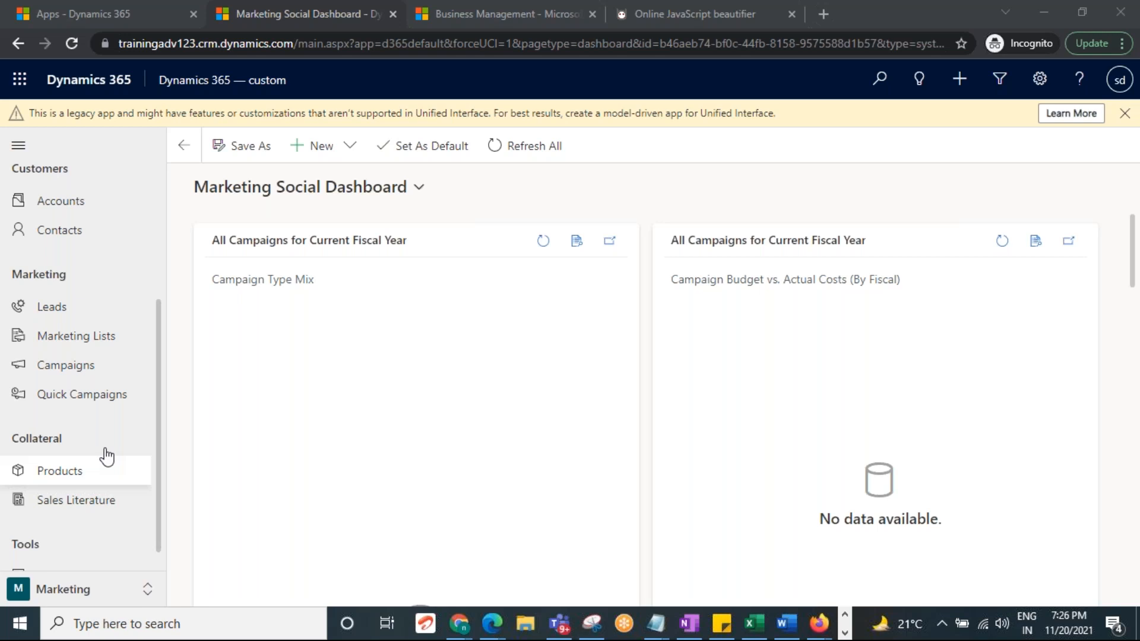
scroll(106, 451, up, 5)
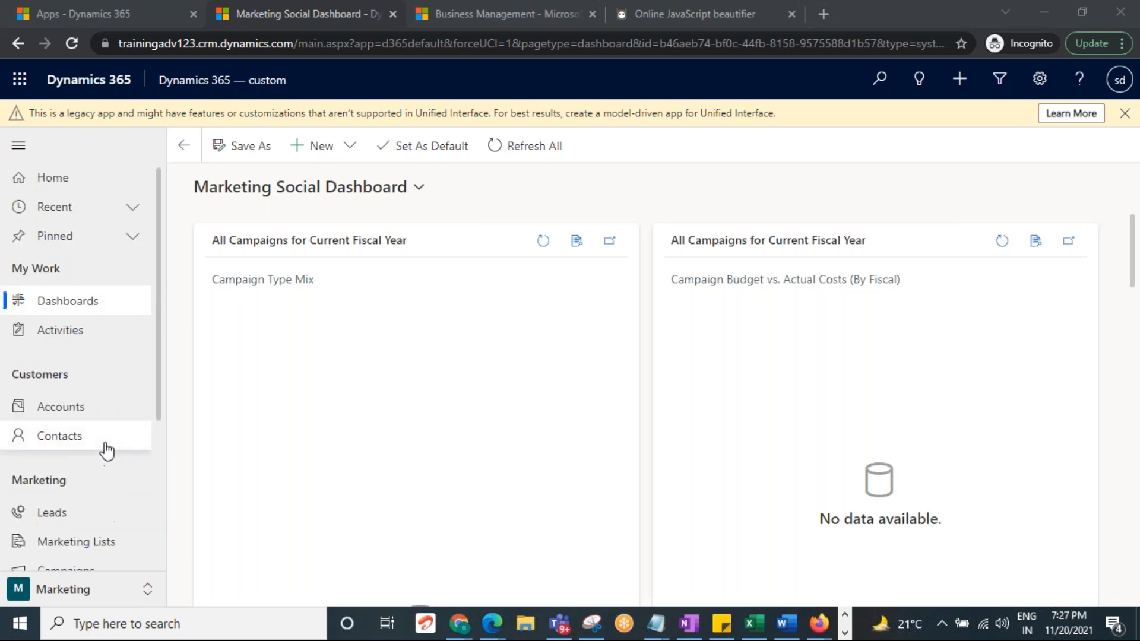
Step: Change the app area to Sales and open the Quotes list under Collateral
click(63, 588)
click(81, 589)
click(76, 431)
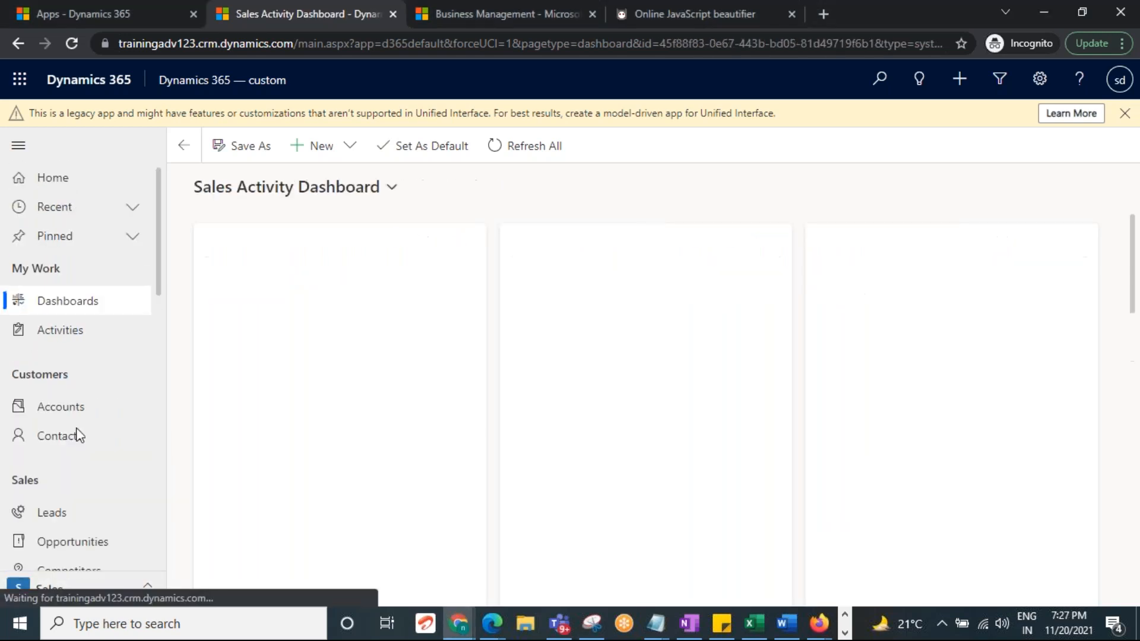
scroll(81, 458, down, 5)
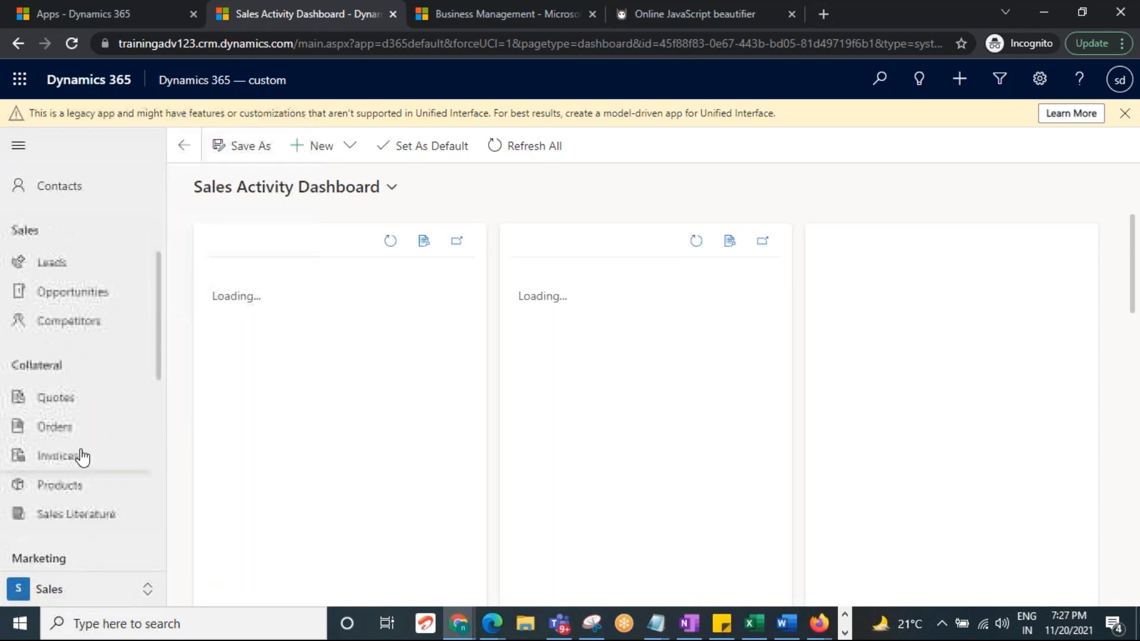
click(69, 398)
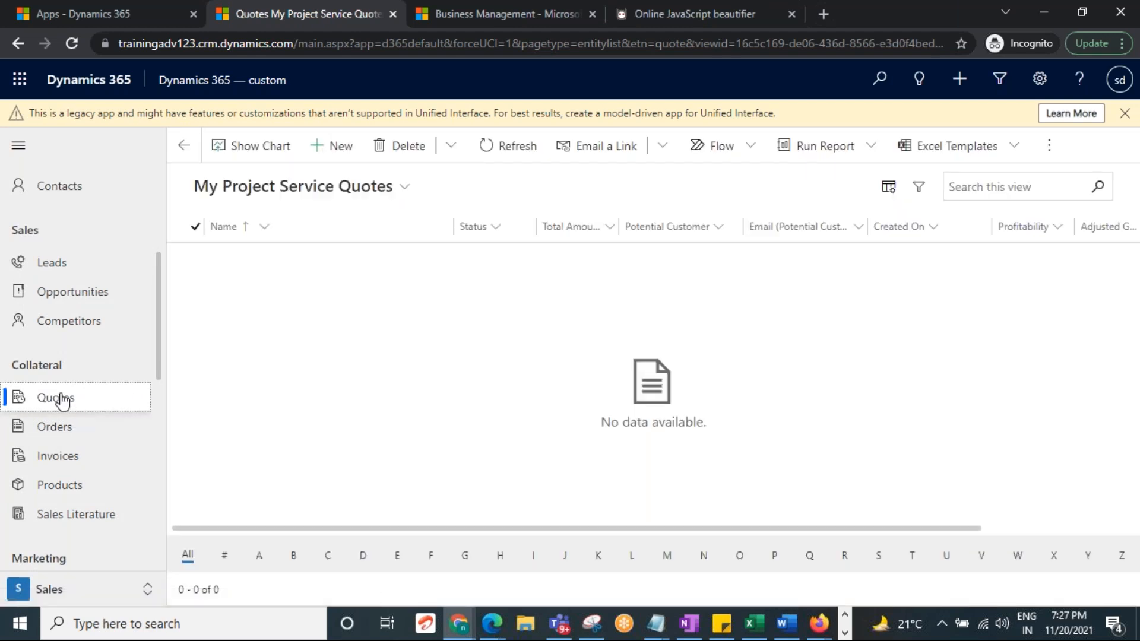
Step: Create a new quote with the name test Quotes and try to save it
click(333, 146)
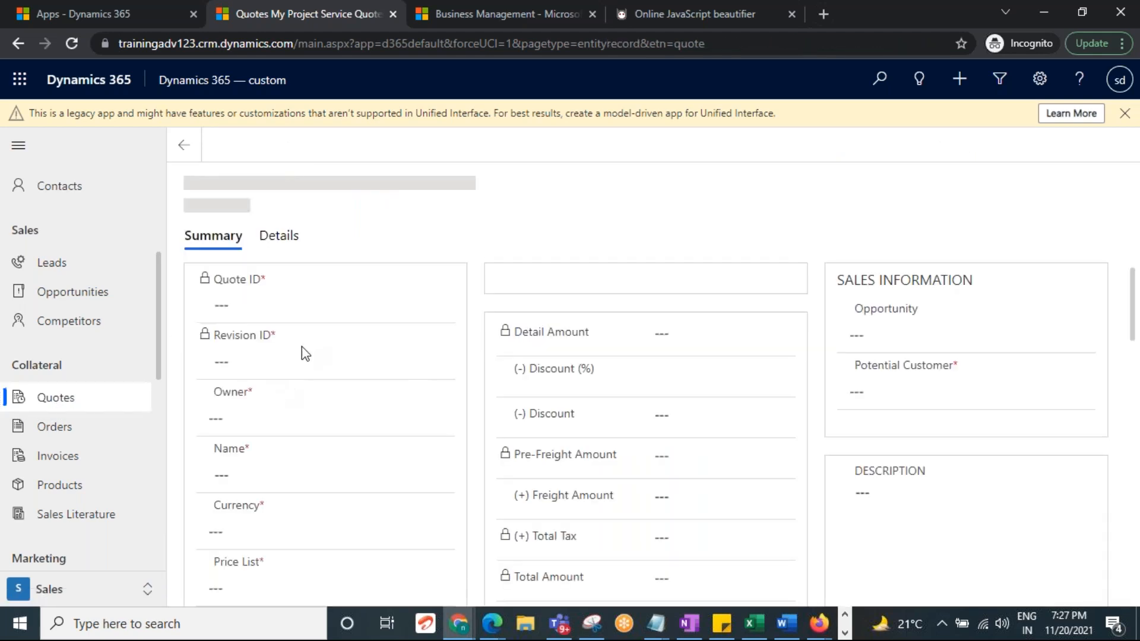
click(242, 478)
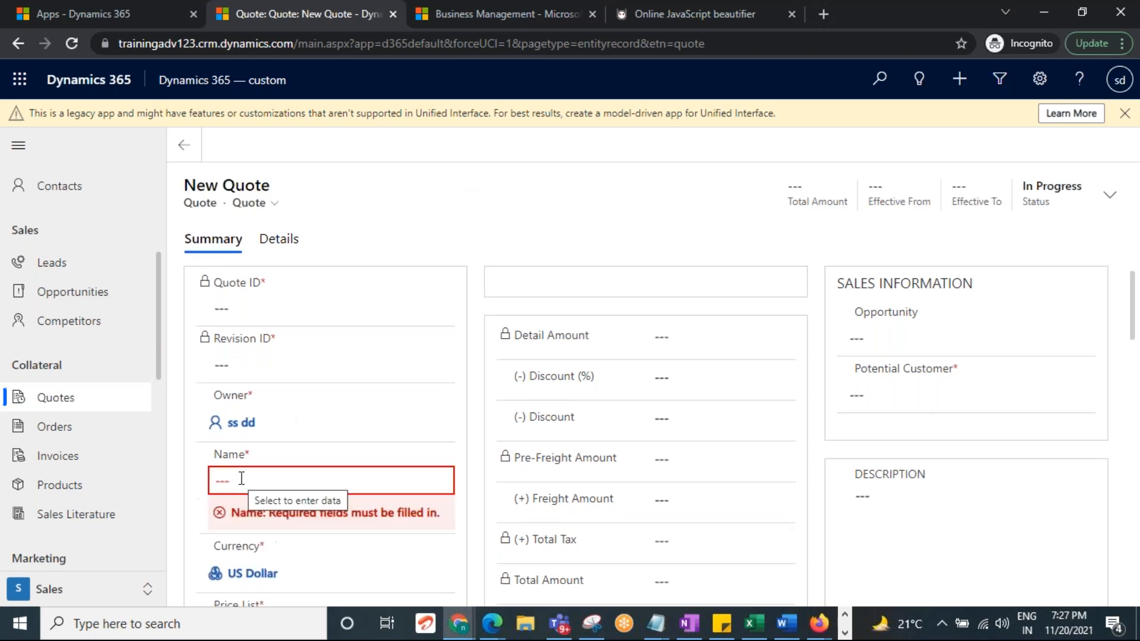
click(256, 481)
text(test Quotes)
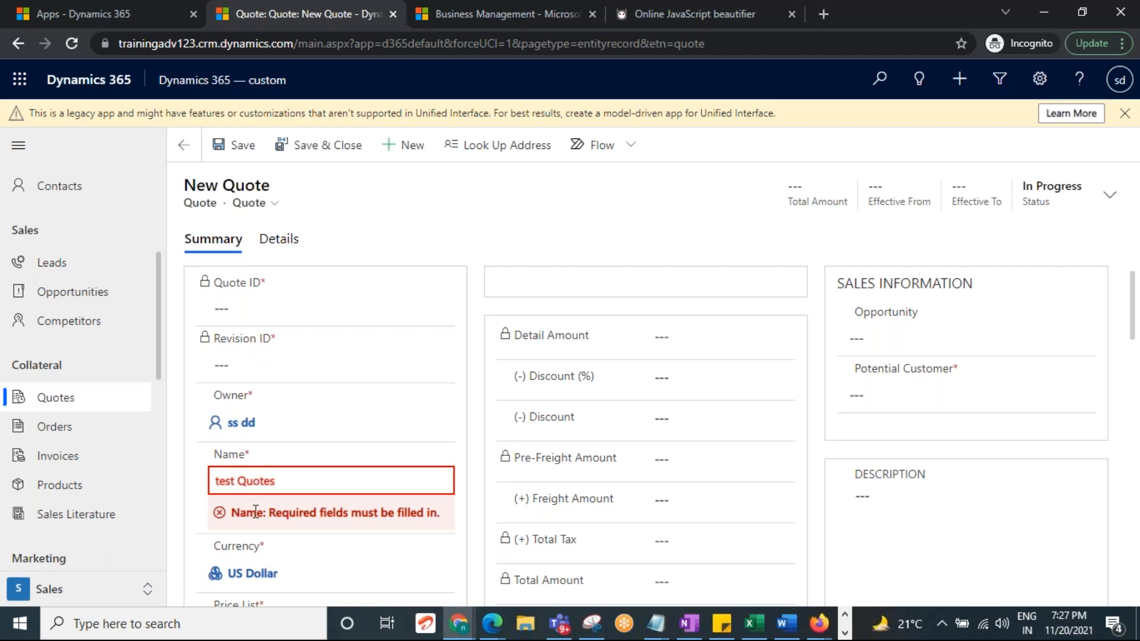
click(241, 148)
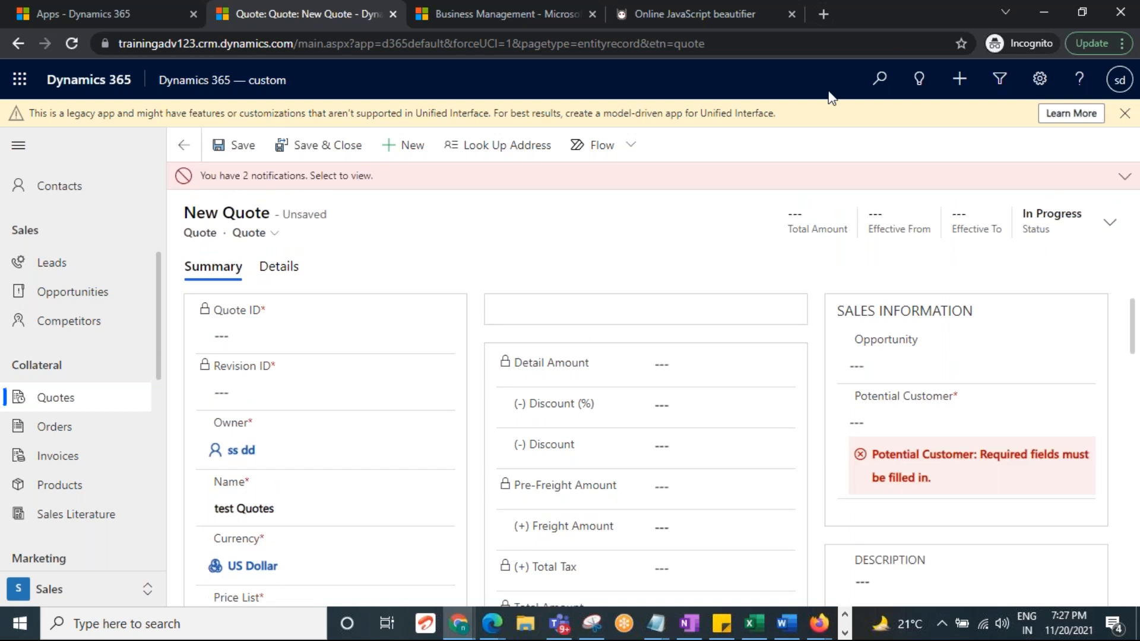
Step: Check the form notifications, set the quote's Price List to Delhi Region and try to save again
click(270, 176)
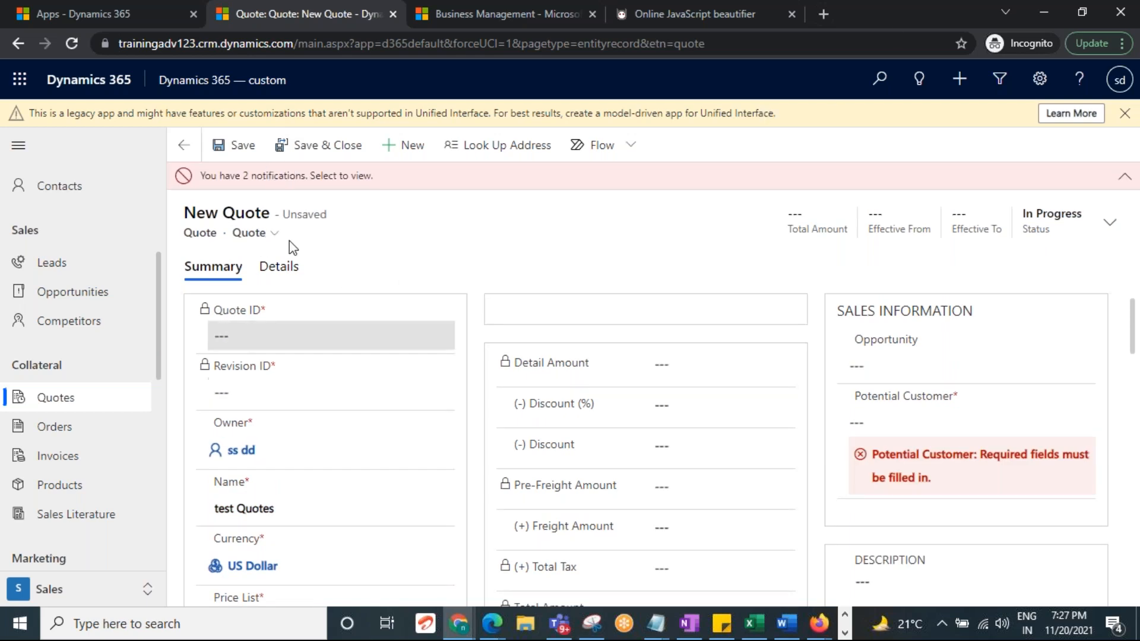
triple_click(277, 176)
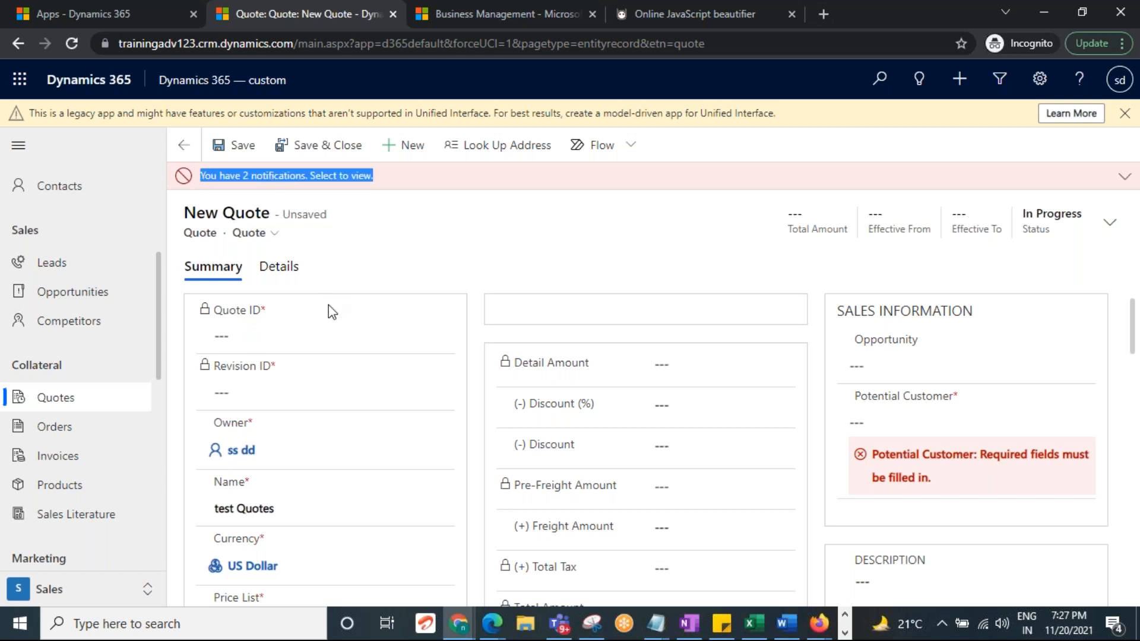
scroll(329, 304, down, 10)
scroll(335, 362, up, 8)
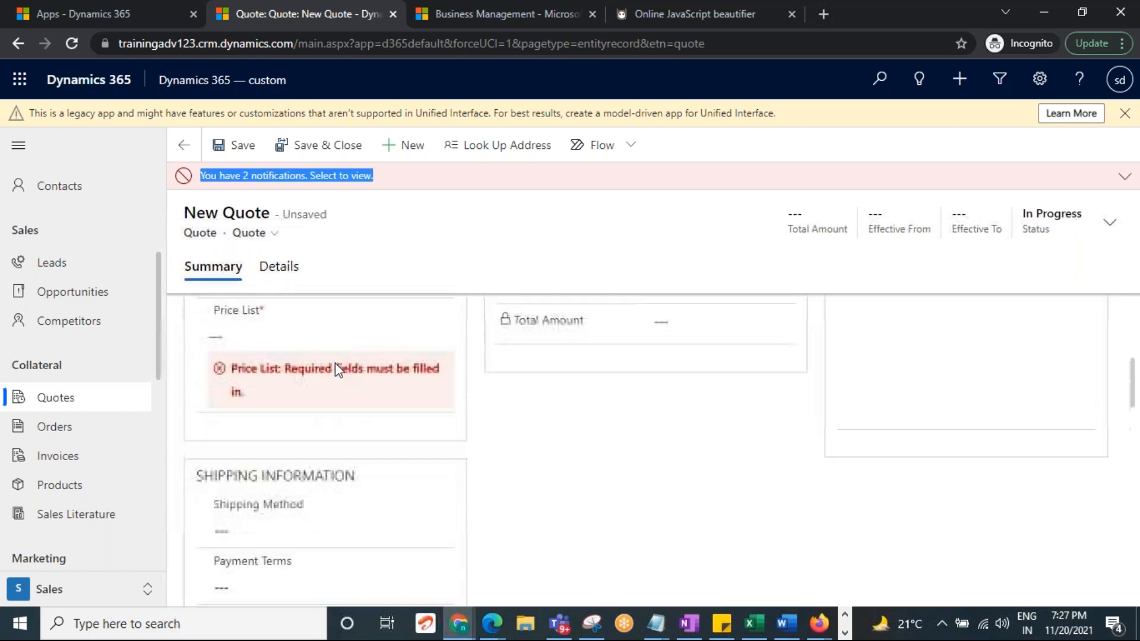
click(444, 463)
click(436, 461)
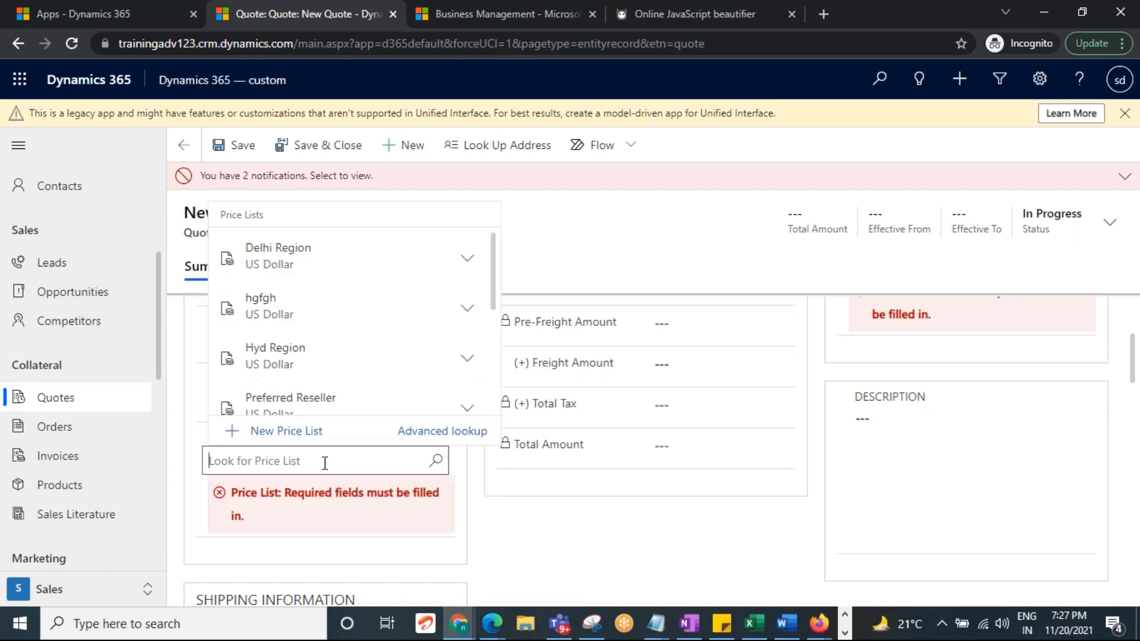
click(273, 262)
click(248, 151)
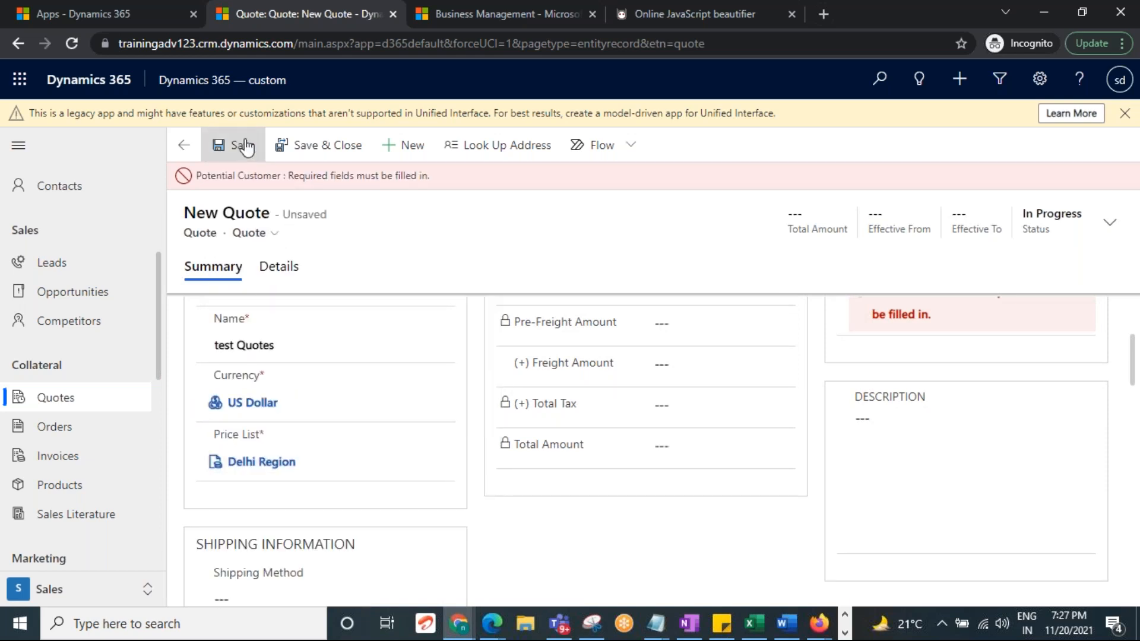
Step: Set the quote's Potential Customer to A Datum Corporation and save the quote
click(262, 178)
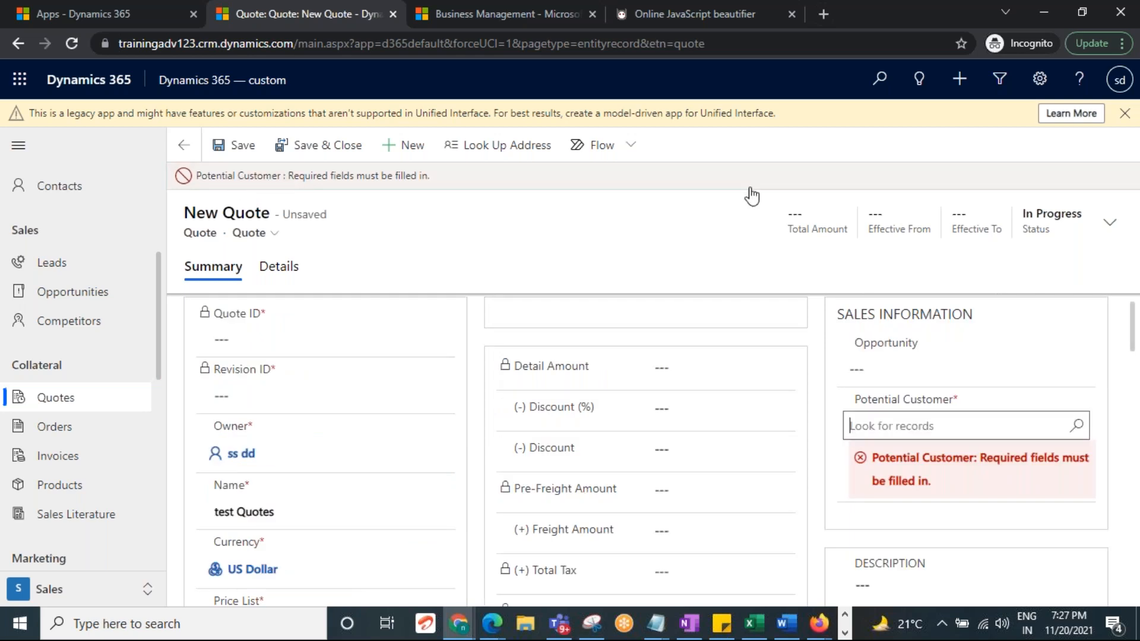
click(898, 424)
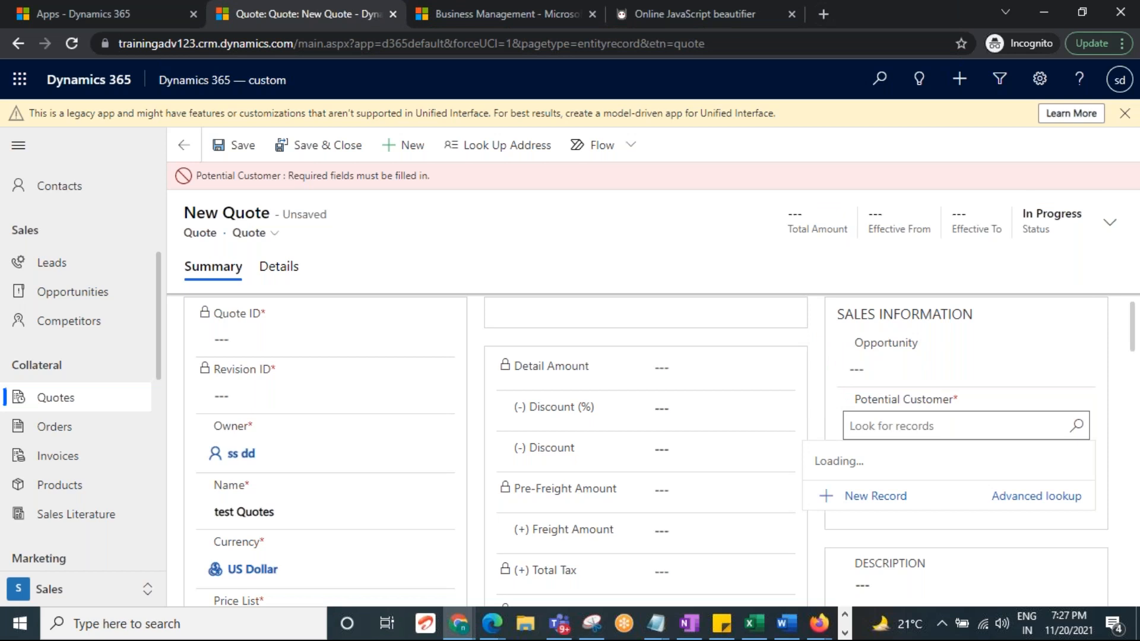
click(867, 238)
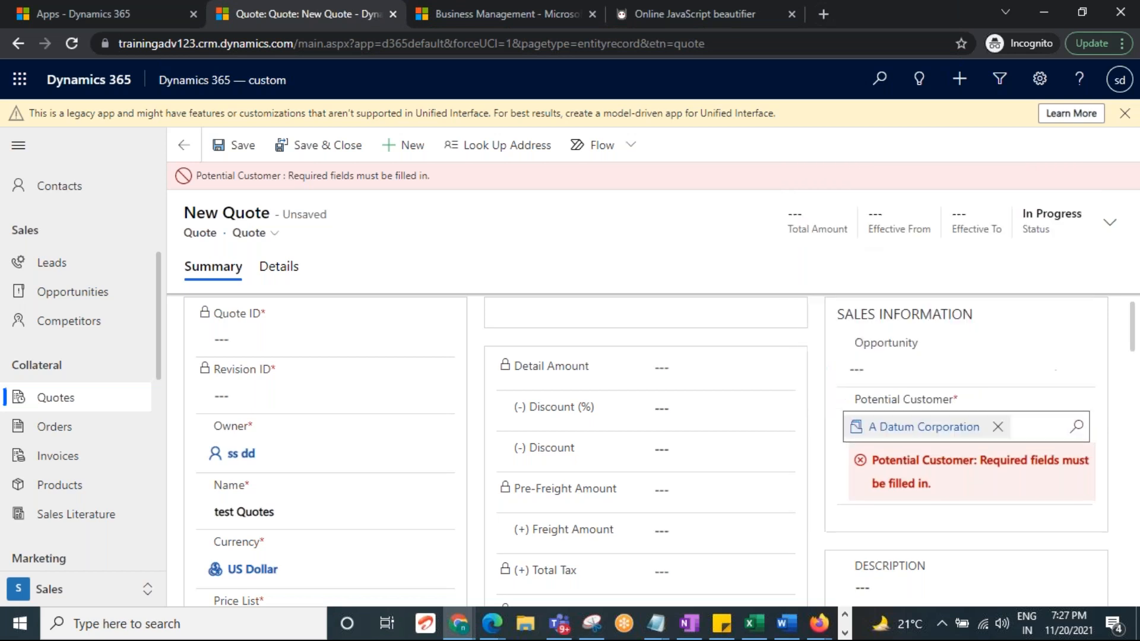
click(241, 145)
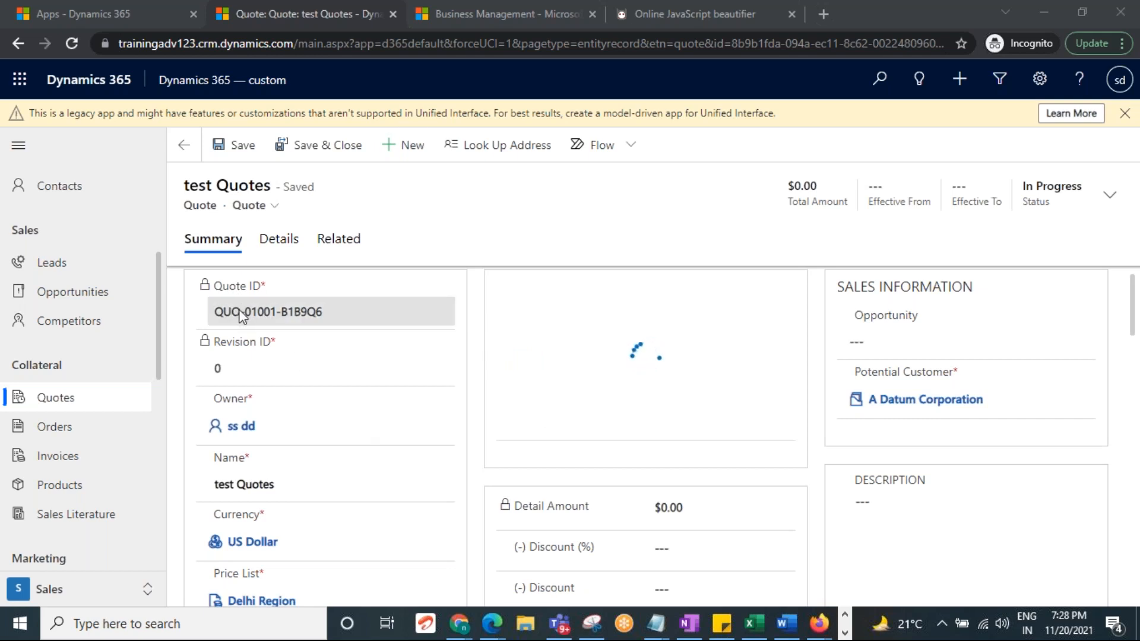
Step: Look over the quote's ID and amount fields, and preview its PDF export with the Print quote for customer template without saving it
triple_click(414, 323)
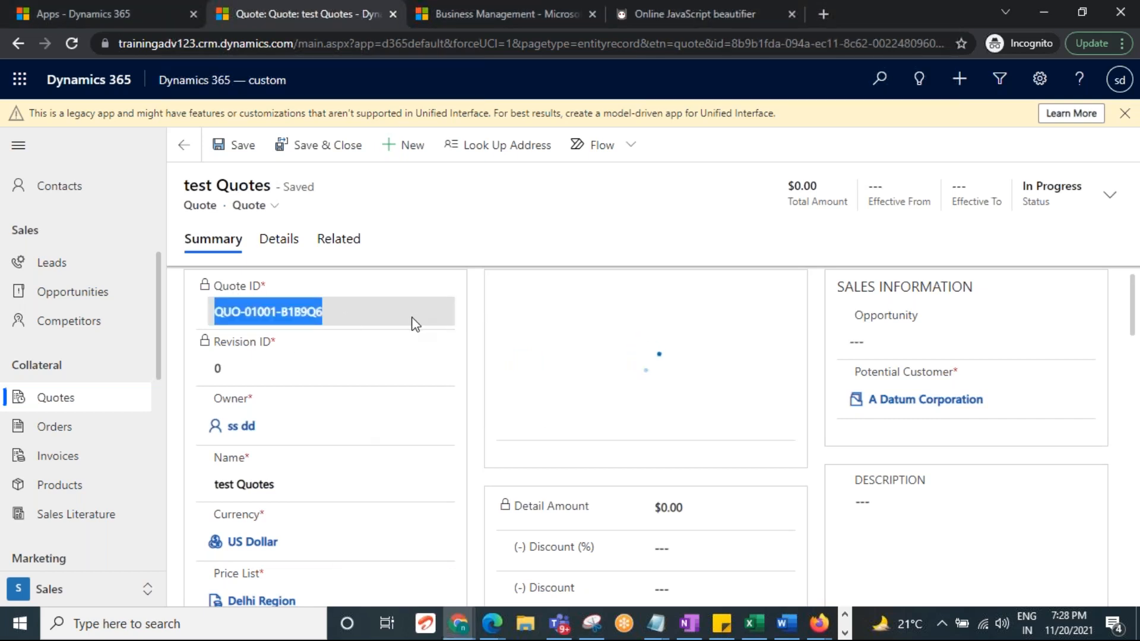
scroll(665, 470, down, 4)
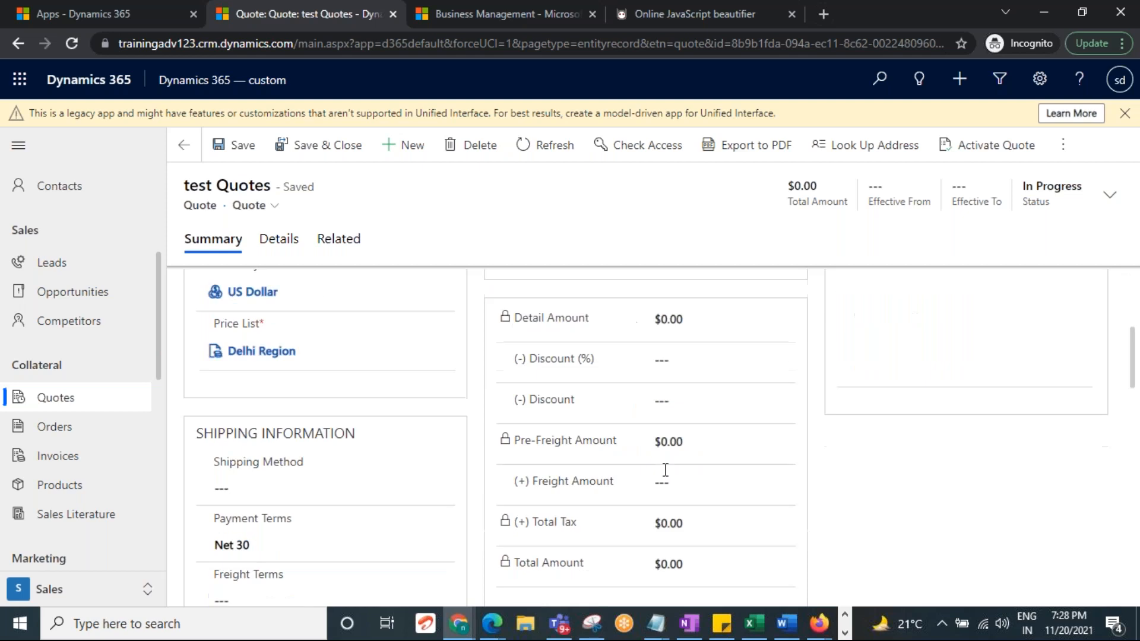
click(673, 360)
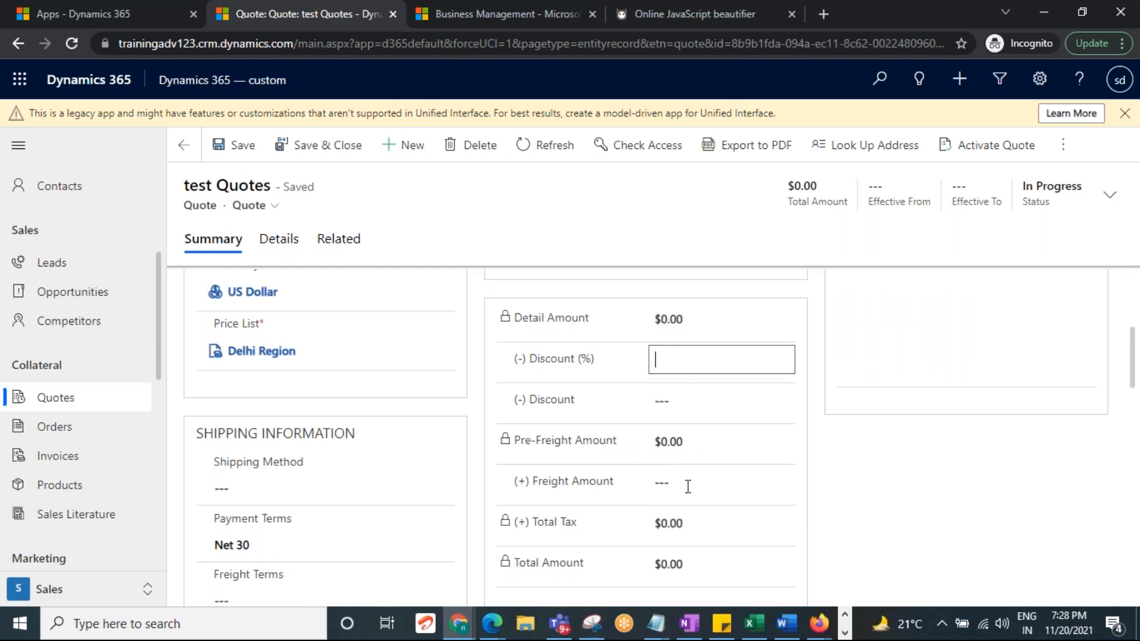
scroll(713, 481, up, 4)
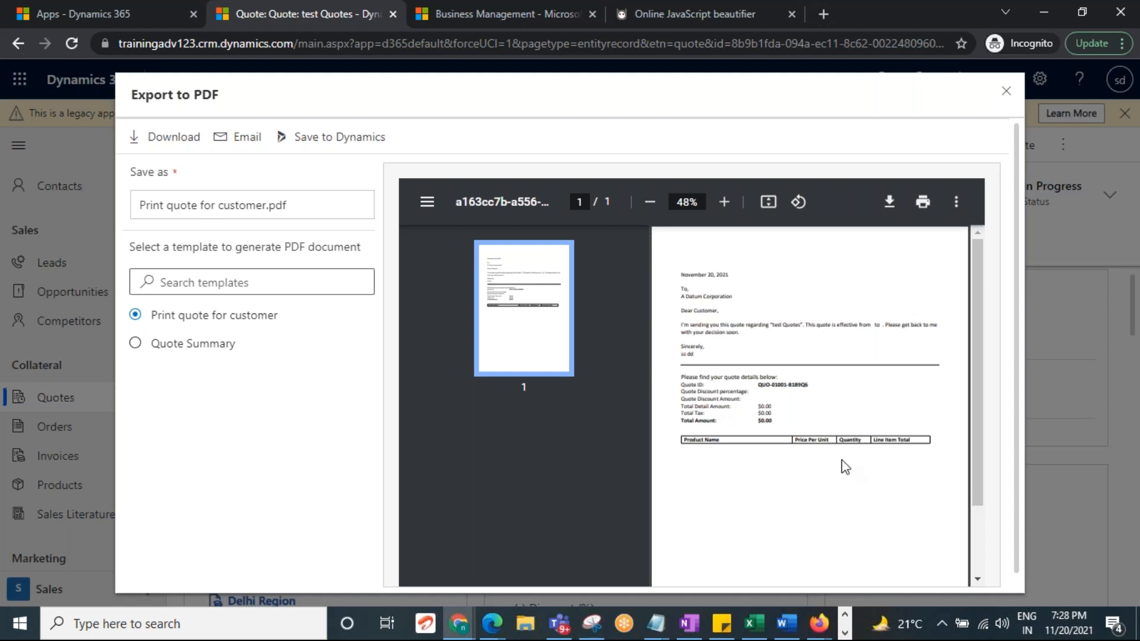
click(1006, 93)
Step: Return to the Quotes list and switch its view to All Quotes
click(60, 405)
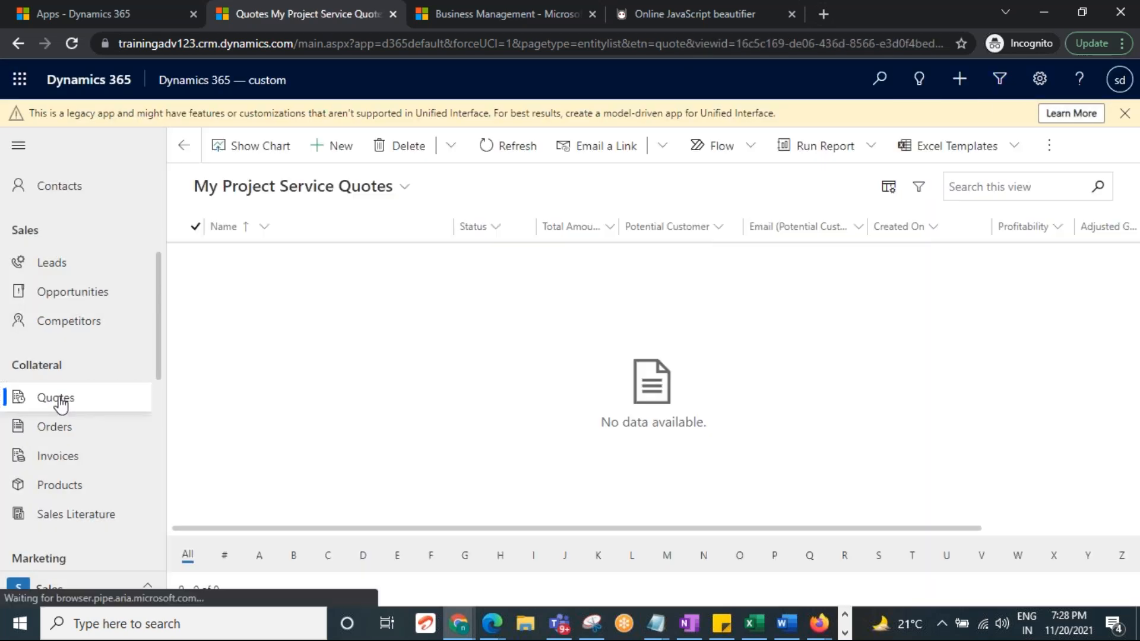
click(308, 185)
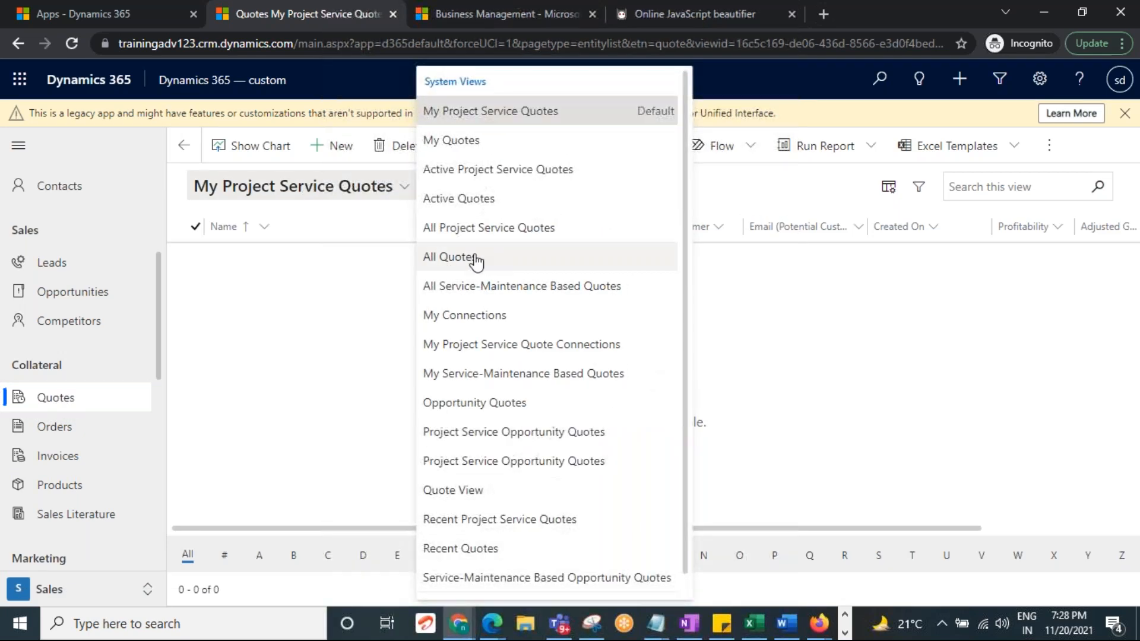
click(468, 373)
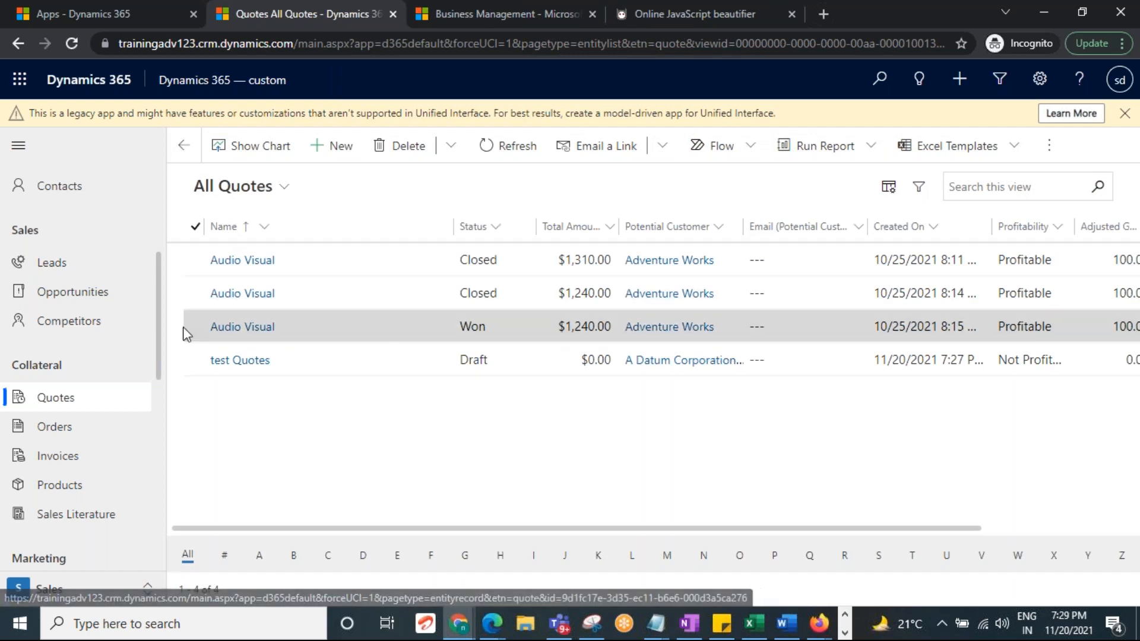
click(193, 329)
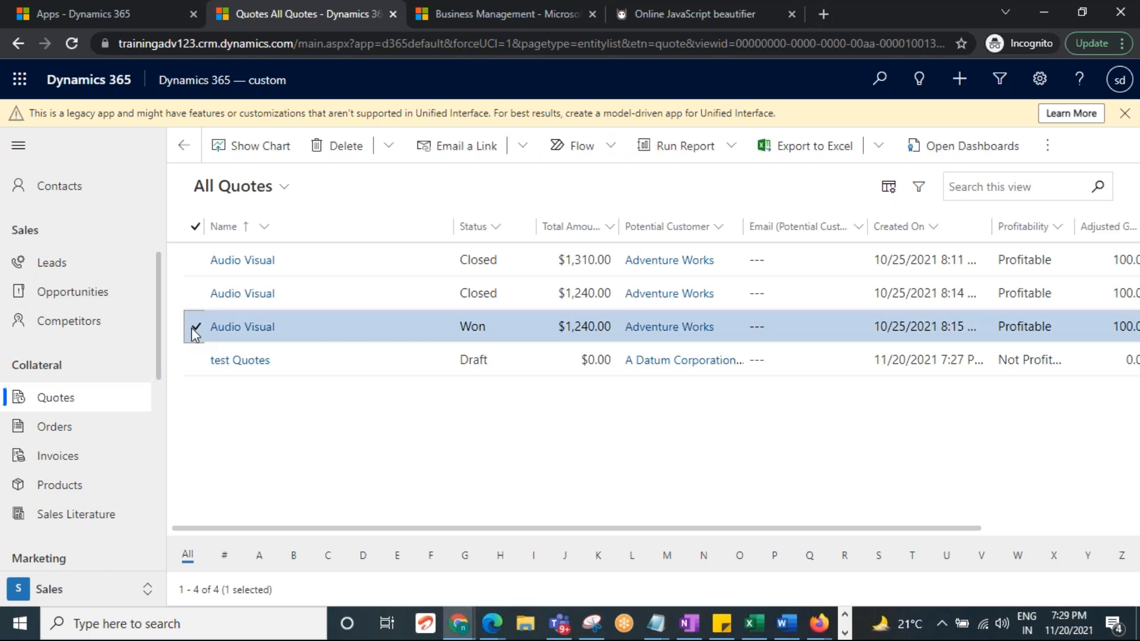
click(340, 152)
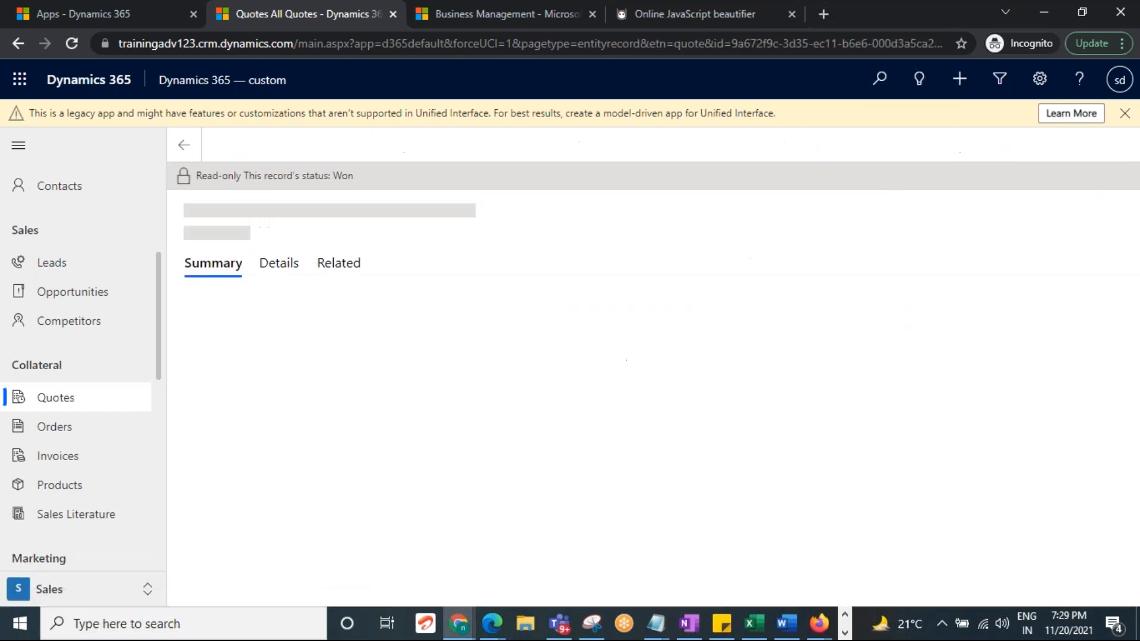
click(67, 404)
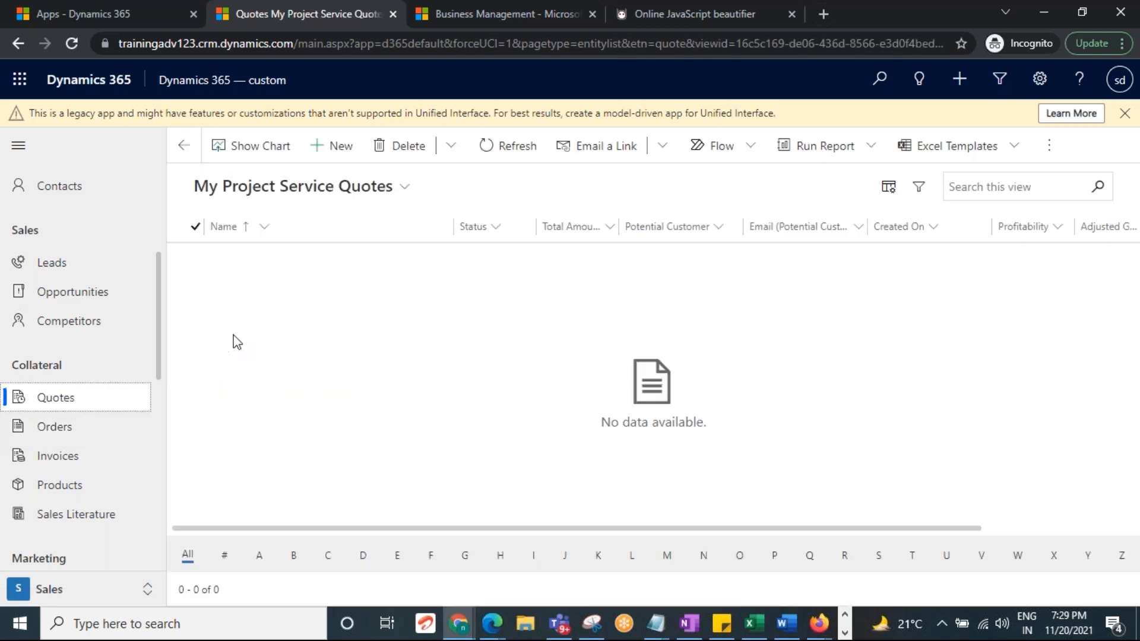
click(309, 188)
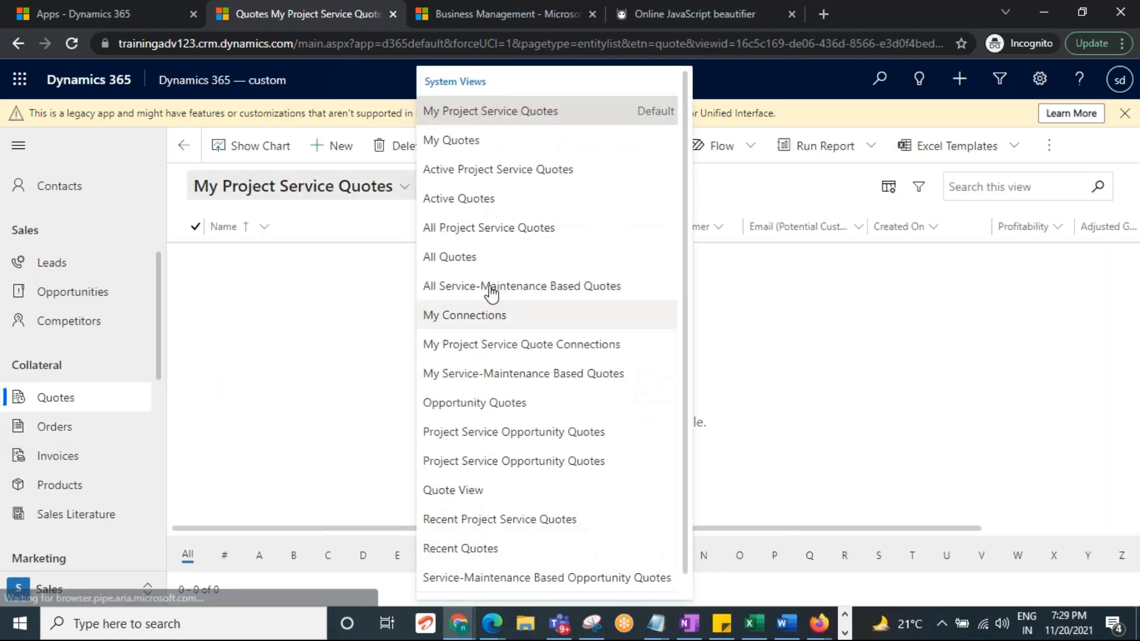
click(474, 257)
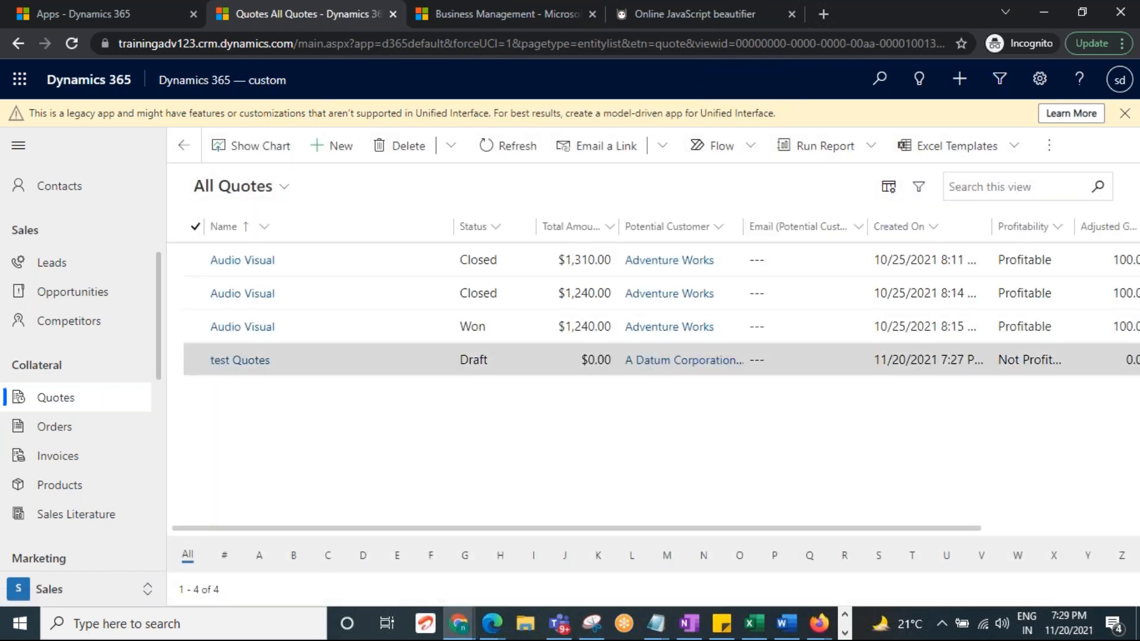
Step: Try to delete the Audio Visual quote with status Won from the All Quotes list
click(196, 326)
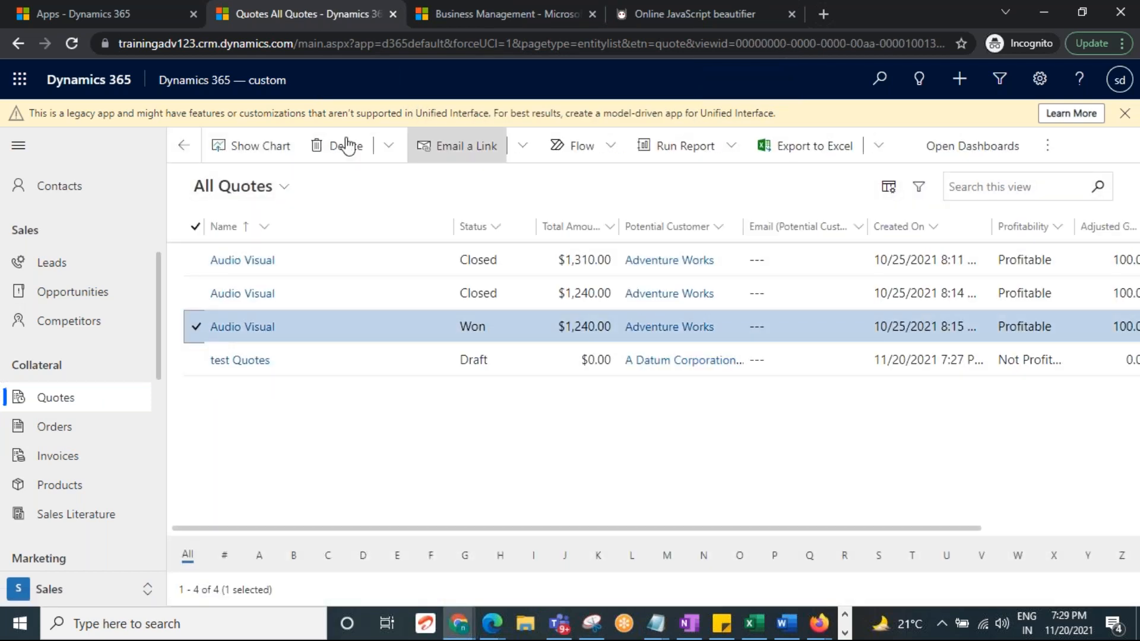
click(488, 152)
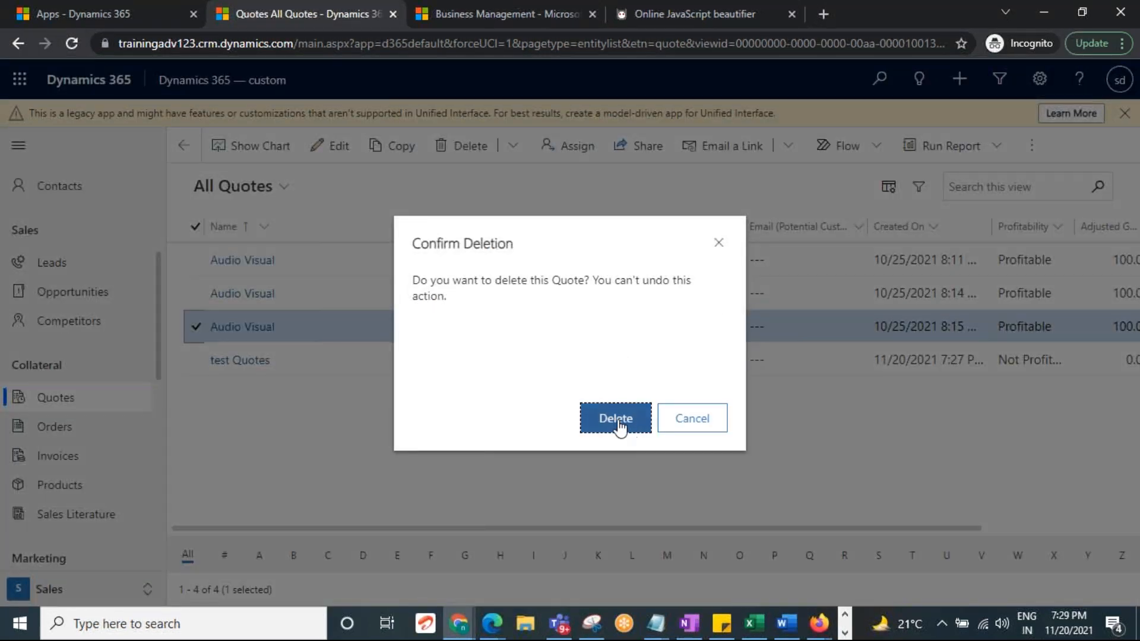
click(617, 424)
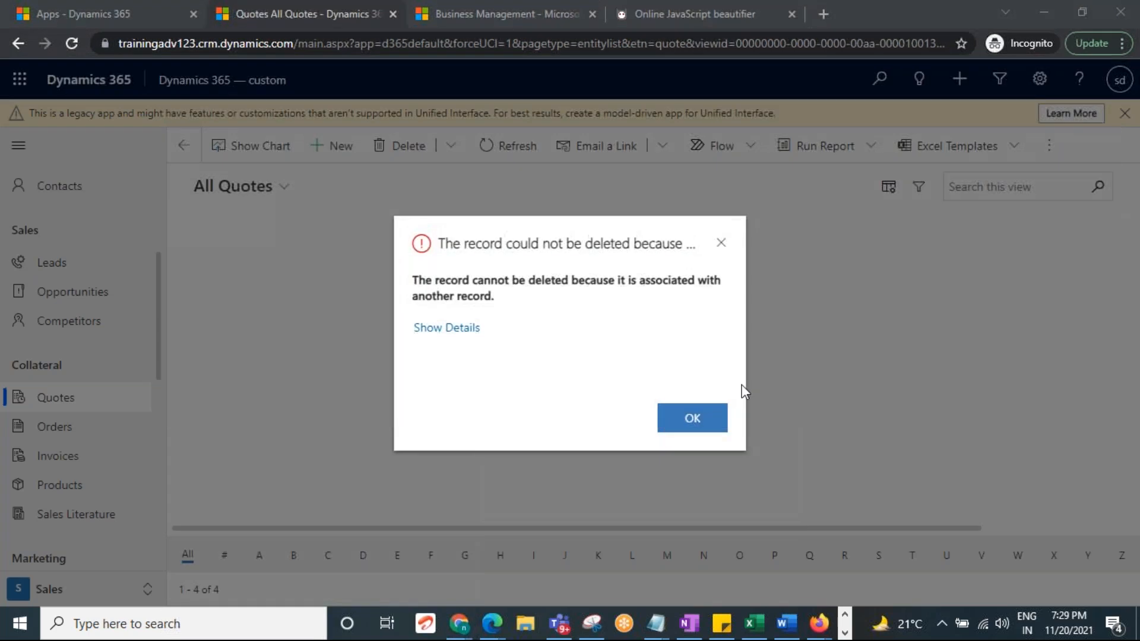
click(692, 419)
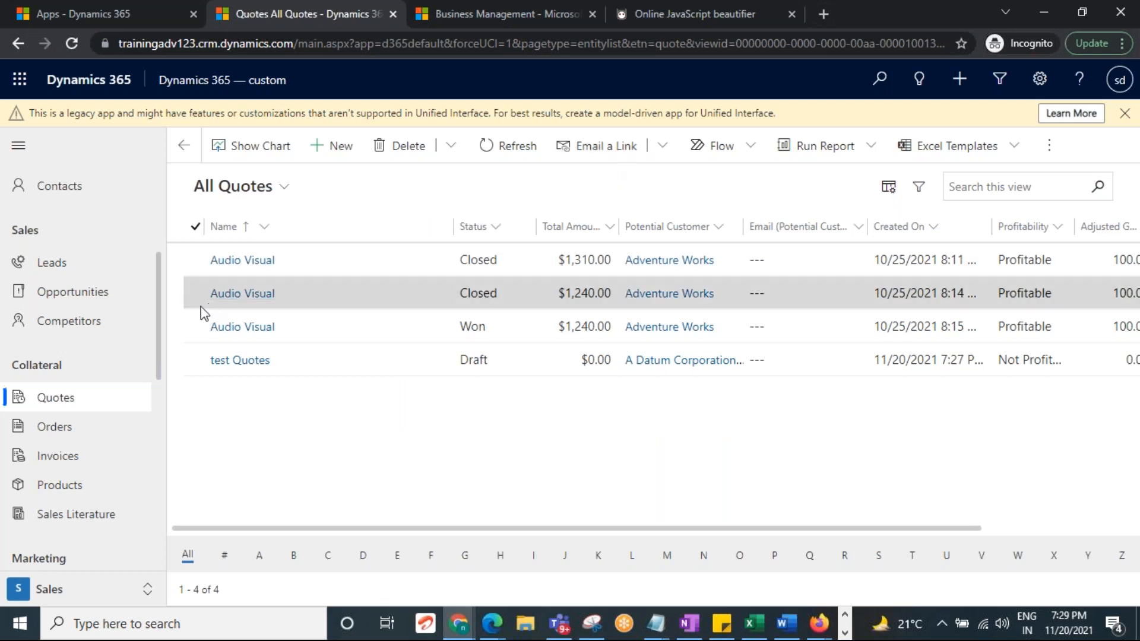
Step: Export the whole All Quotes view to Excel with no record selected, and open the downloaded workbook
click(194, 296)
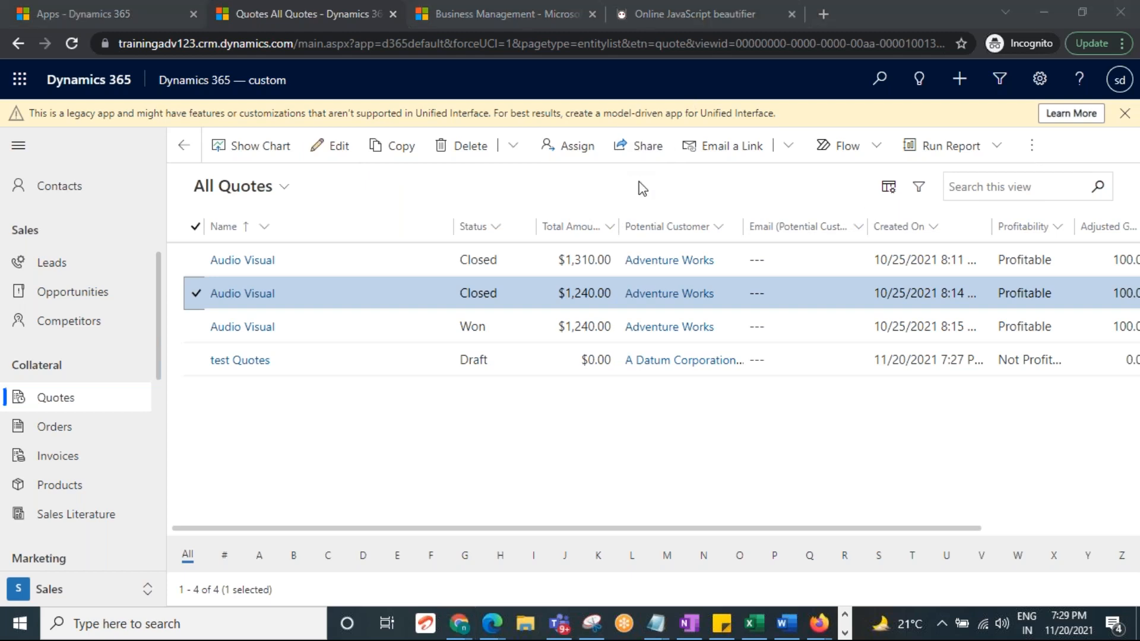
click(1034, 148)
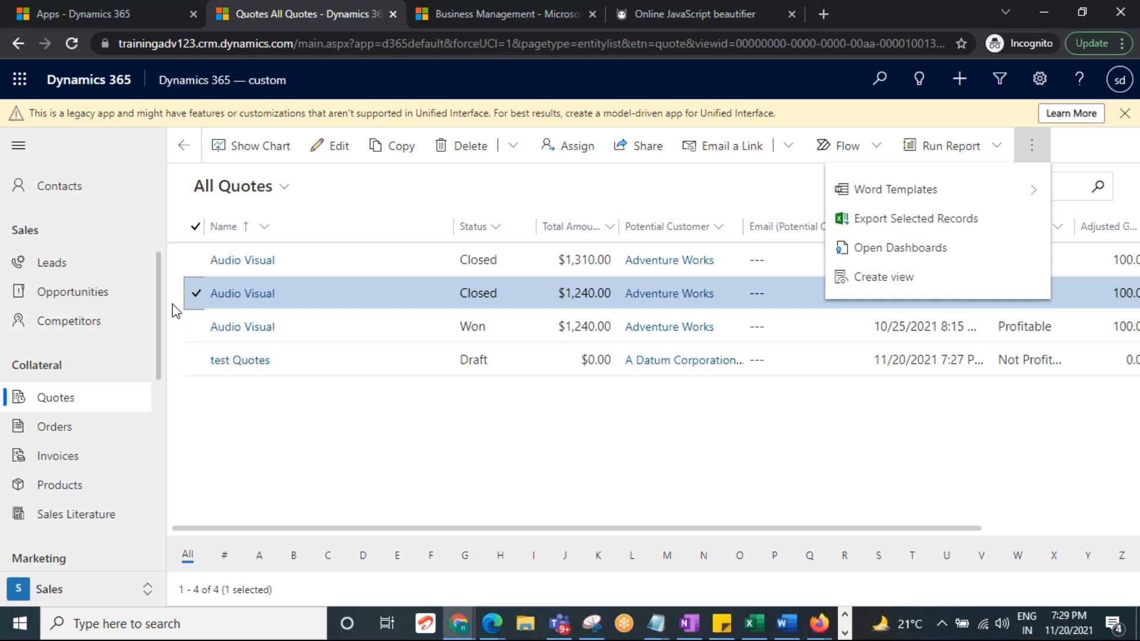
click(197, 294)
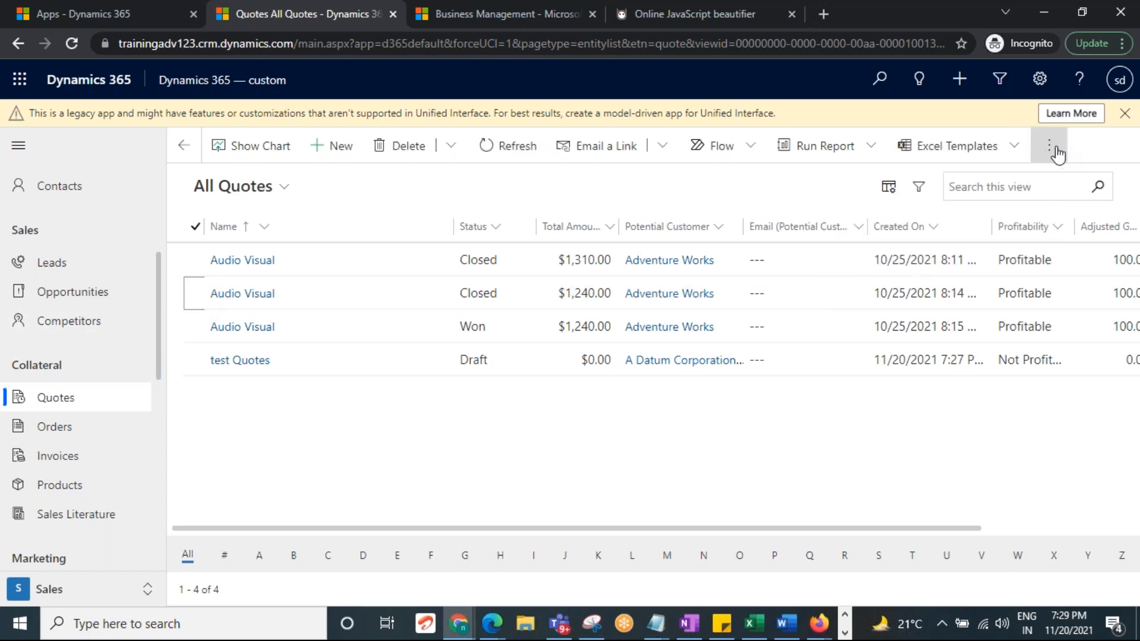
click(1055, 153)
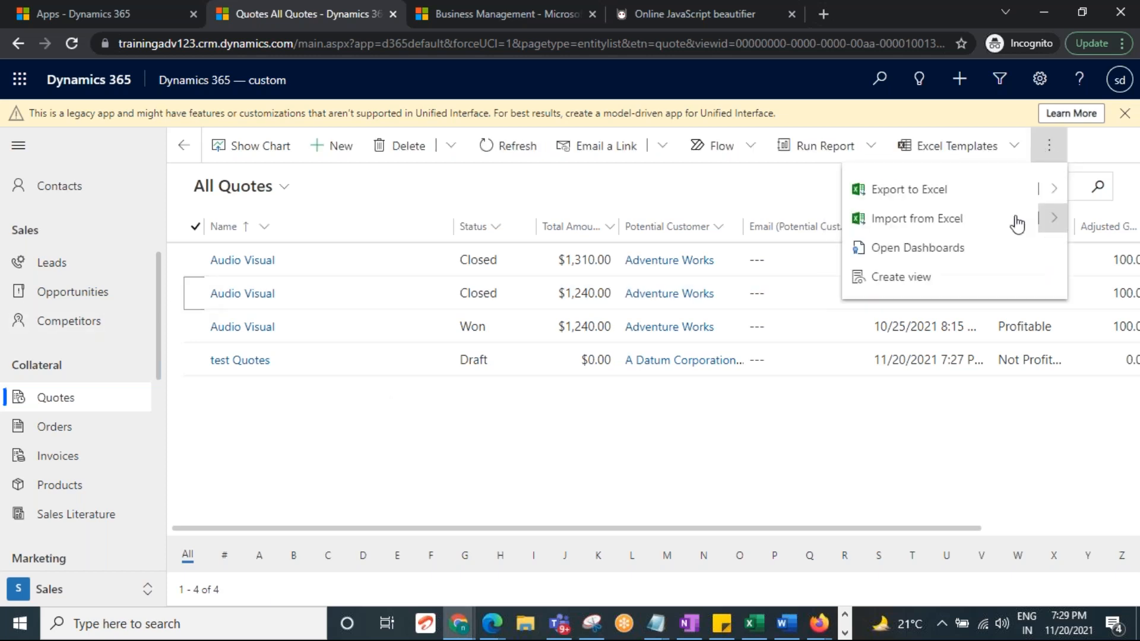
click(909, 191)
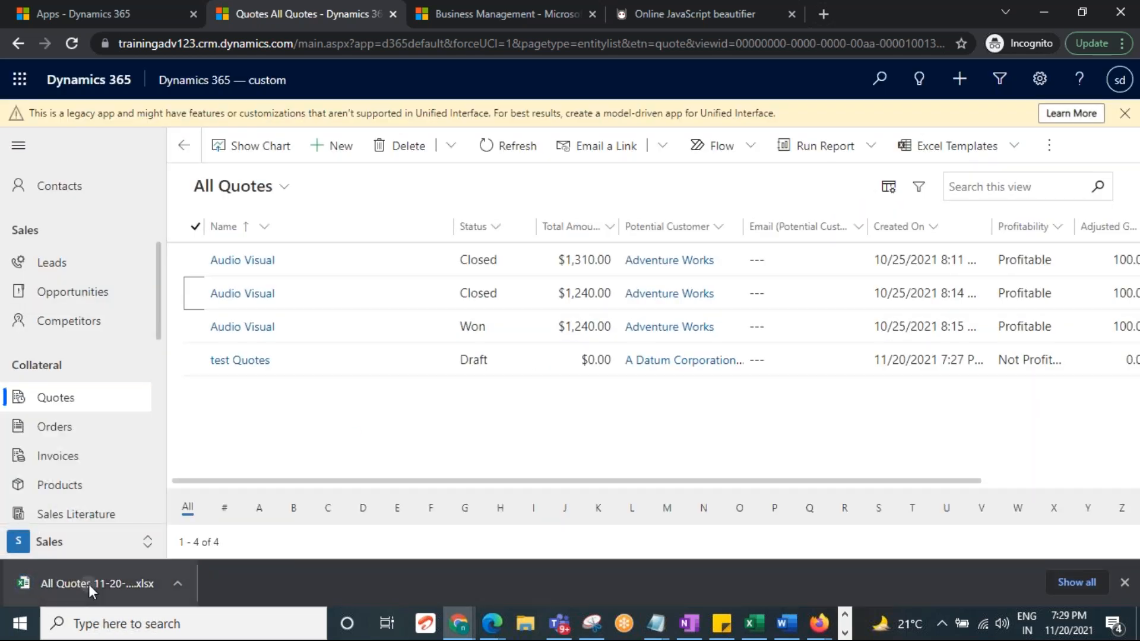
click(88, 584)
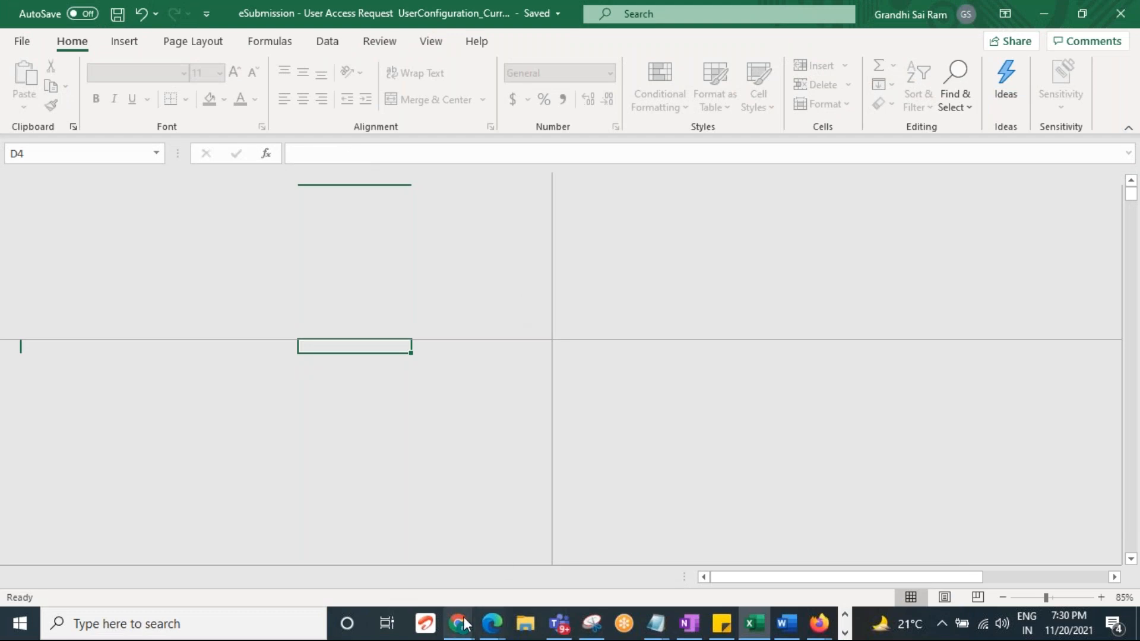
Step: Examine the exported All Quotes workbook in Excel and return to the Dynamics 365 window in Chrome
mouse_move(457, 620)
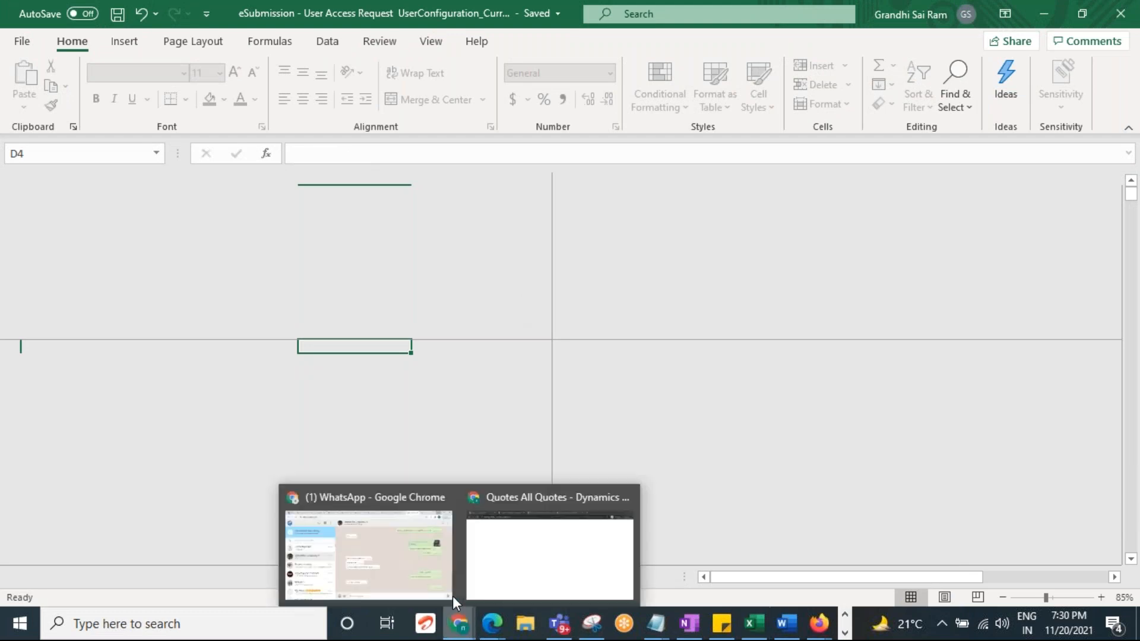
click(547, 554)
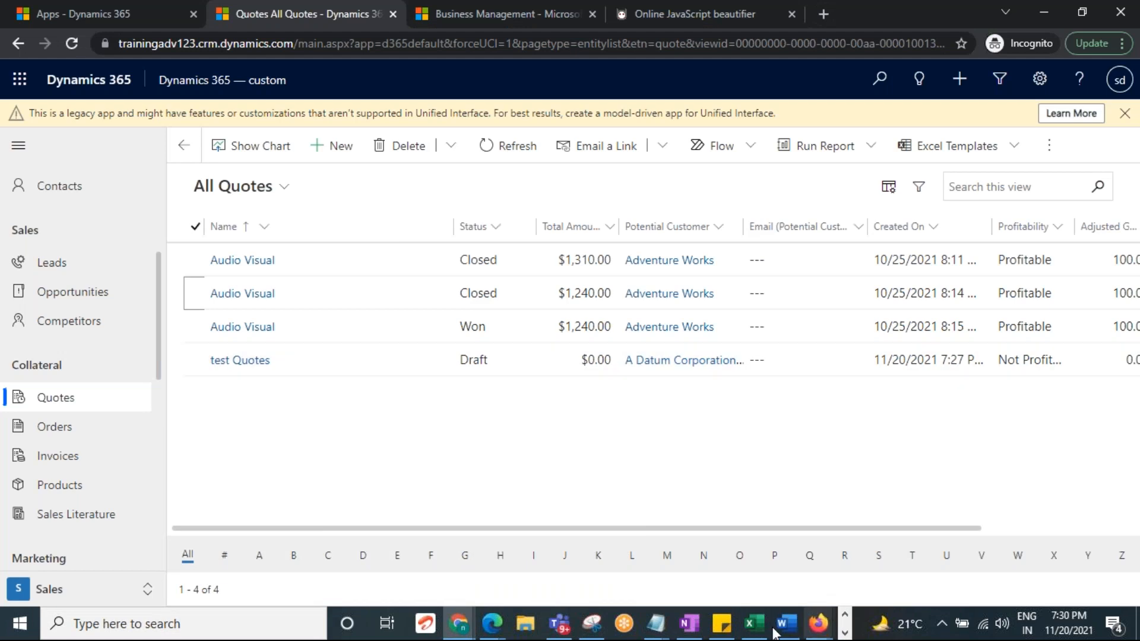
click(753, 623)
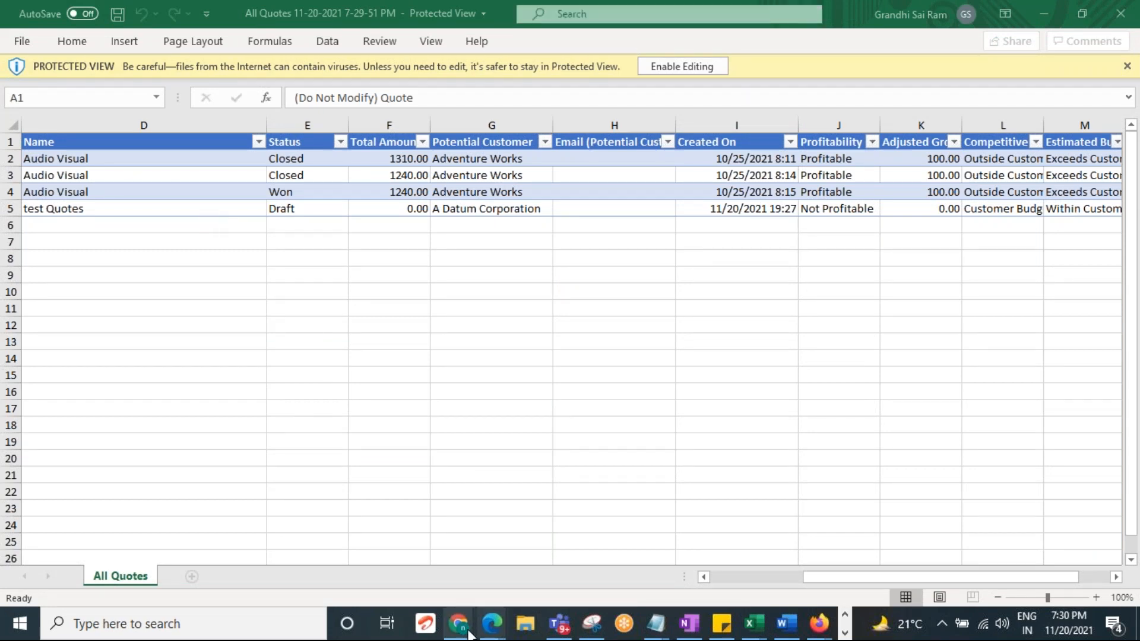
mouse_move(466, 632)
mouse_move(467, 601)
click(526, 540)
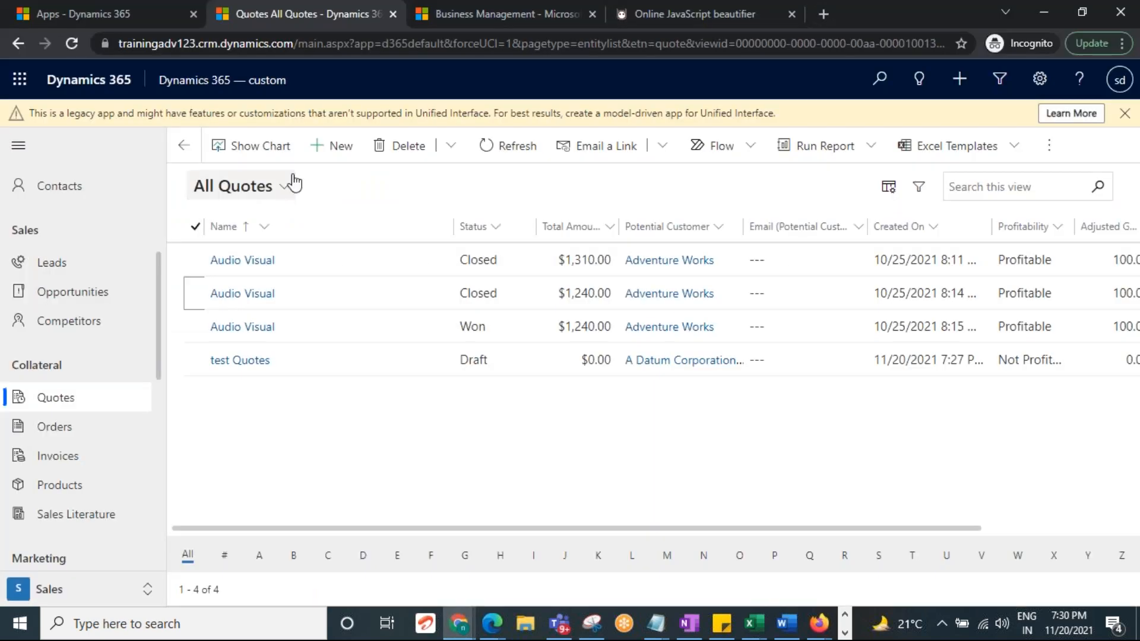
Step: Open the Adventure Works customer record from the second quote, and go to the Accounts list under Customers
click(671, 301)
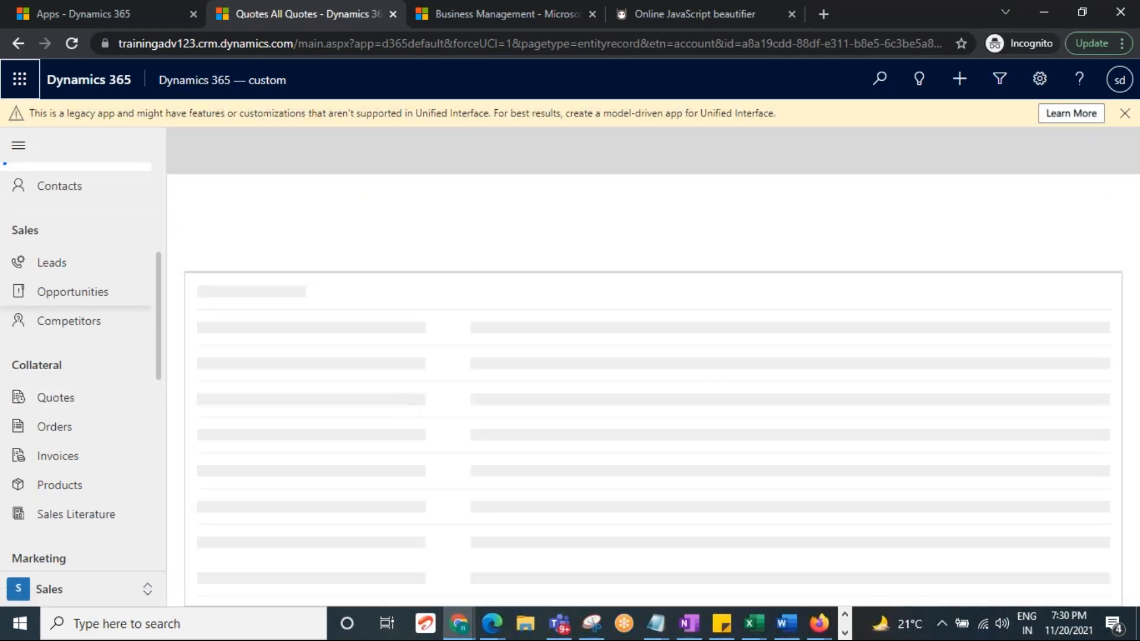
scroll(102, 381, up, 1)
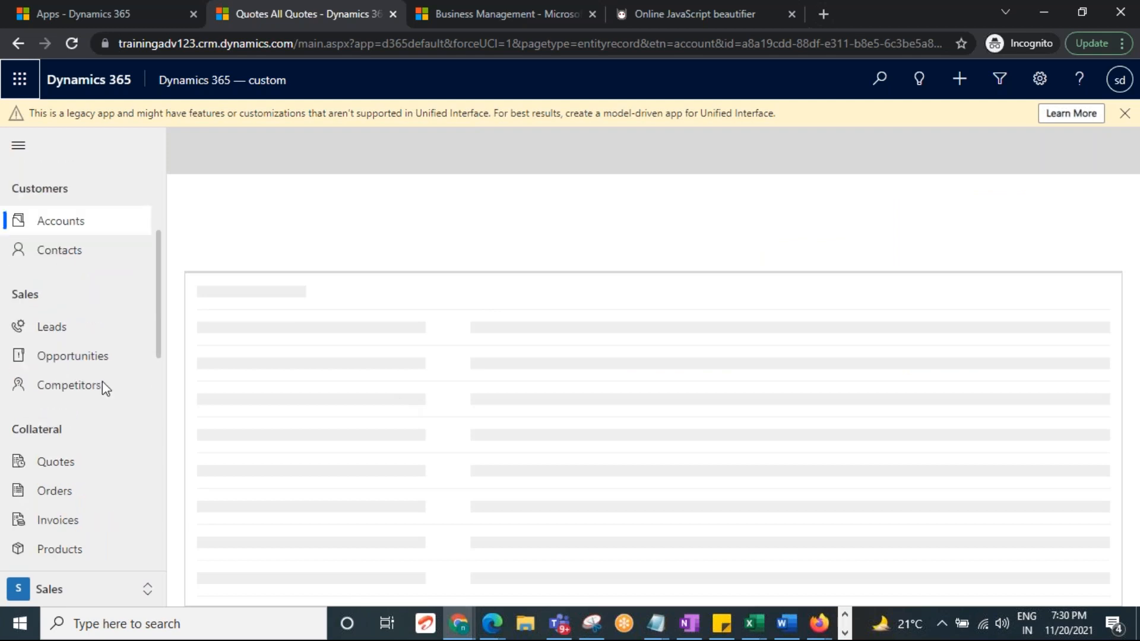
scroll(102, 383, up, 2)
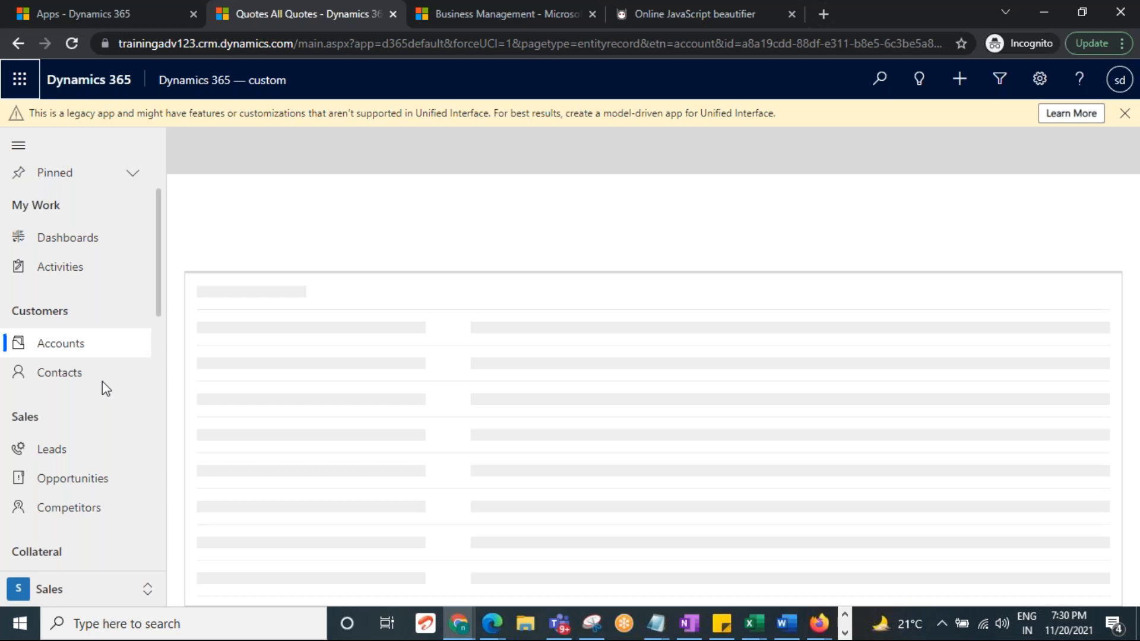
scroll(102, 381, up, 1)
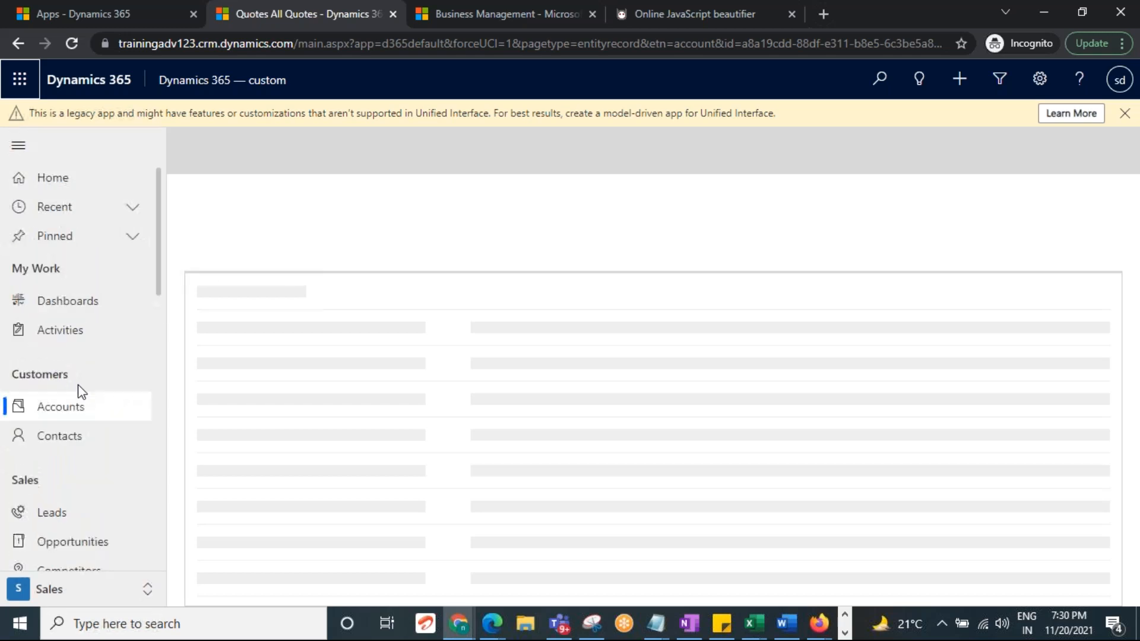
click(78, 415)
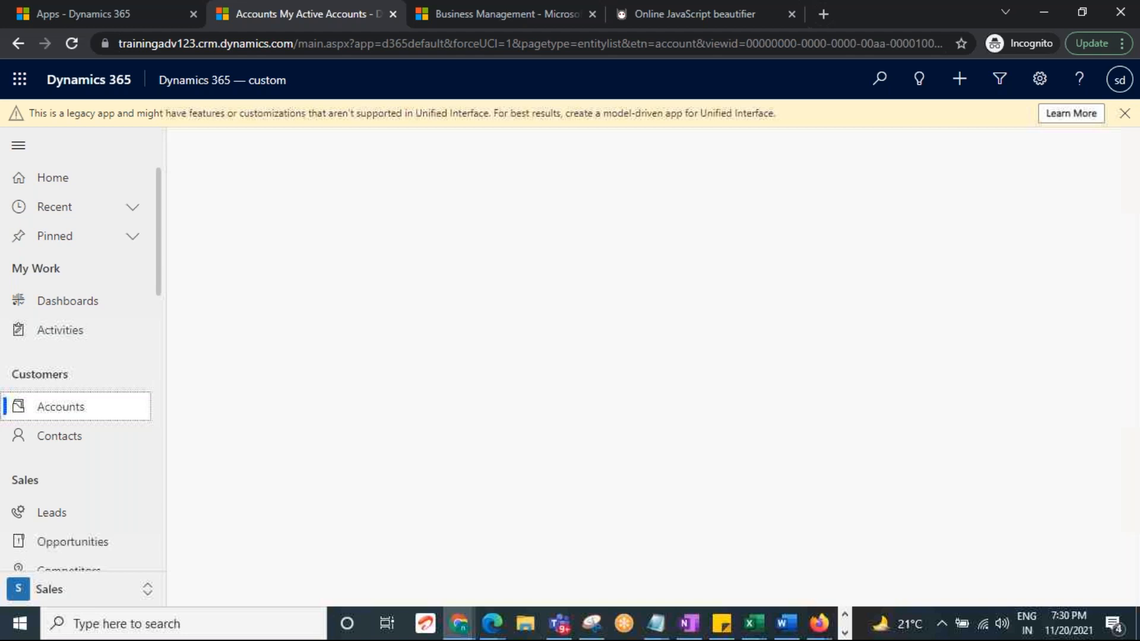
Step: Look through the My Active Accounts list and select the account Acc 5666
mouse_move(868, 556)
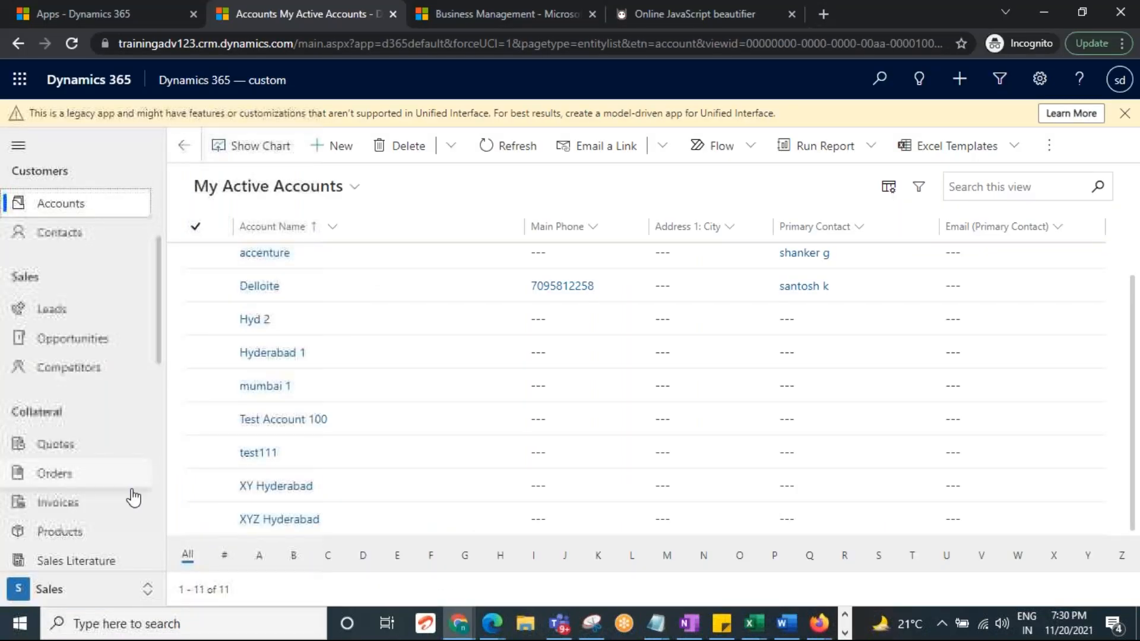
scroll(78, 410, down, 1)
scroll(66, 411, up, 5)
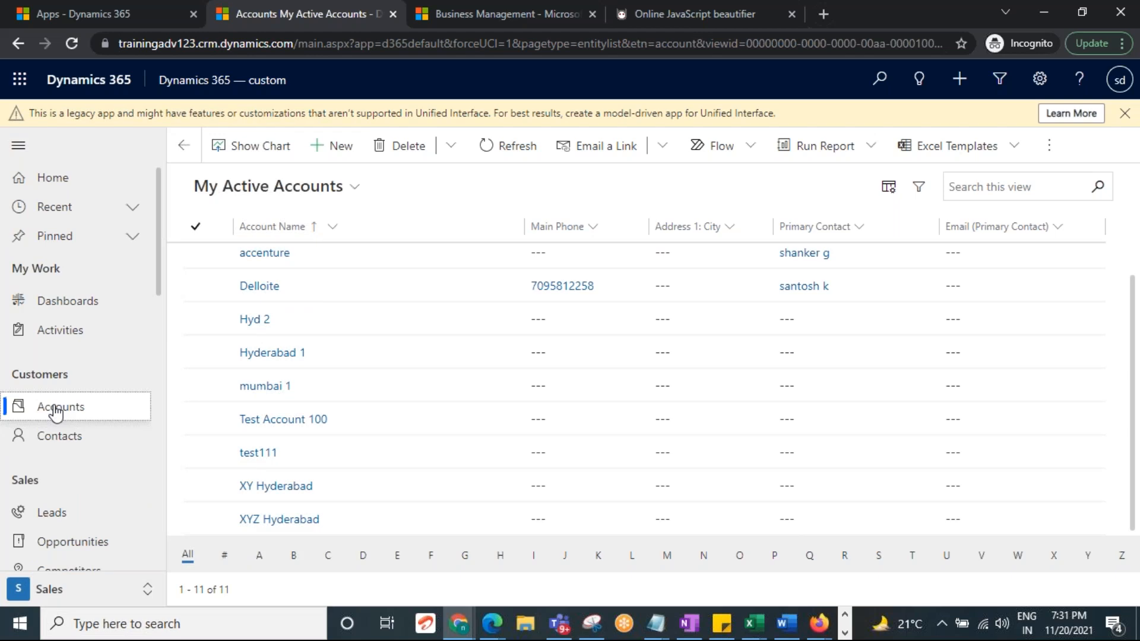
scroll(368, 268, up, 1)
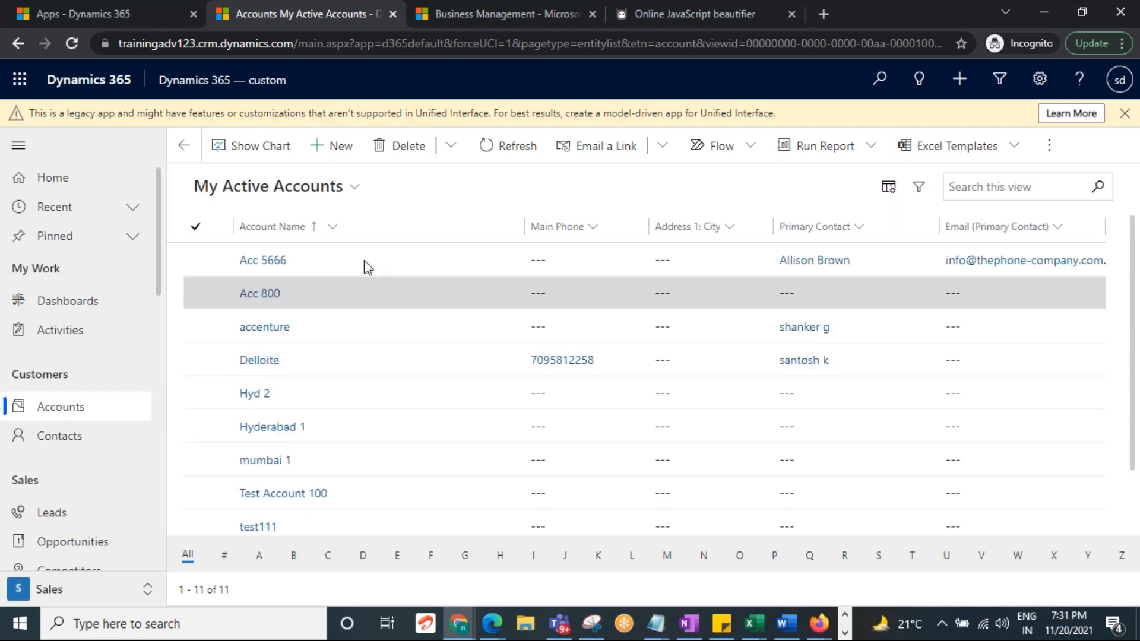
click(366, 264)
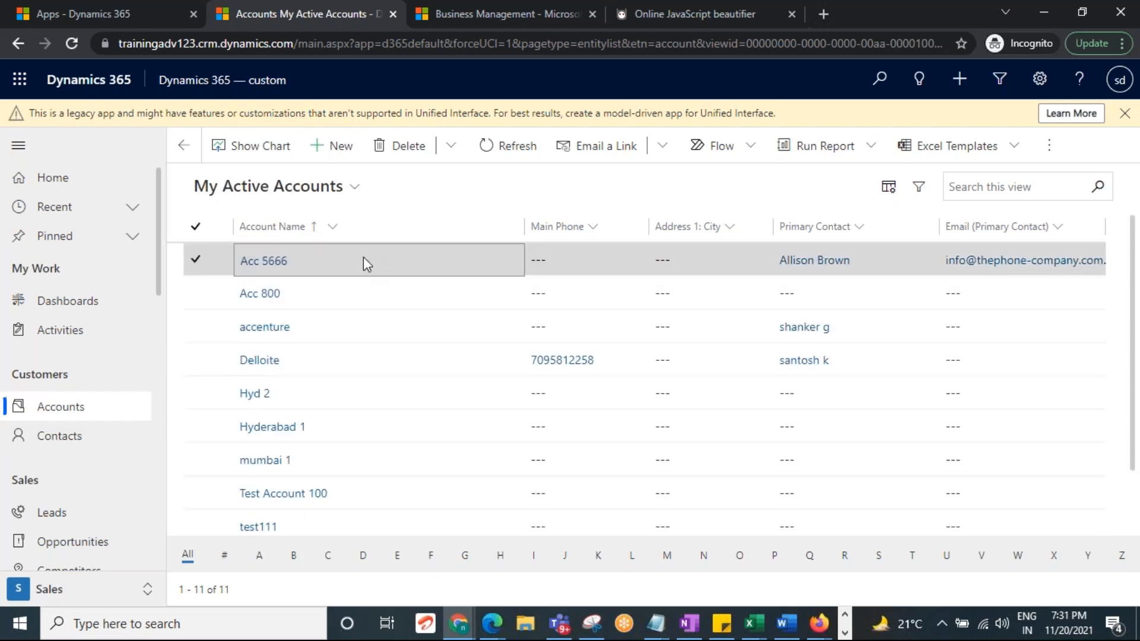
Step: Open the Acc 5666 account record and check the notes in the last untitled Notepad window
double_click(363, 256)
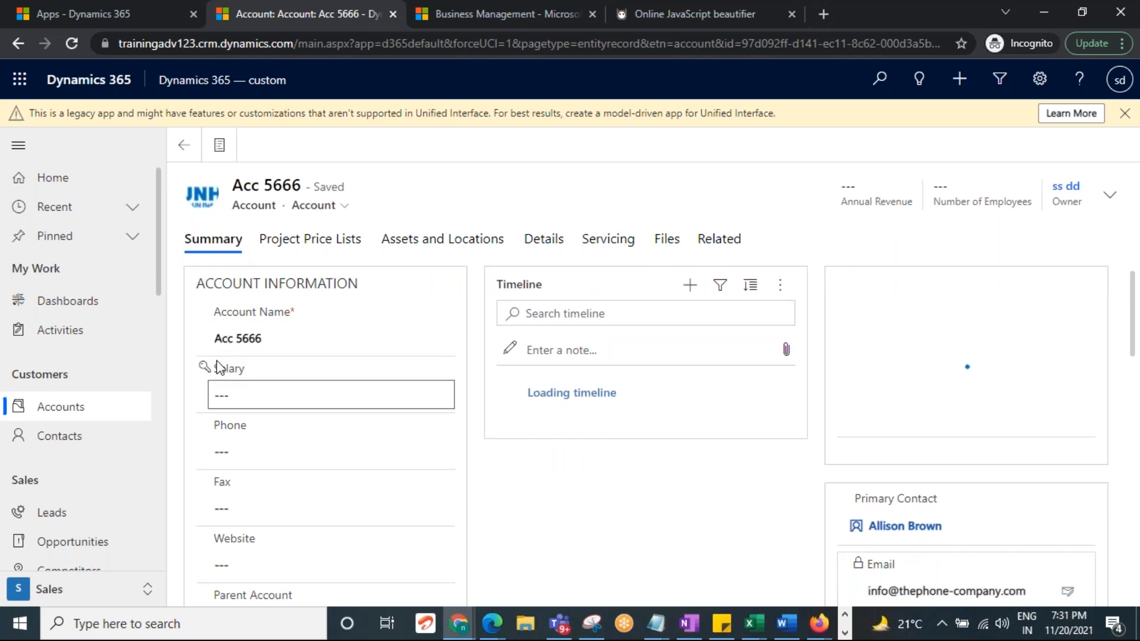
mouse_move(655, 624)
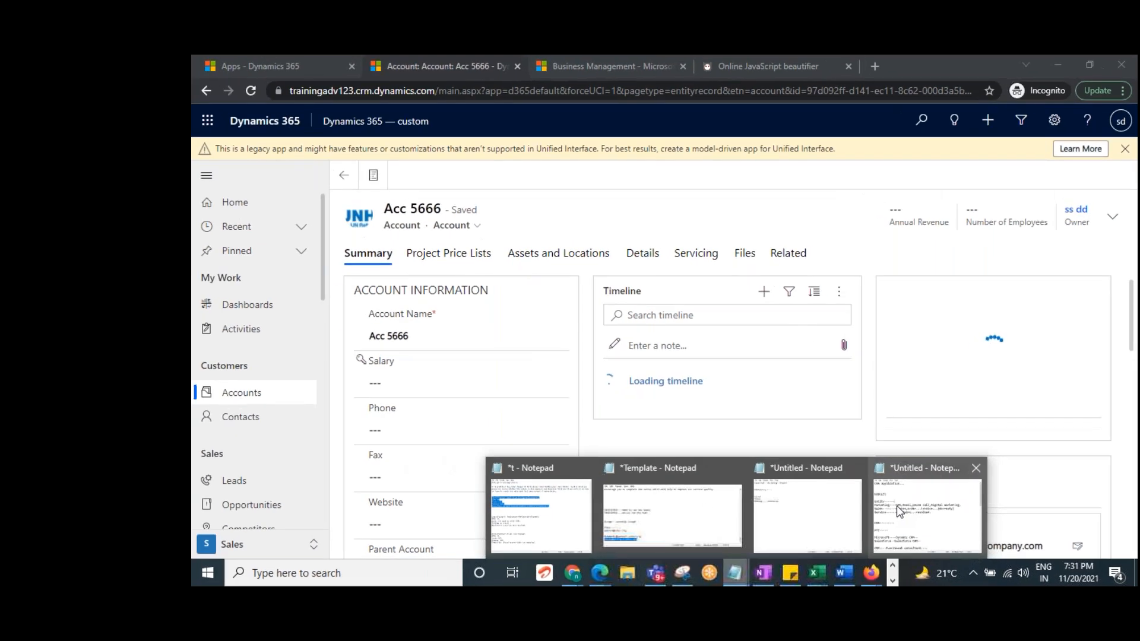
click(899, 511)
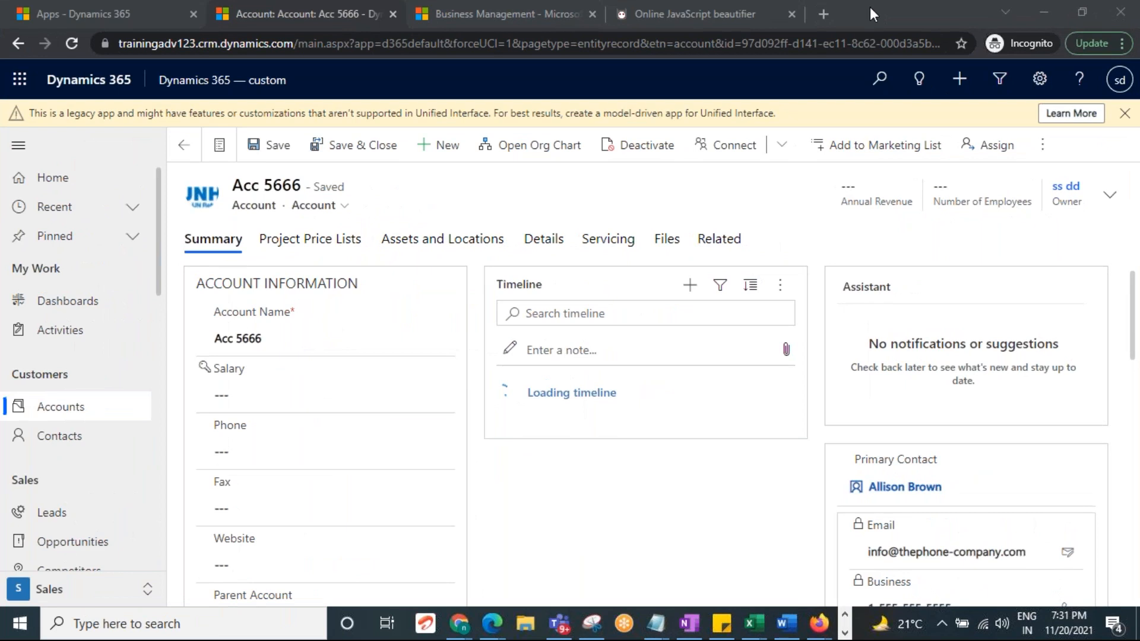
Step: Open the Default Solution through Customize the System on the Customizations page, dismissing the pop-up blocker warning
click(475, 8)
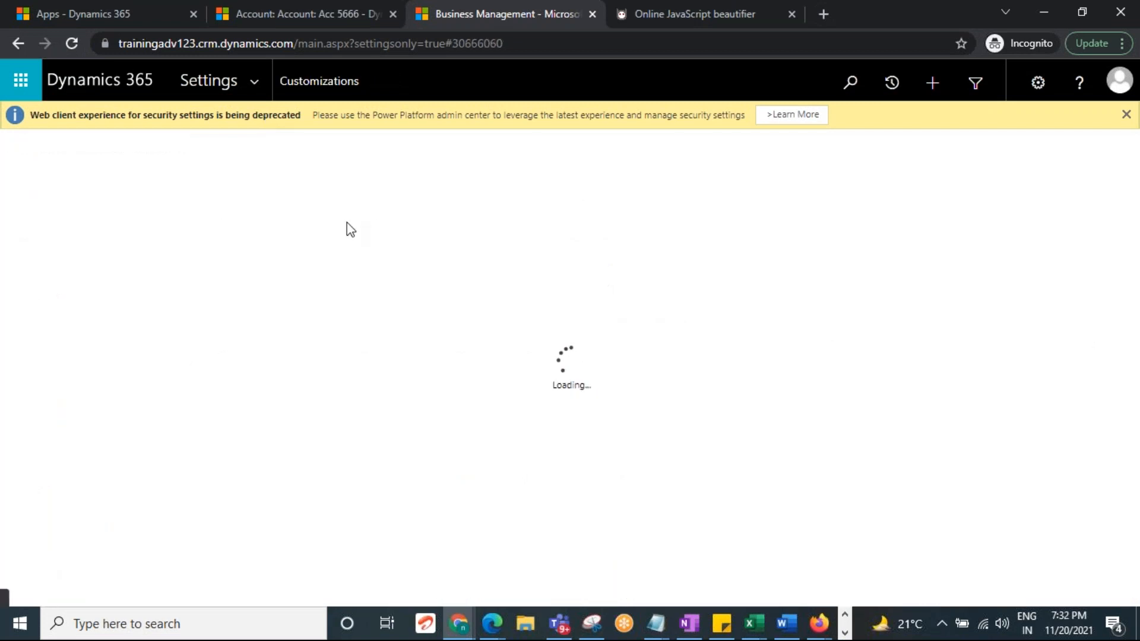
click(339, 2)
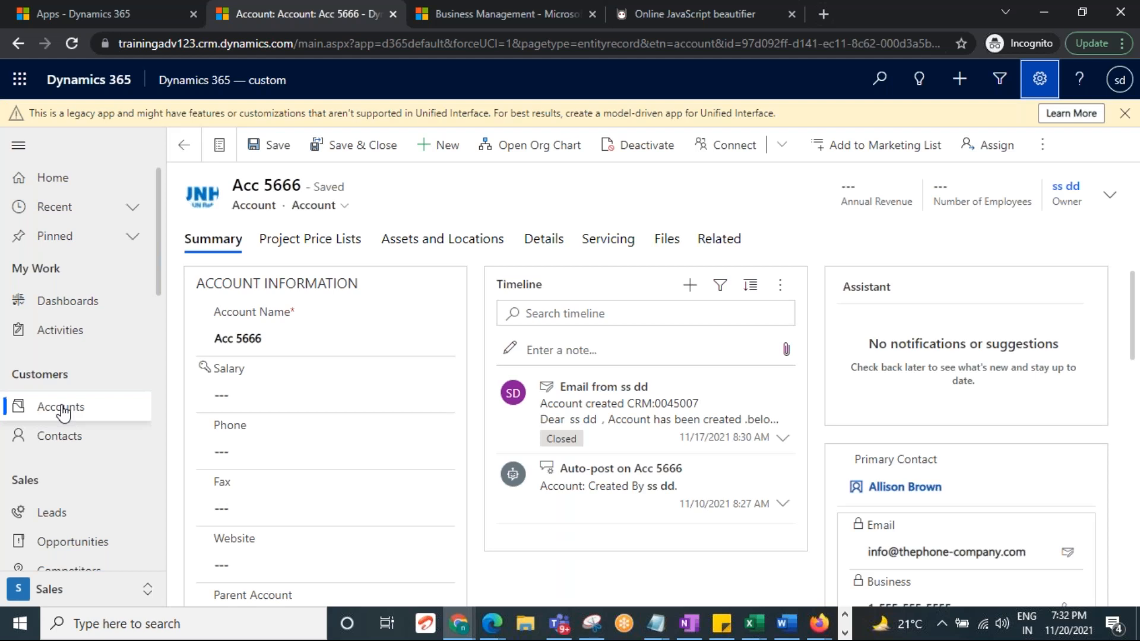
key(ctrl+Tab)
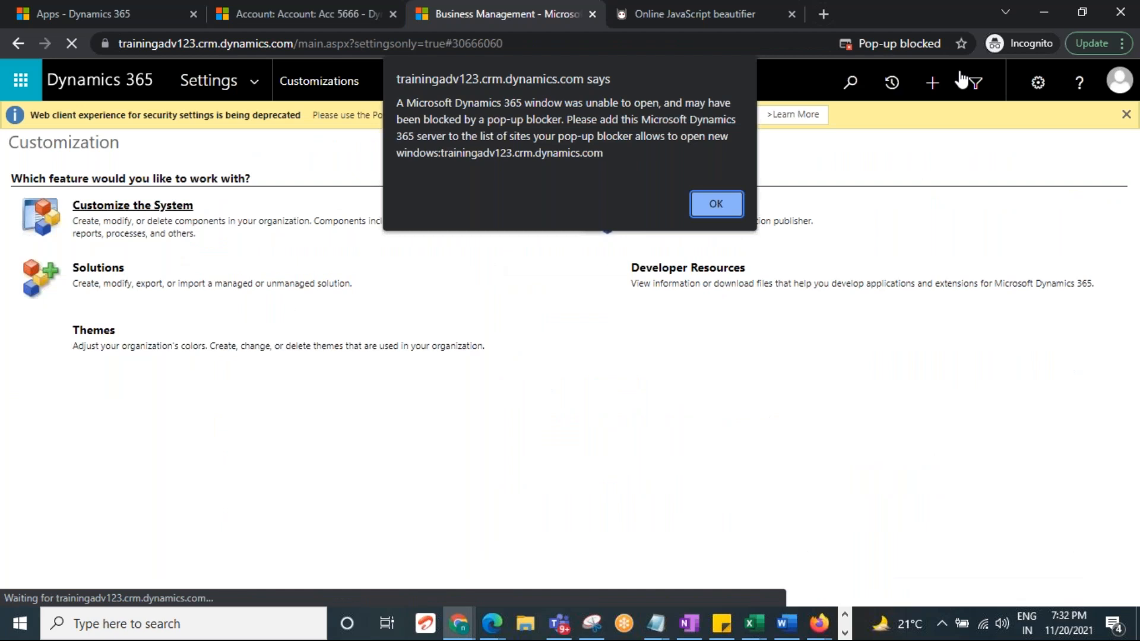
click(716, 204)
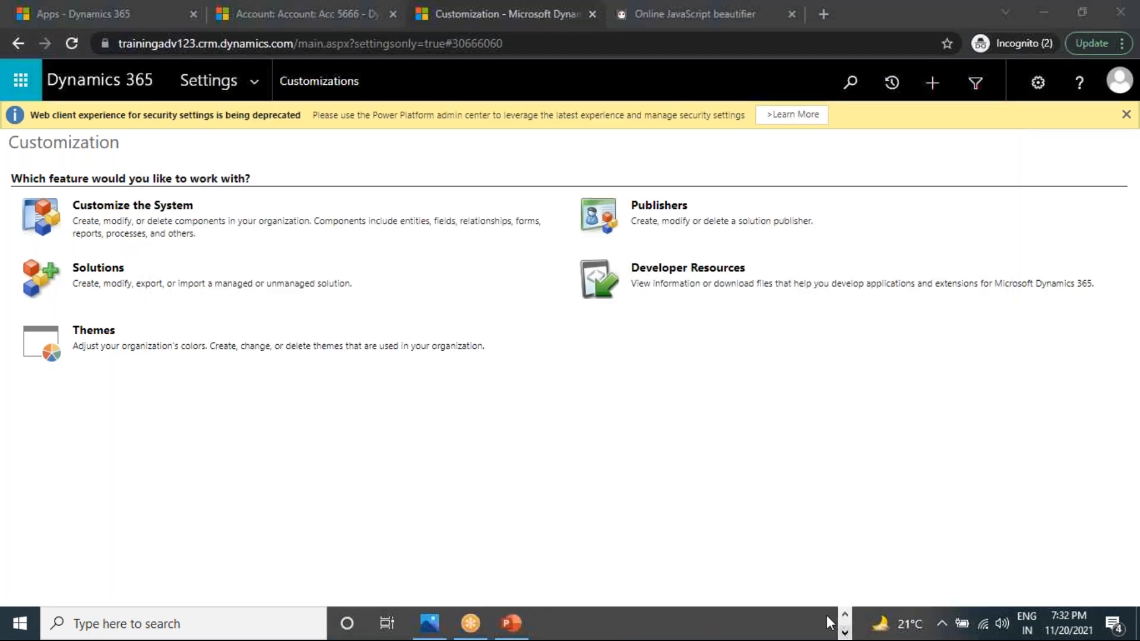
click(844, 614)
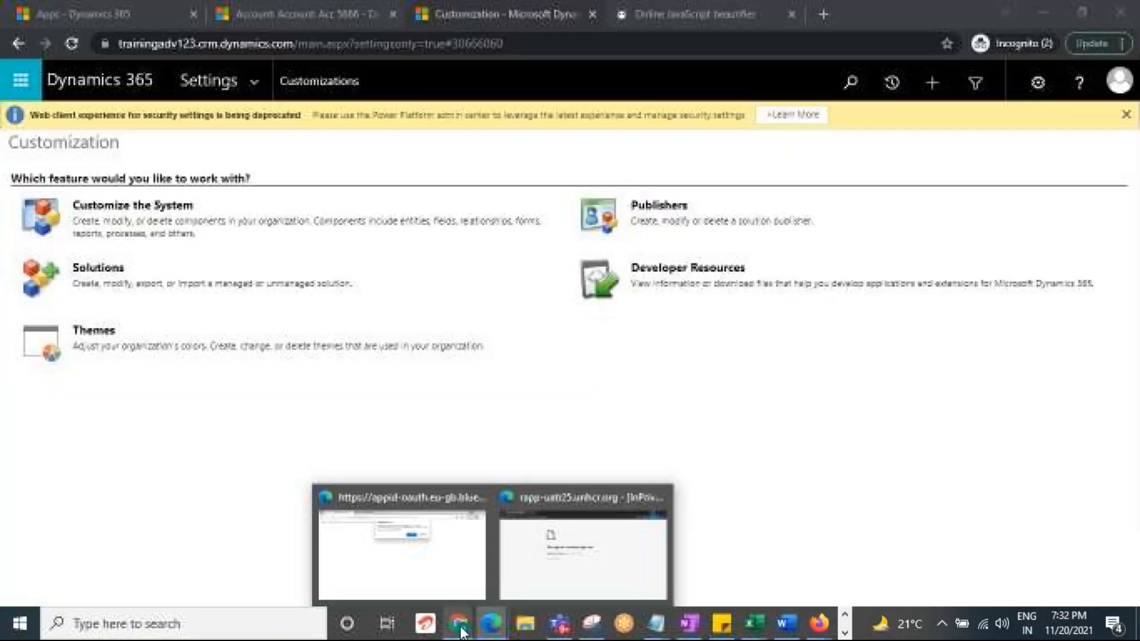
mouse_move(462, 626)
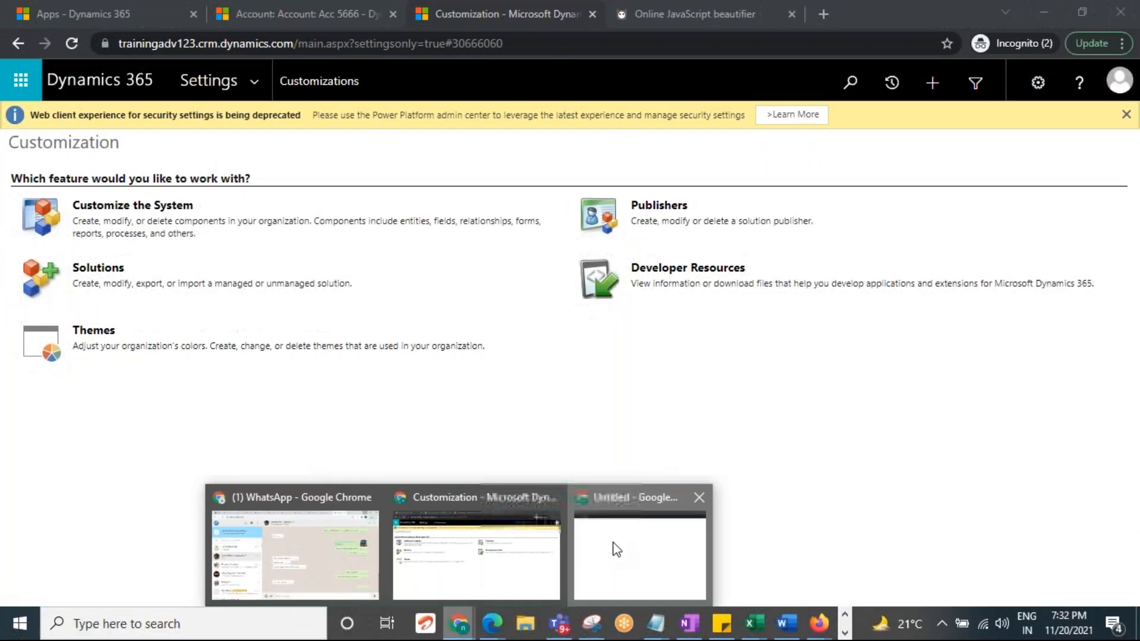
click(616, 550)
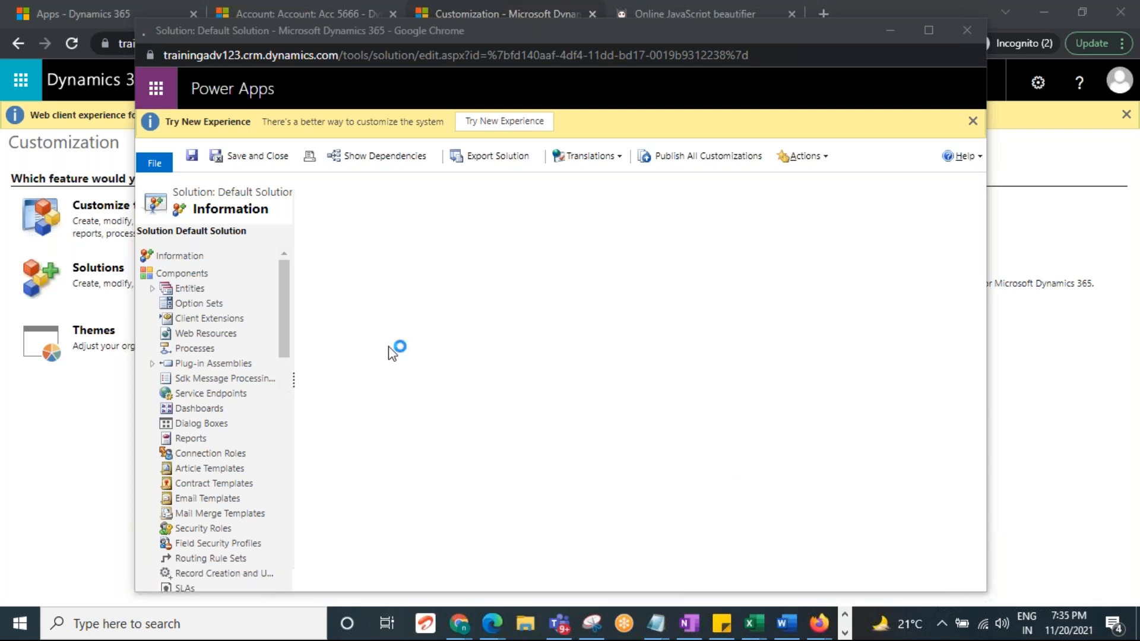
Step: Try to list the Account entity's forms in the Default Solution window
click(184, 286)
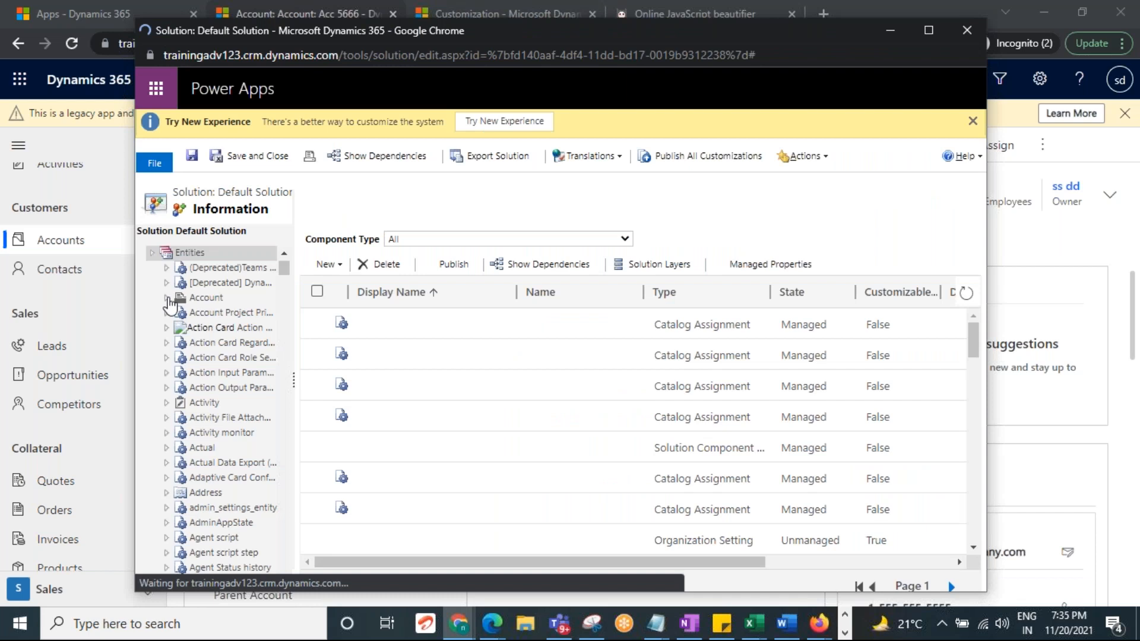
click(167, 299)
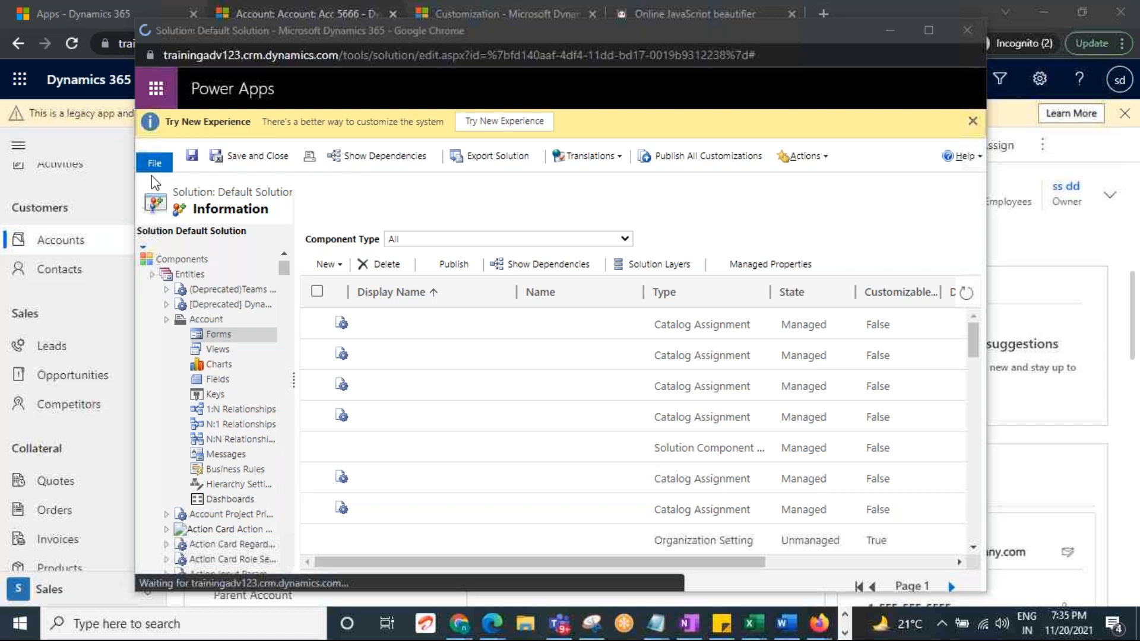
key(alt+Tab)
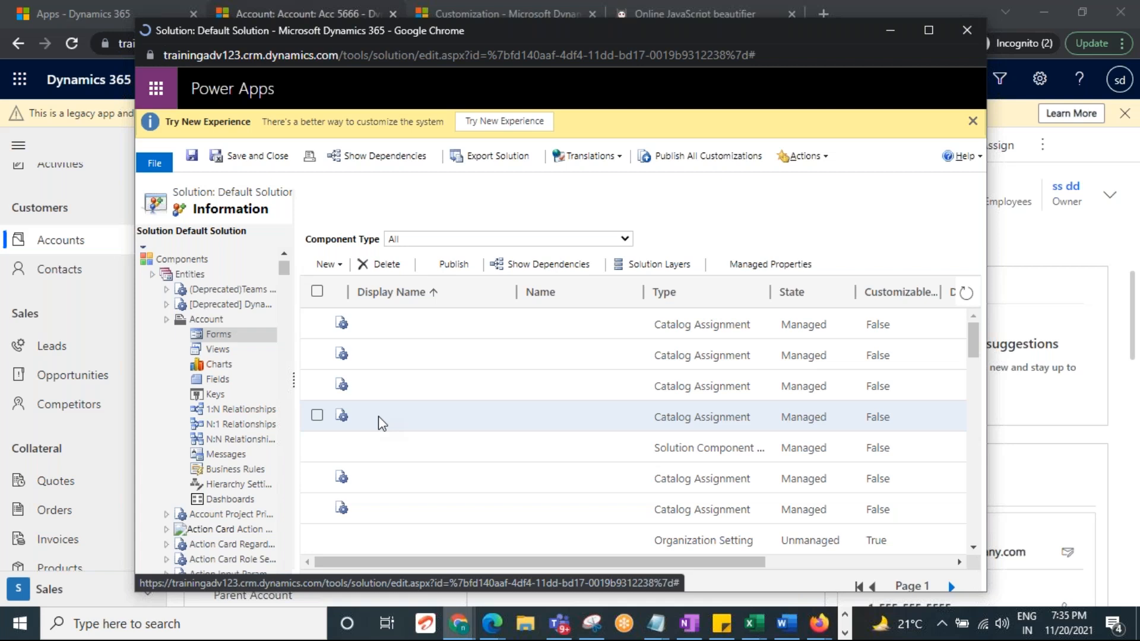
click(371, 403)
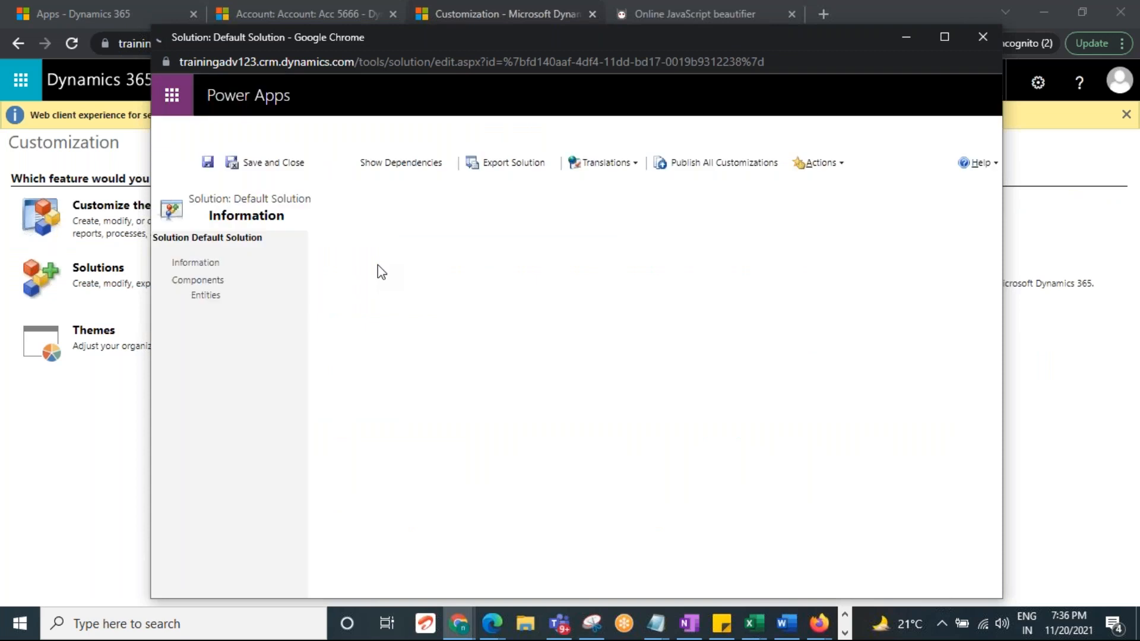
Step: Expand Entities and Account in the Default Solution and list the Account entity's forms
click(169, 303)
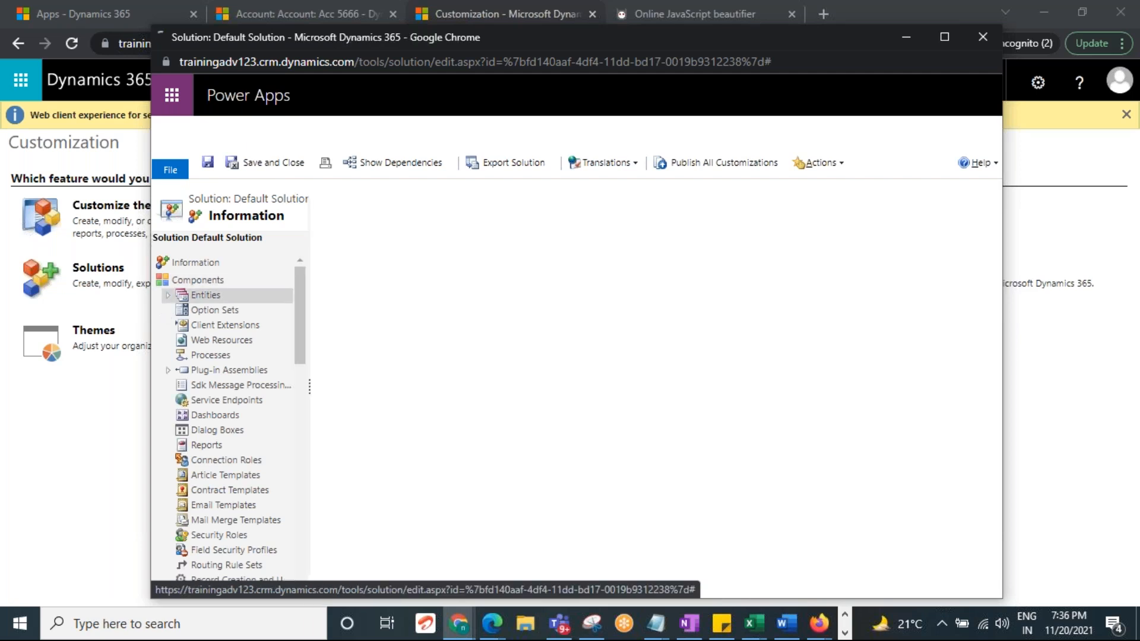
click(188, 296)
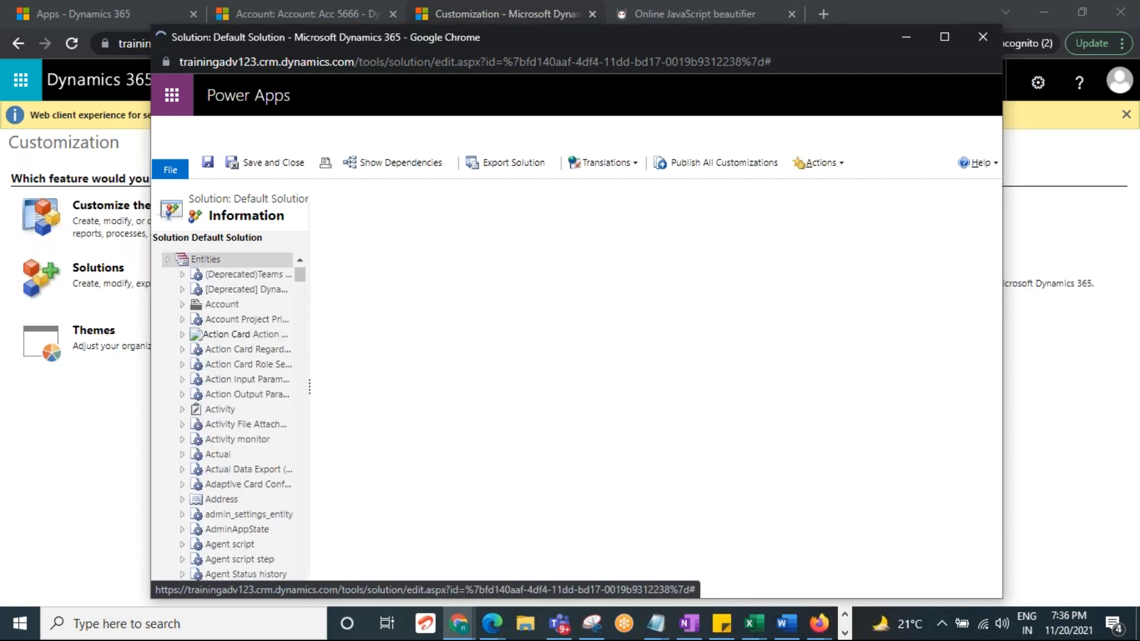
click(185, 304)
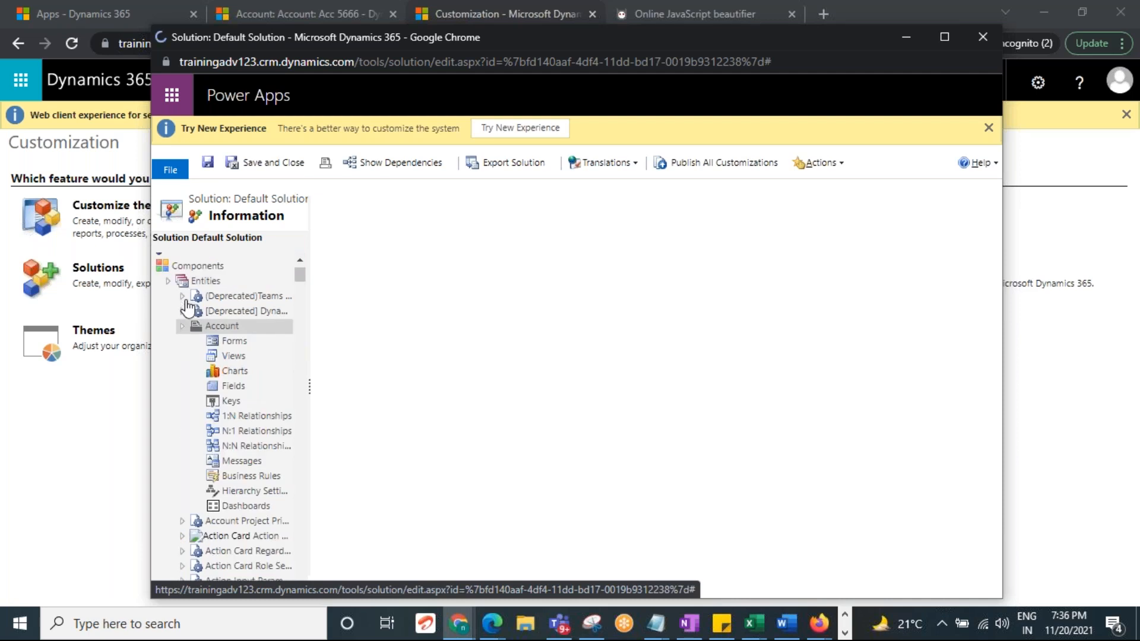
click(235, 347)
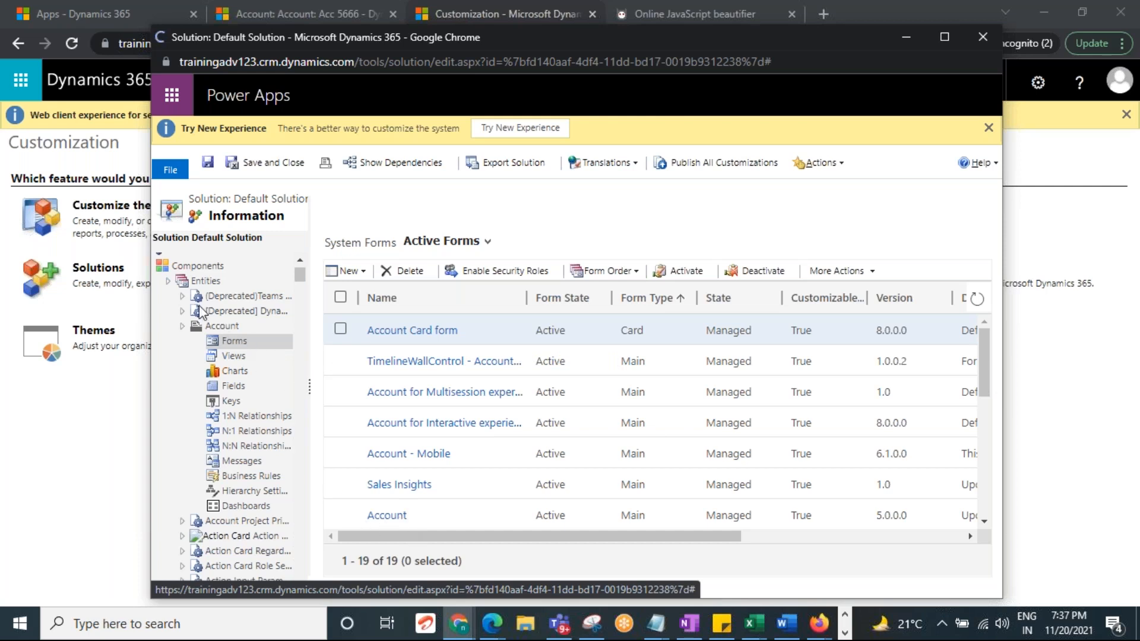
Step: Open the main form named Account in the form editor and maximize its window
click(384, 516)
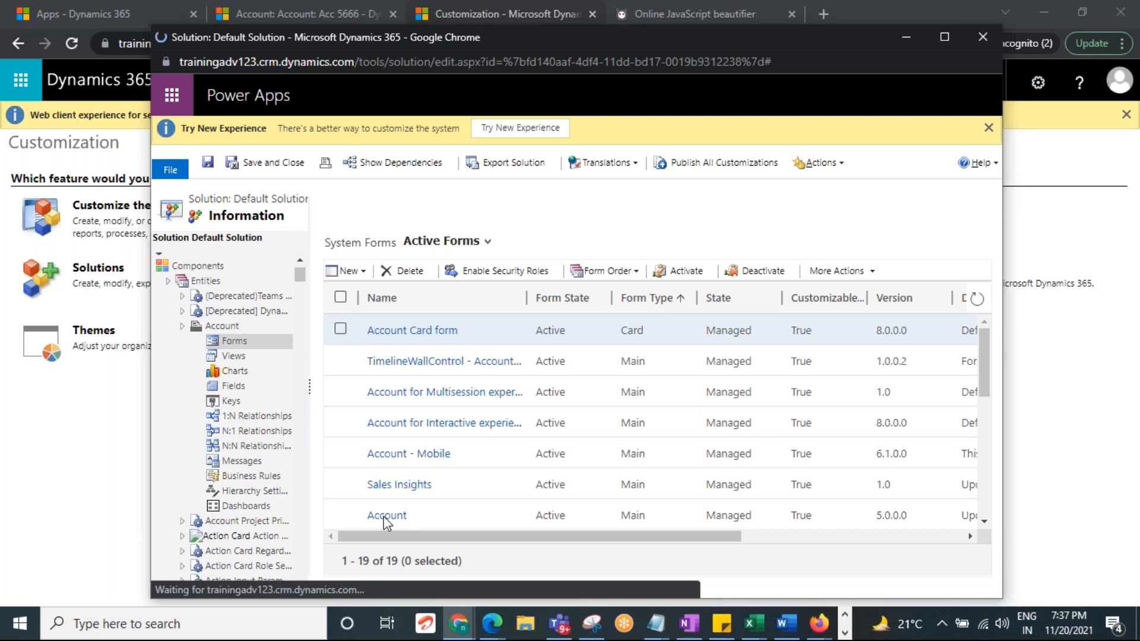
scroll(386, 521, down, 1)
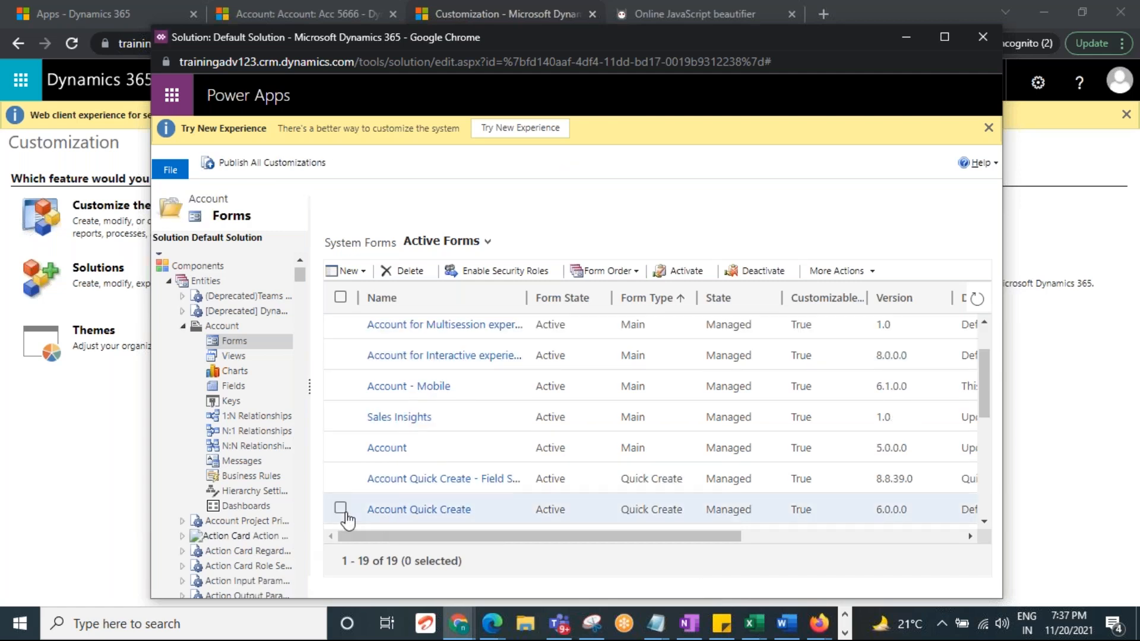
click(399, 453)
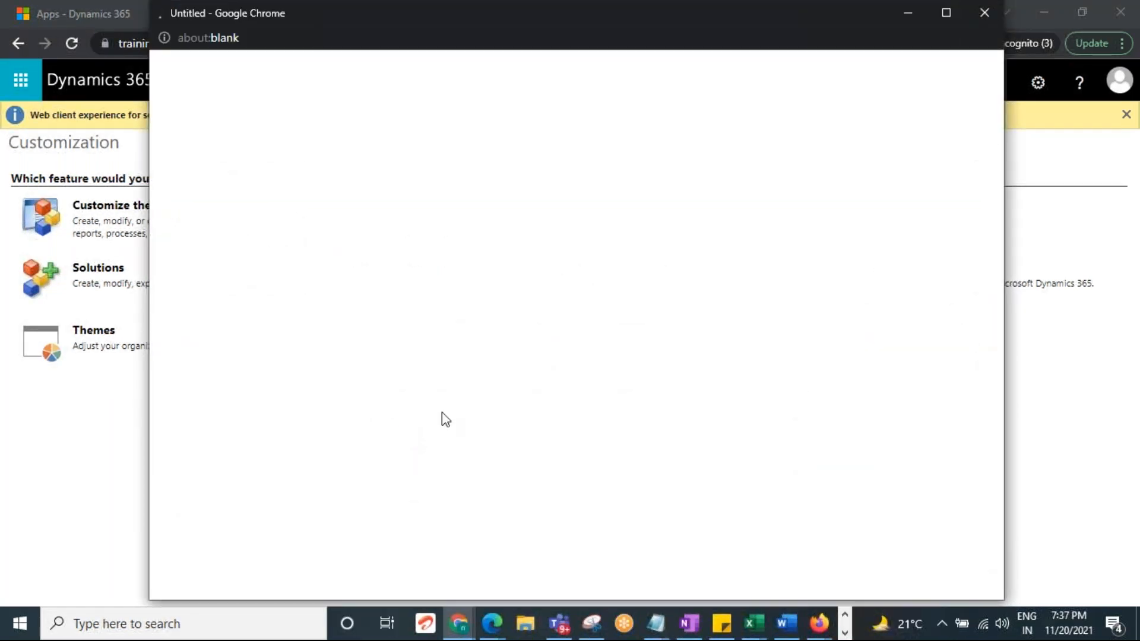
double_click(488, 16)
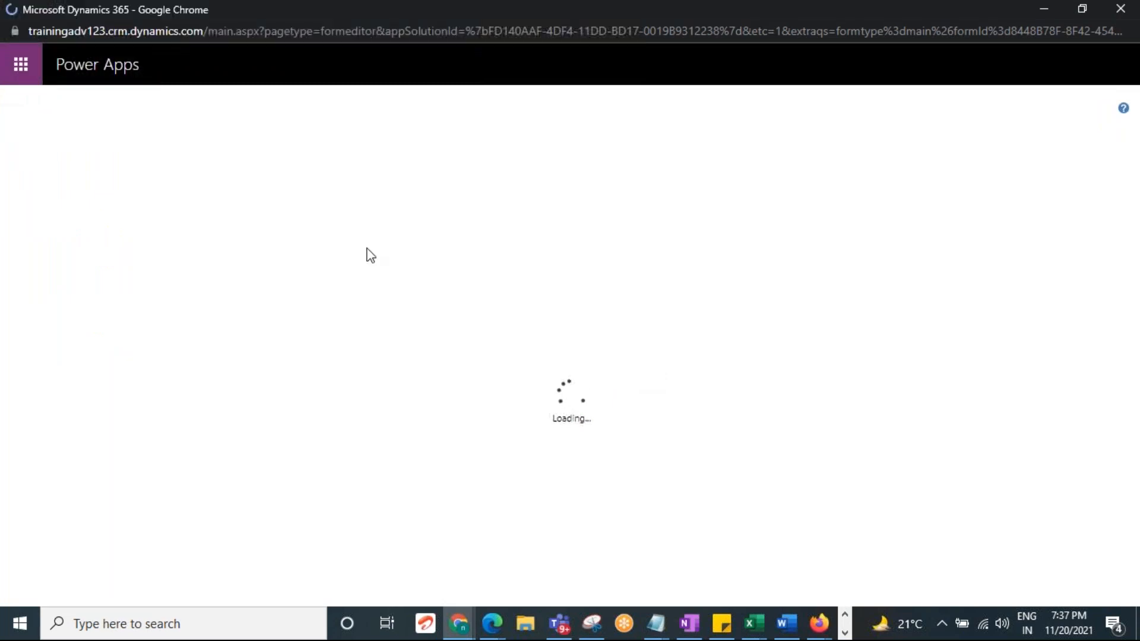
Step: View the Acc 5666 record's Summary fields and compare them with the Account form layout in the form editor
mouse_move(459, 623)
click(244, 556)
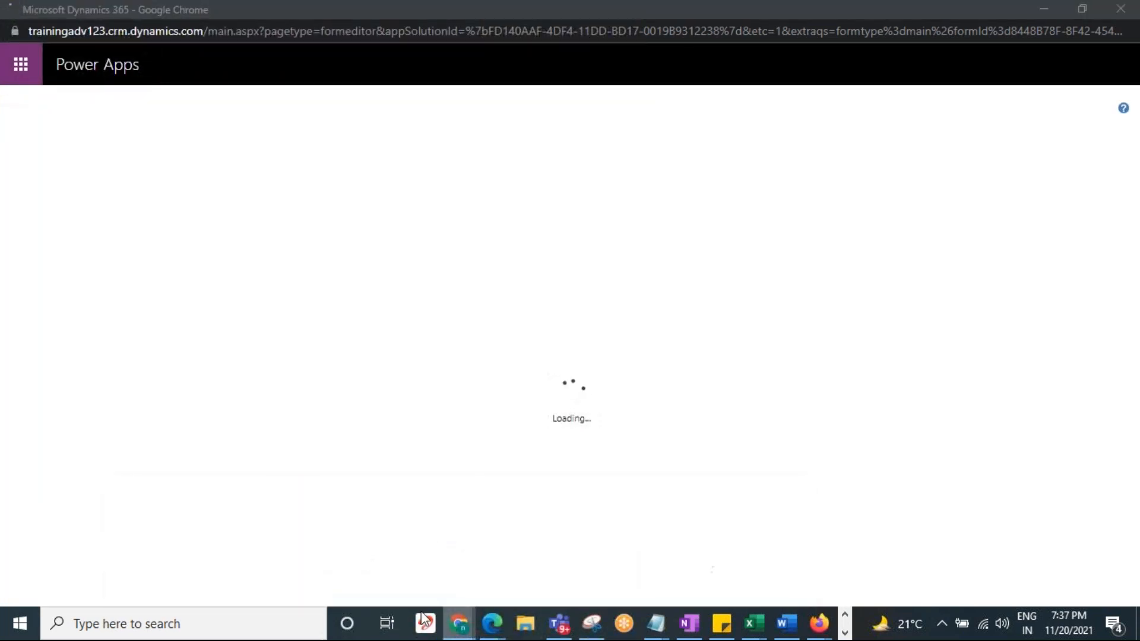
click(389, 560)
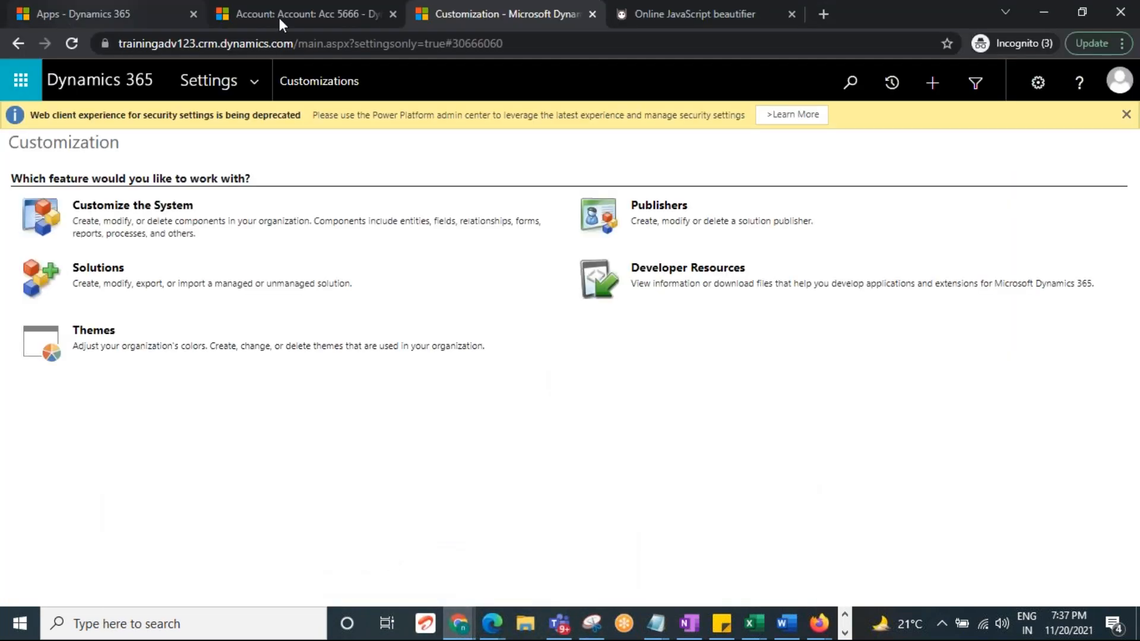
click(300, 17)
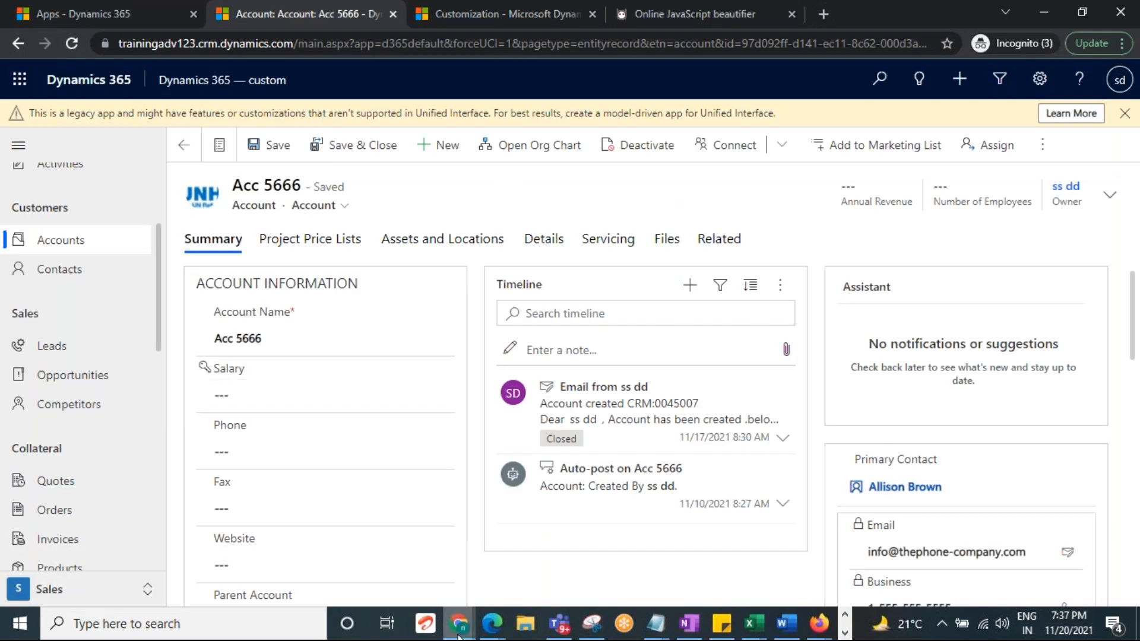
click(706, 565)
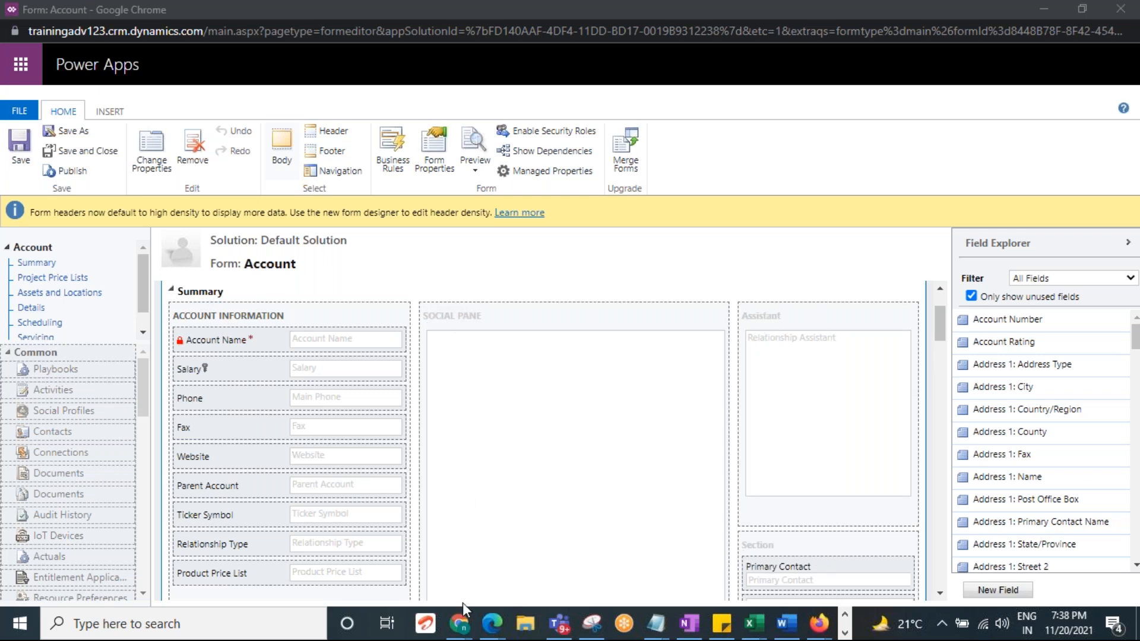
Step: Recheck the Acc 5666 record, and add the Account Number field directly below Account Name on the Account form
mouse_move(460, 622)
click(380, 557)
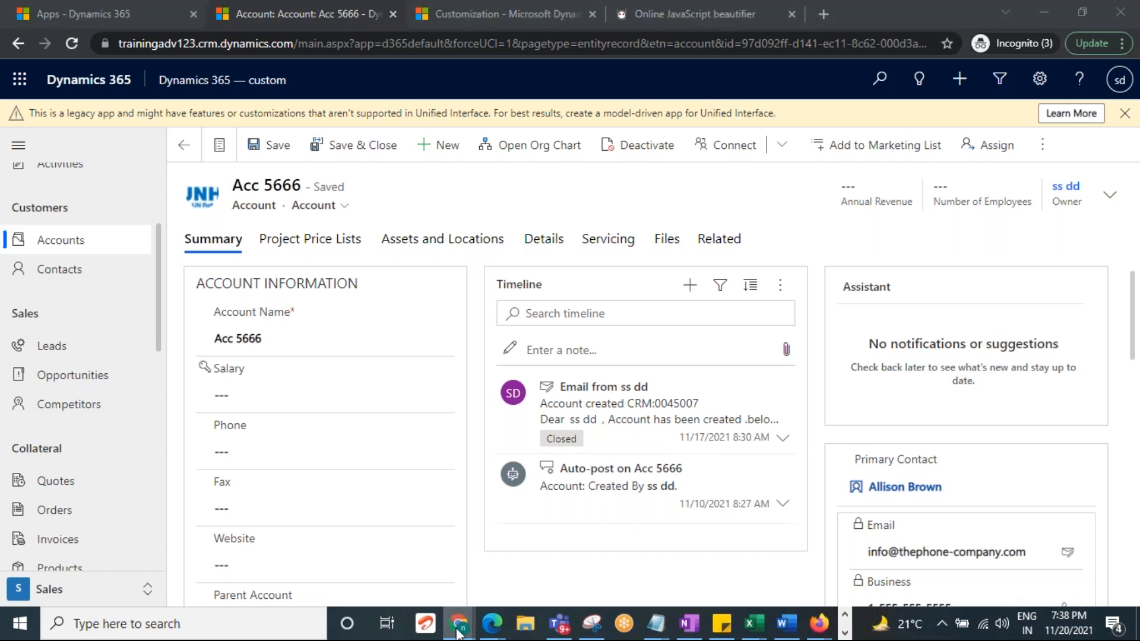
mouse_move(460, 622)
click(718, 540)
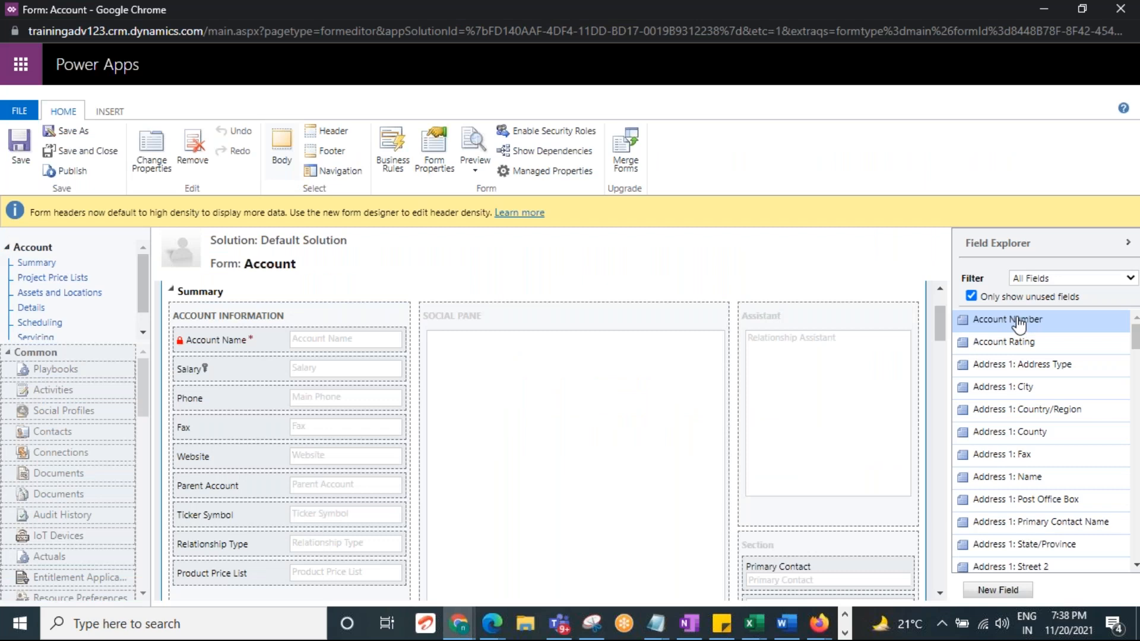
drag(1009, 319, 270, 383)
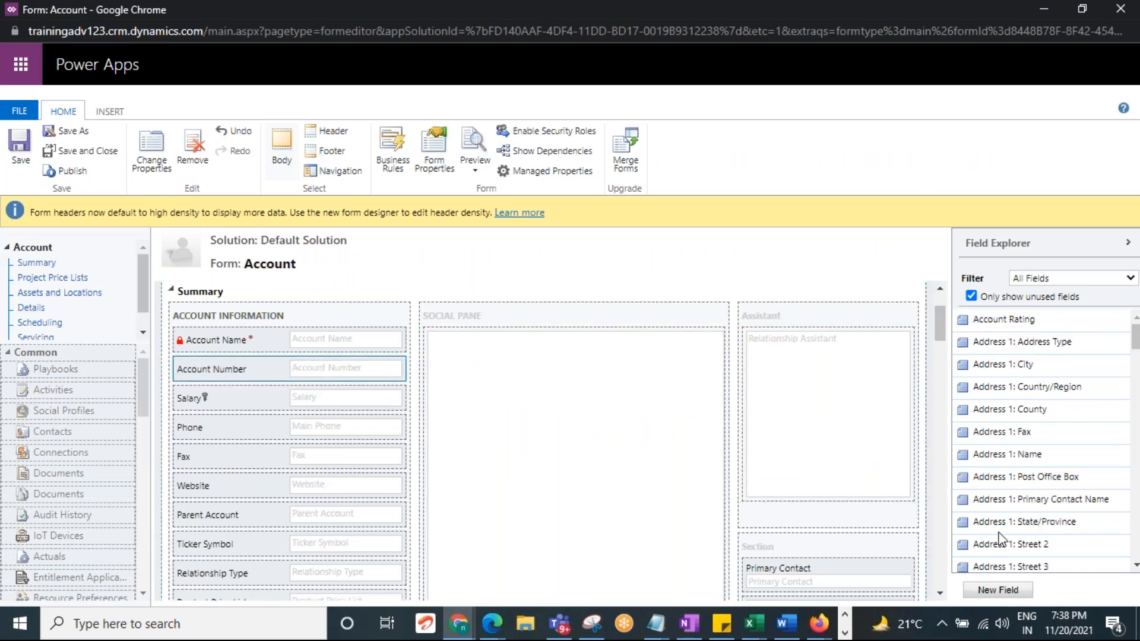
Step: Create a new Account field with the display name Branch and the schema name new_Branch
click(997, 589)
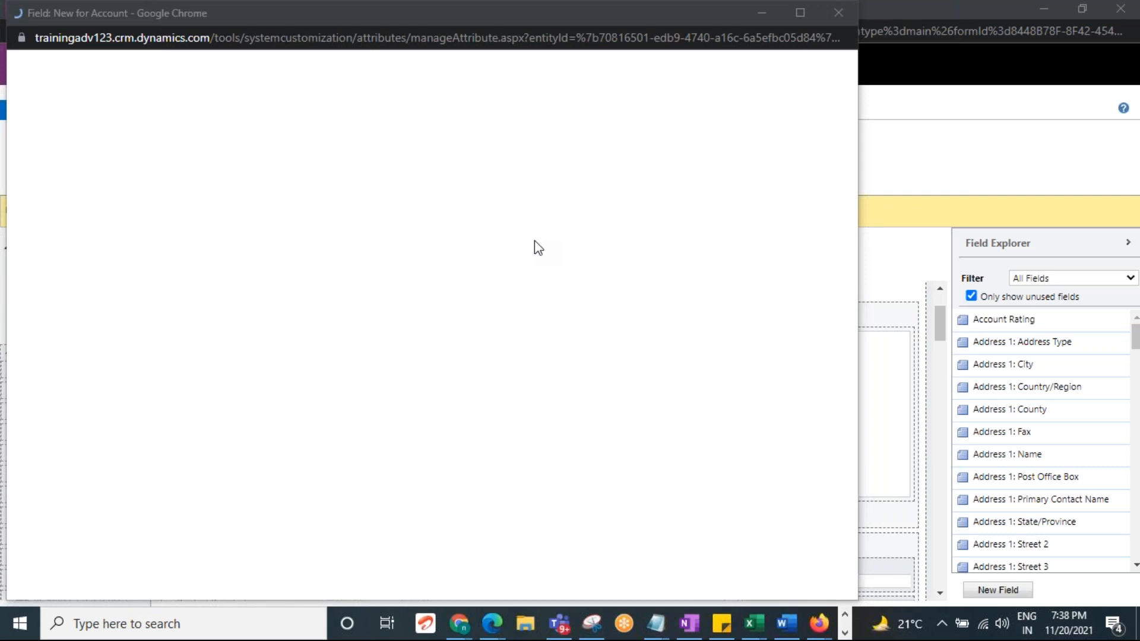
mouse_move(375, 8)
mouse_down()
mouse_move(372, 146)
mouse_move(355, 46)
mouse_move(371, 20)
mouse_up()
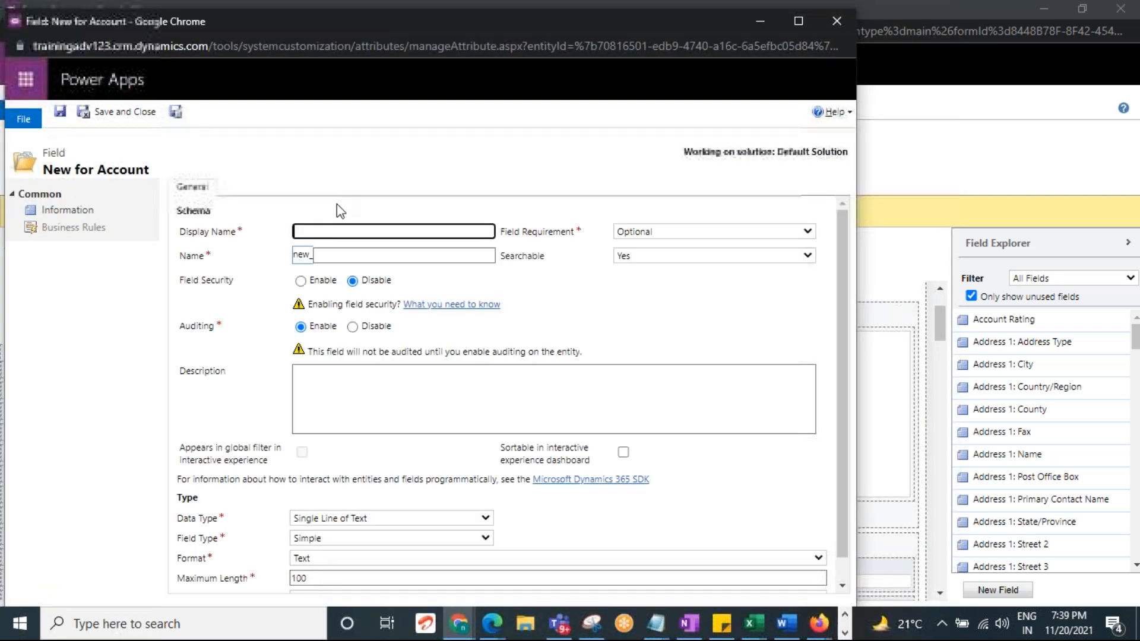
click(317, 228)
text(Branch)
drag(326, 236, 265, 243)
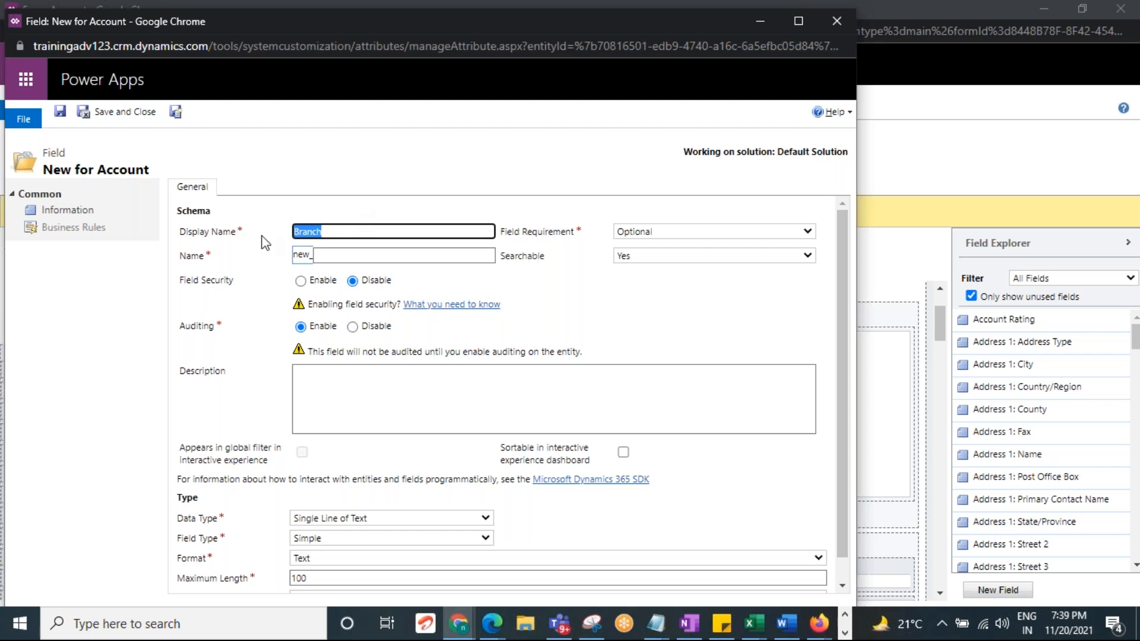
click(341, 254)
scroll(518, 323, down, 1)
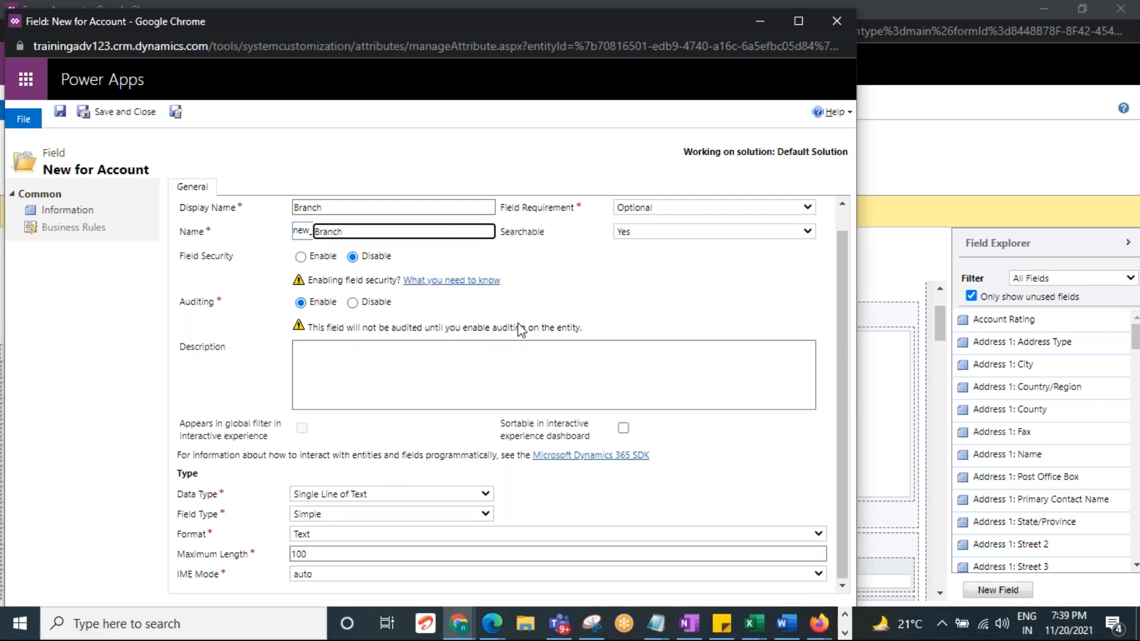
Step: Set the Branch field's data type to Single Line of Text, save and close it, and reload the Account form editor
click(324, 494)
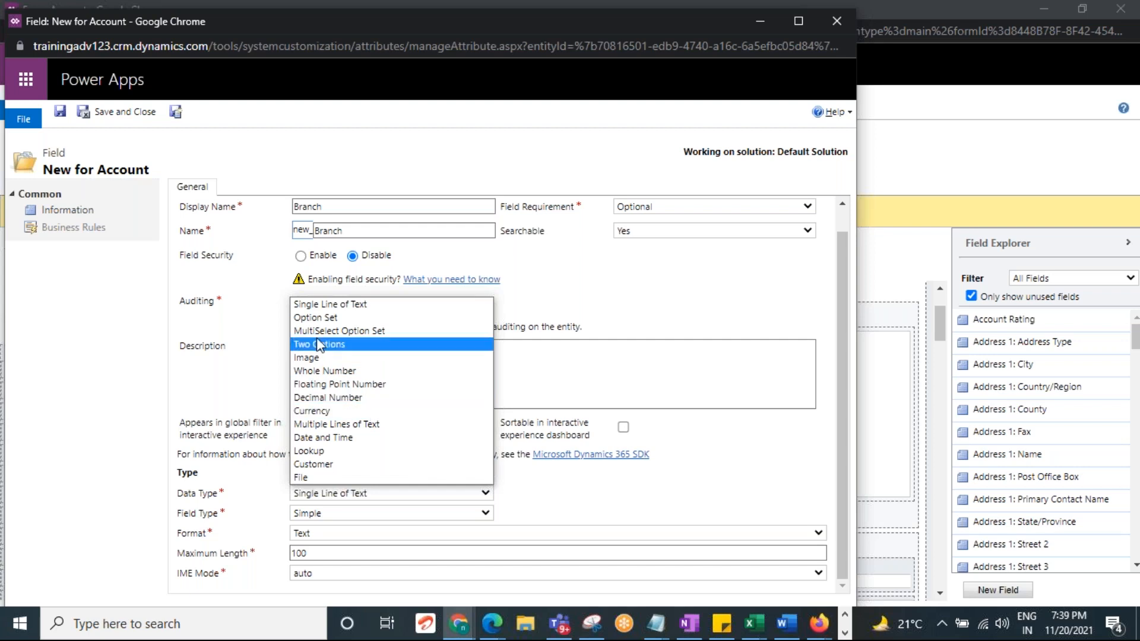
click(346, 306)
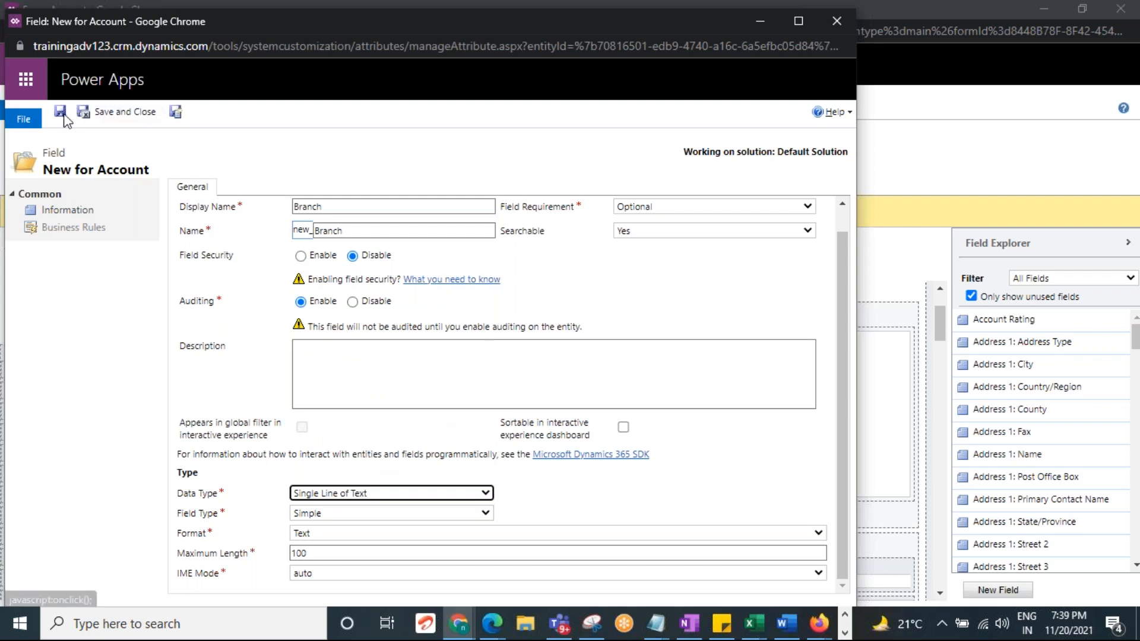
click(122, 115)
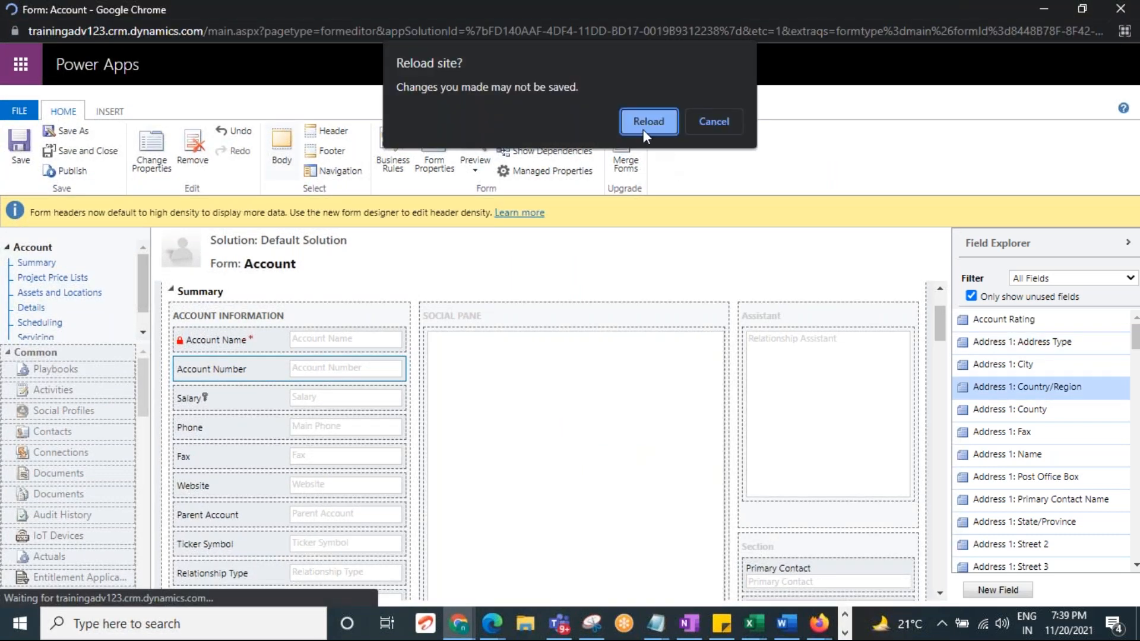
click(649, 128)
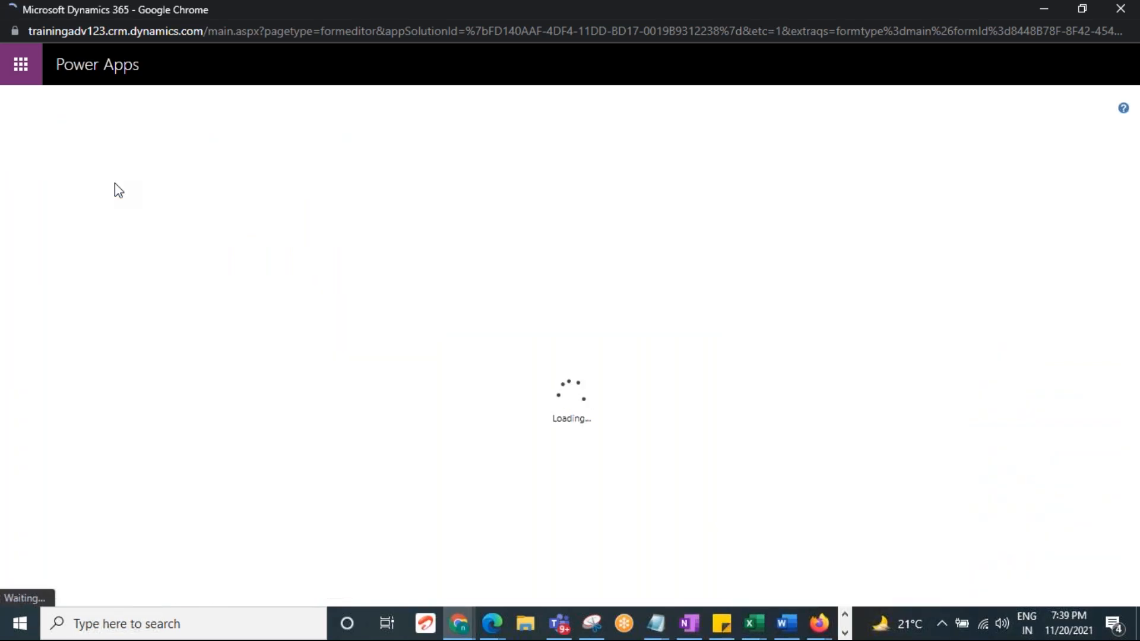
click(474, 619)
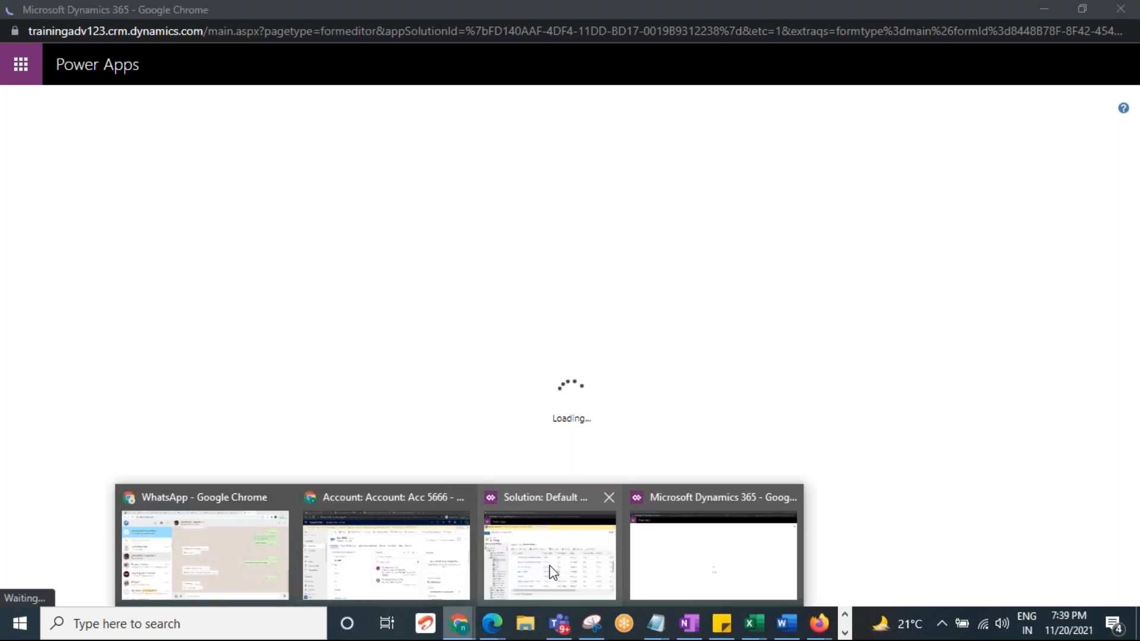
click(553, 571)
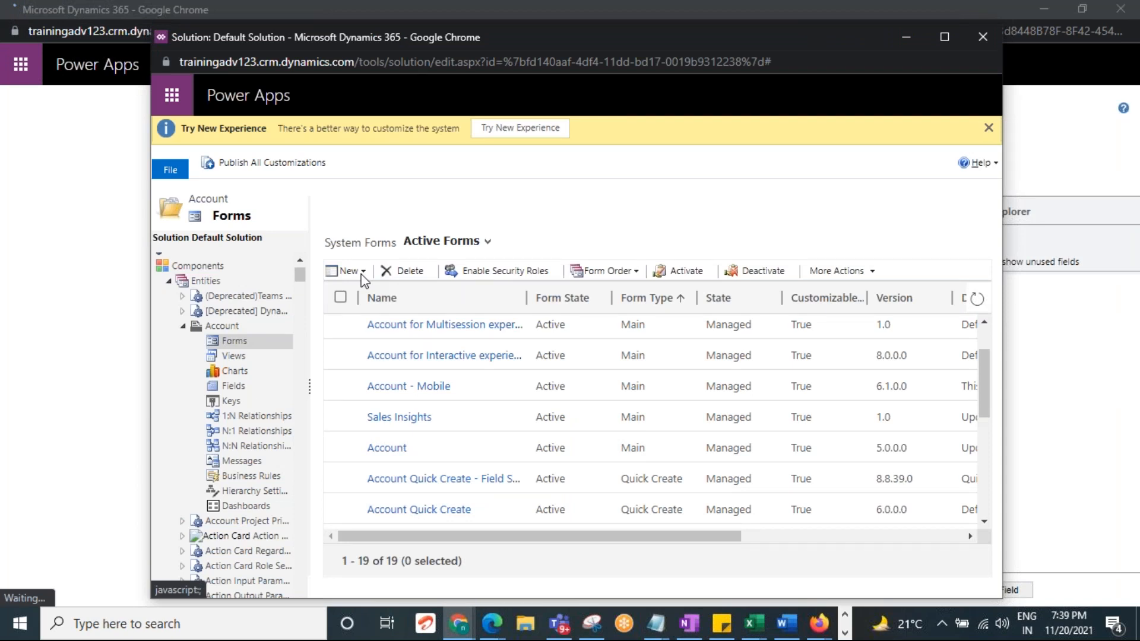
click(906, 37)
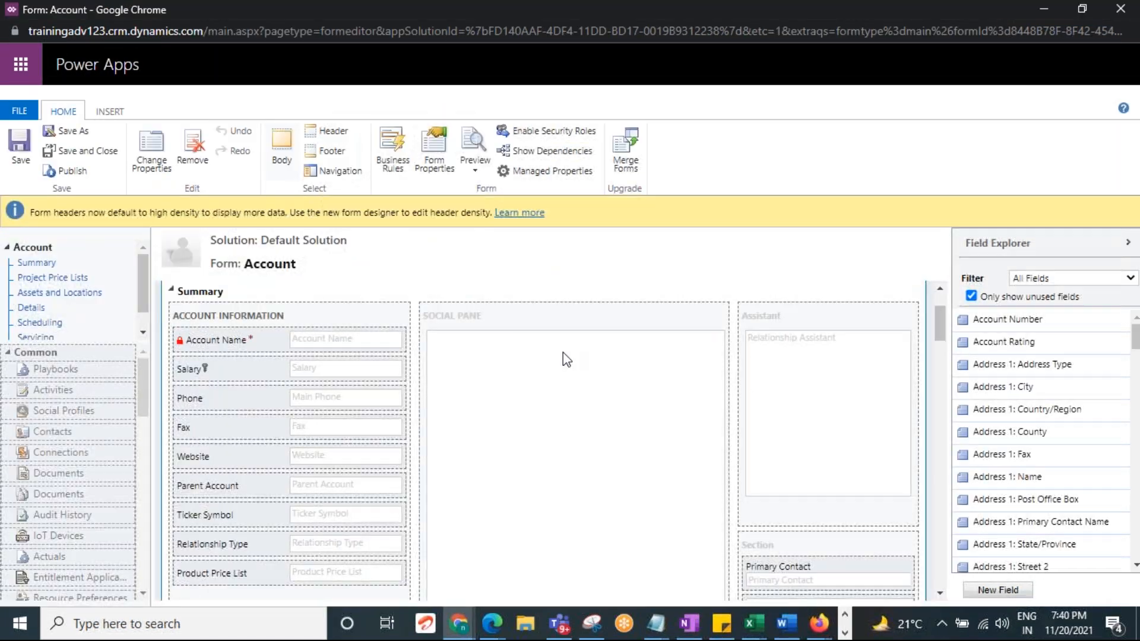
Step: Add the unused Branch field directly below Account Name in the Account Information section
scroll(1080, 406, down, 10)
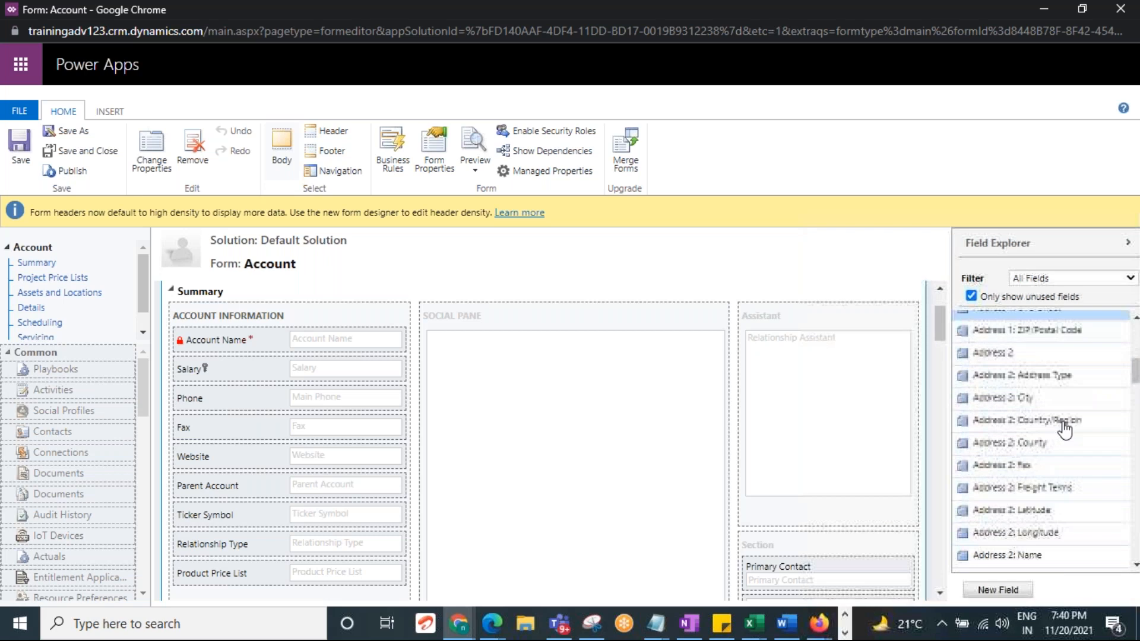
scroll(1065, 433, down, 4)
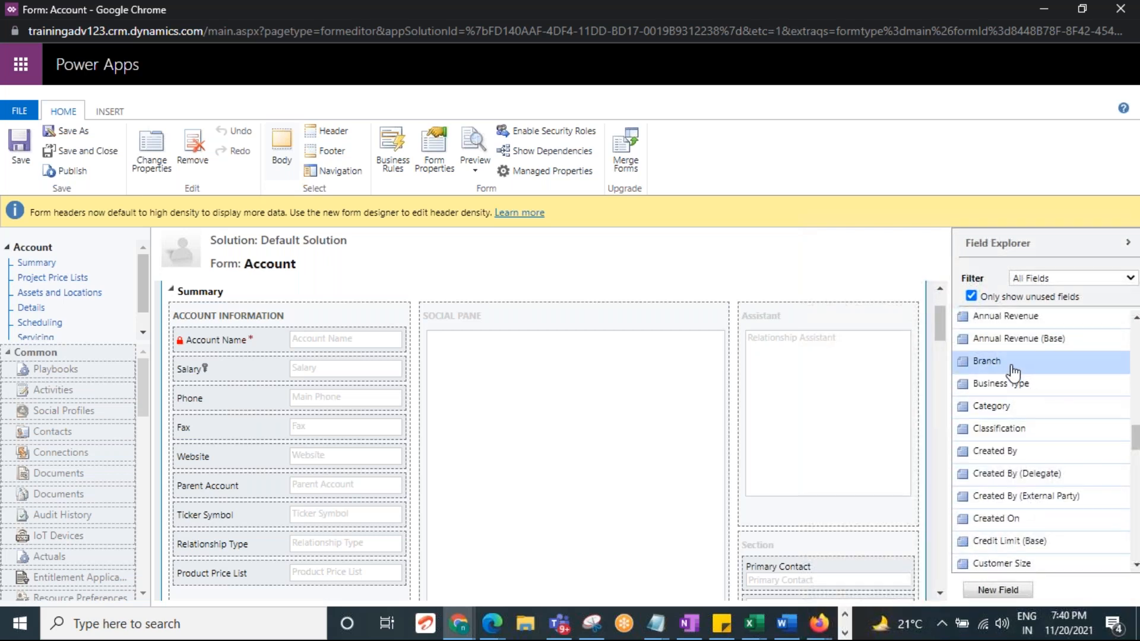
click(1009, 362)
mouse_move(994, 364)
mouse_down()
mouse_move(390, 378)
mouse_move(233, 363)
mouse_move(256, 372)
mouse_up()
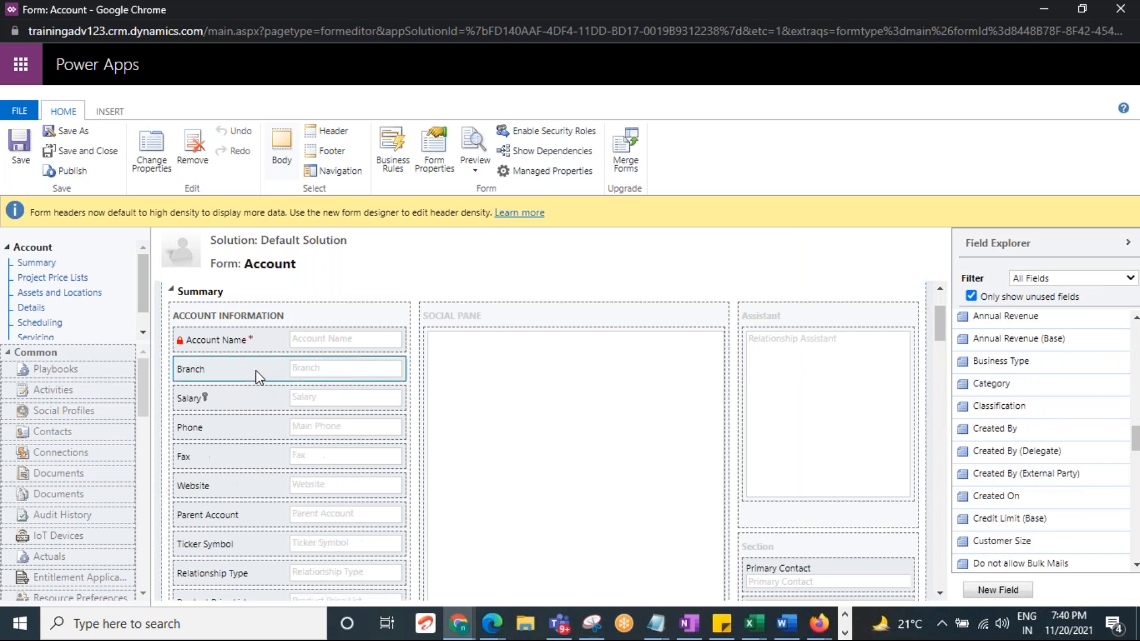
Step: Save the Account form and publish it, waiting out the unresponsive page and restoring the editor to a smaller window
click(20, 149)
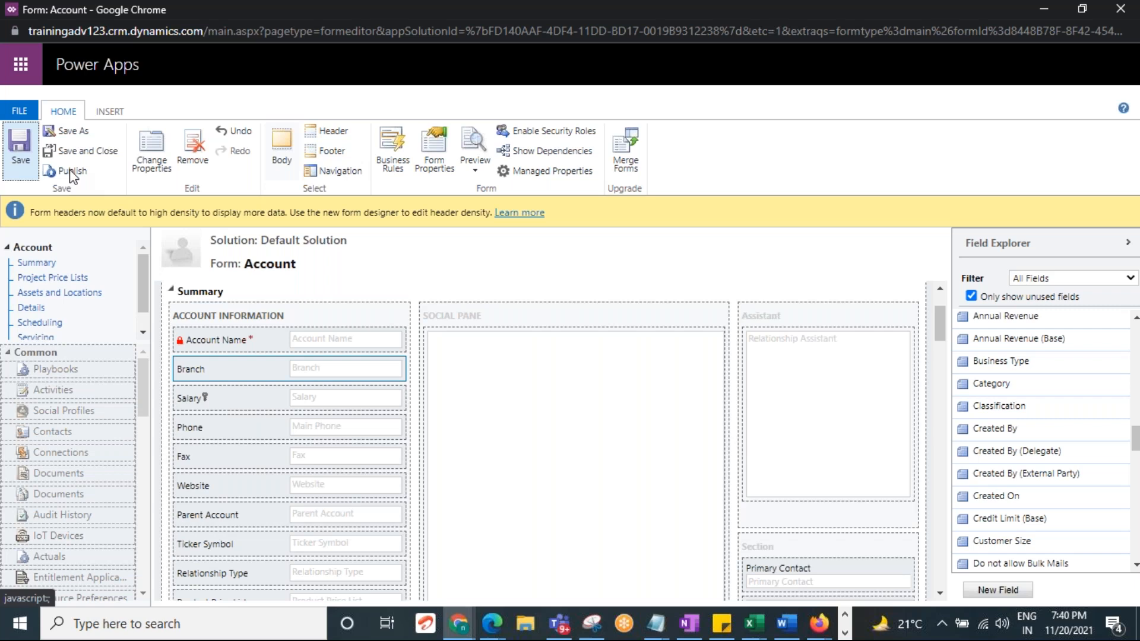
double_click(237, 6)
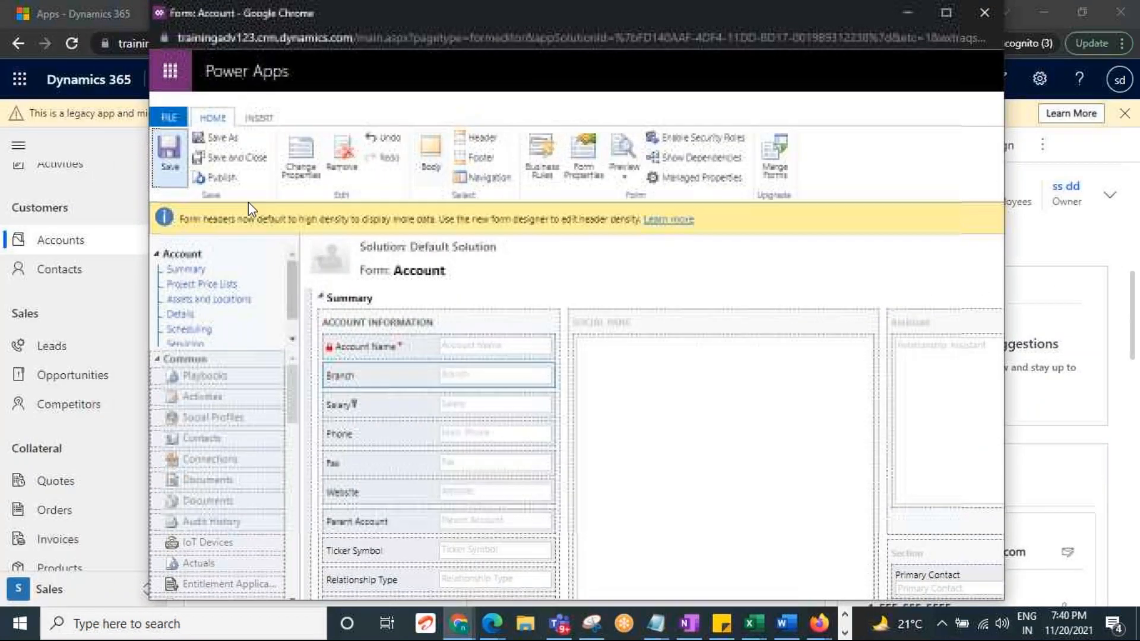
click(222, 178)
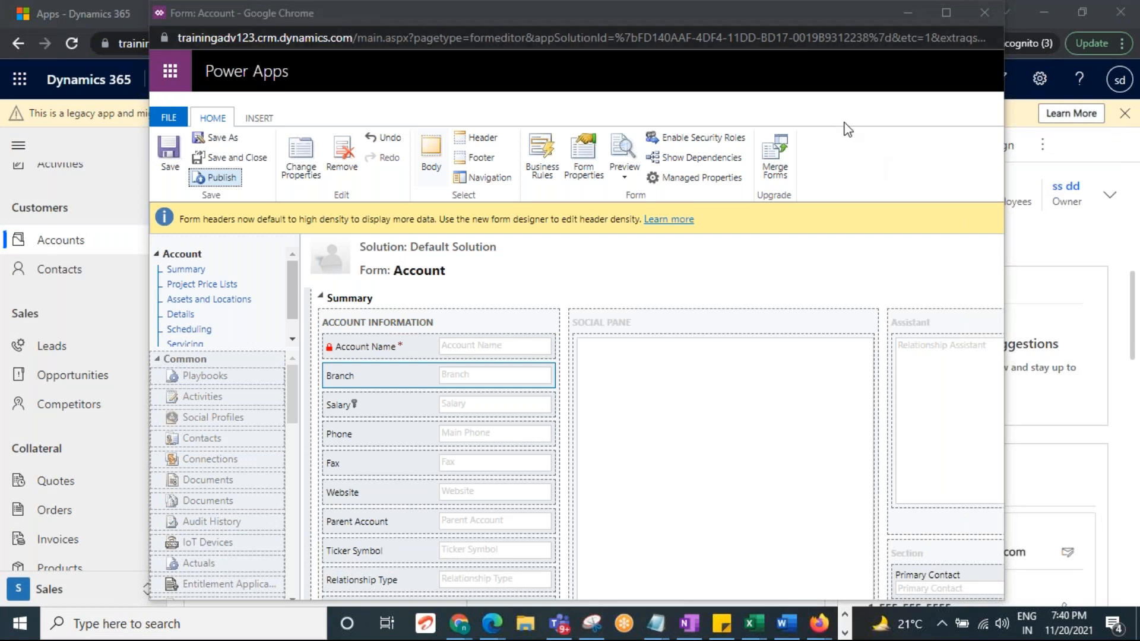
click(221, 177)
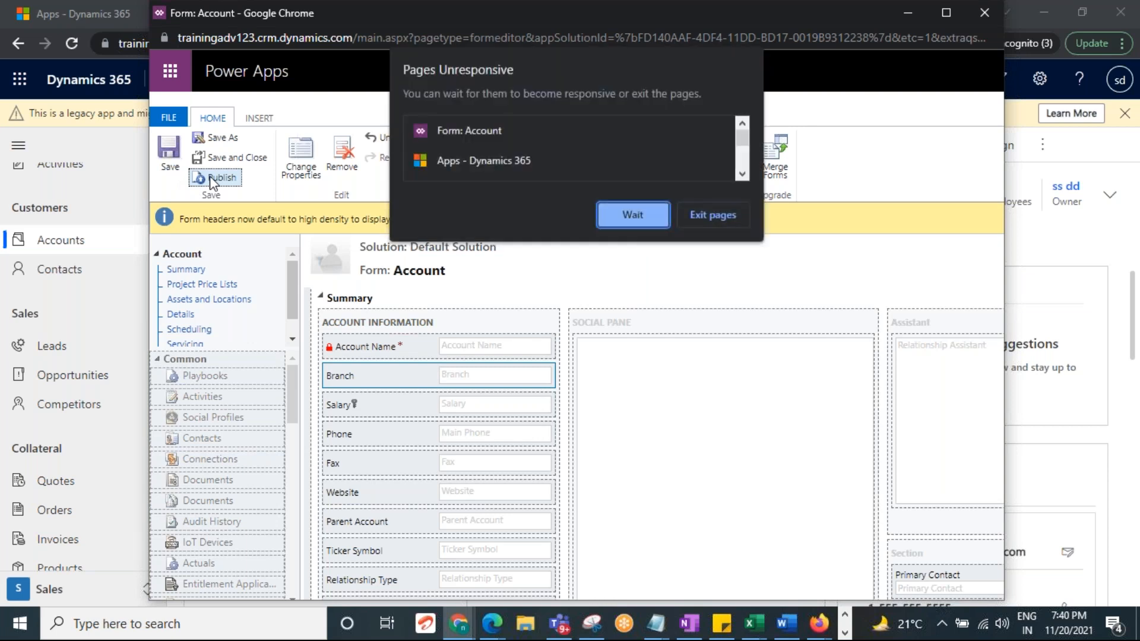
click(644, 214)
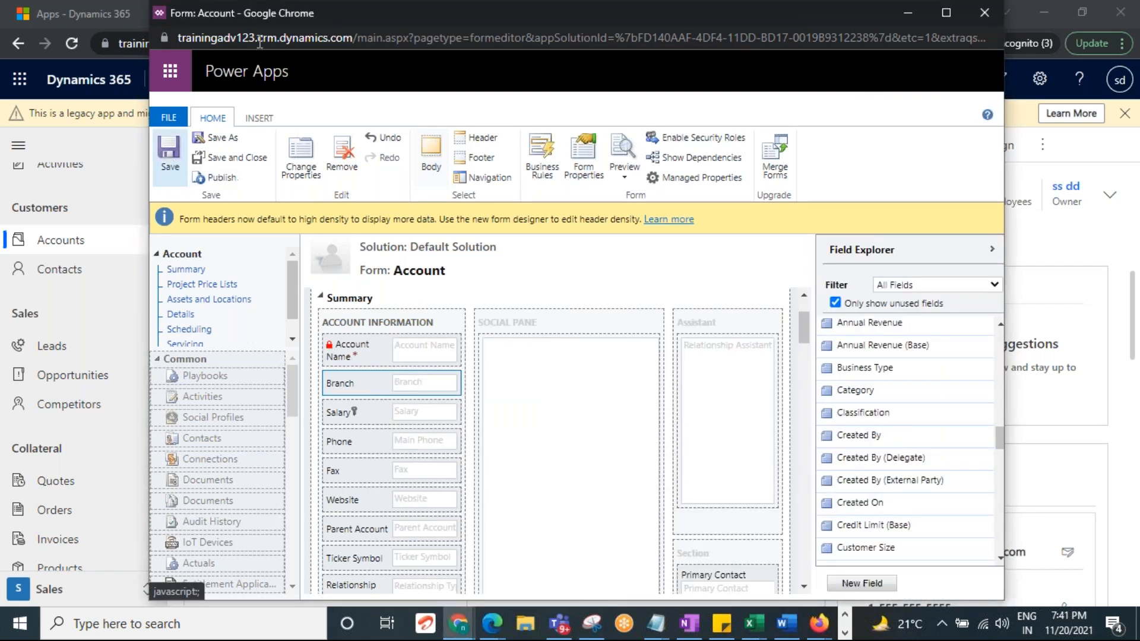
drag(233, 14, 213, 113)
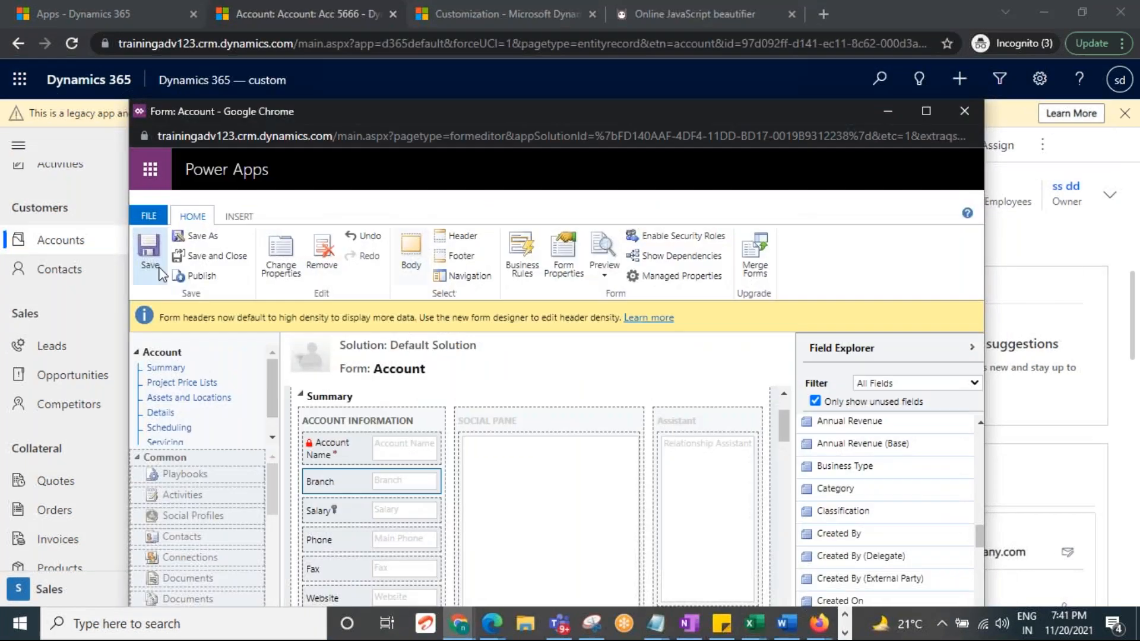
click(199, 279)
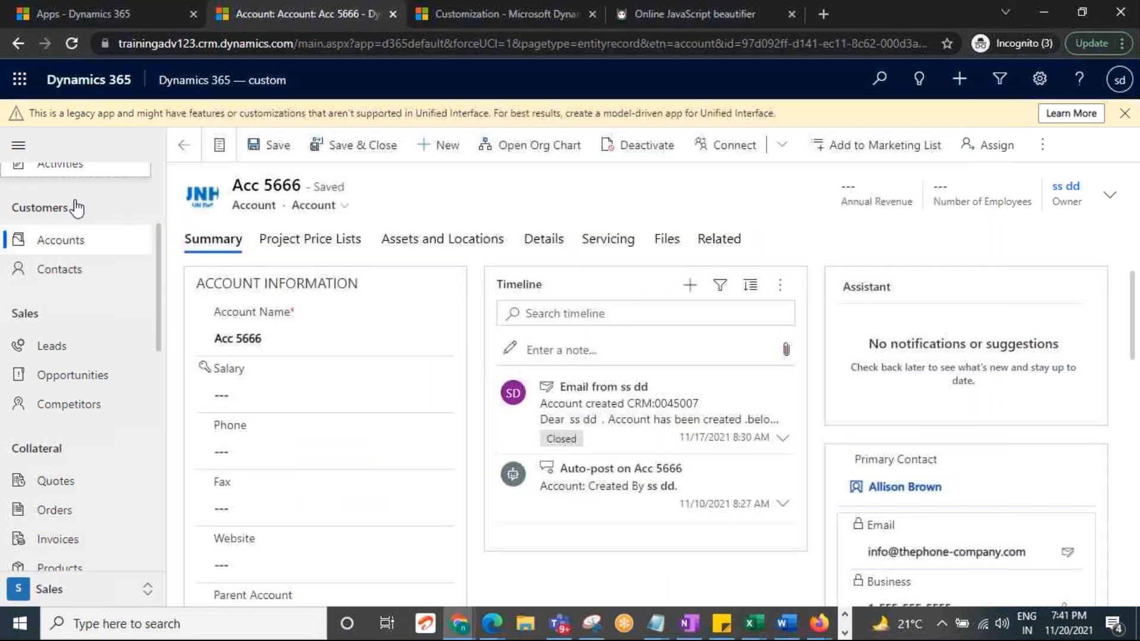
Step: Request the Accounts list in the sales app and check the publishing progress in the form editor
click(36, 244)
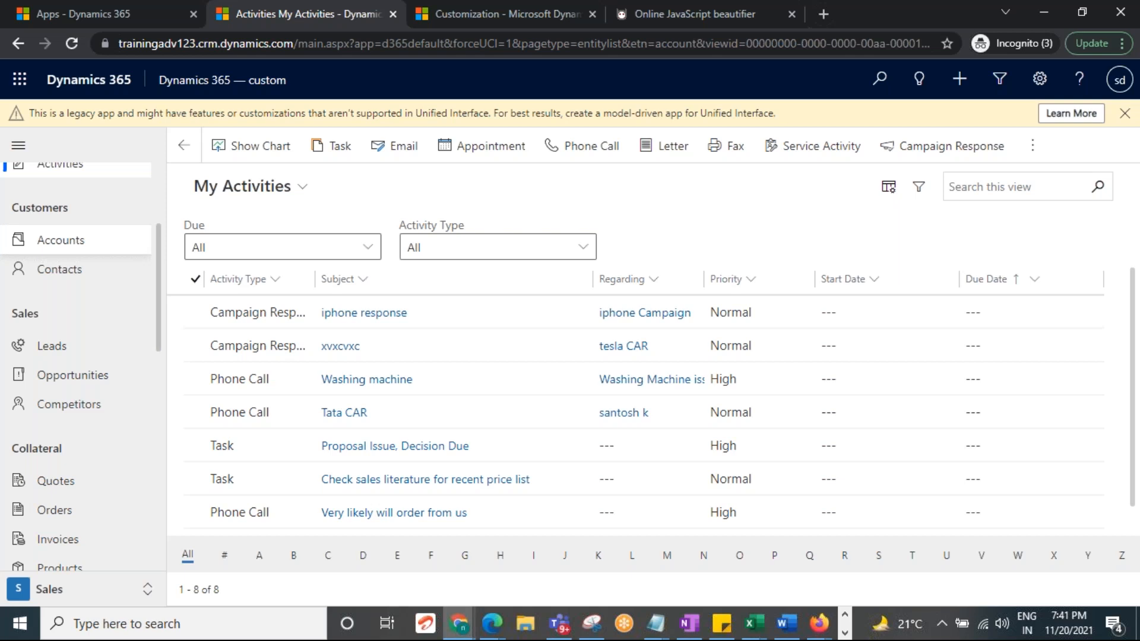
click(459, 623)
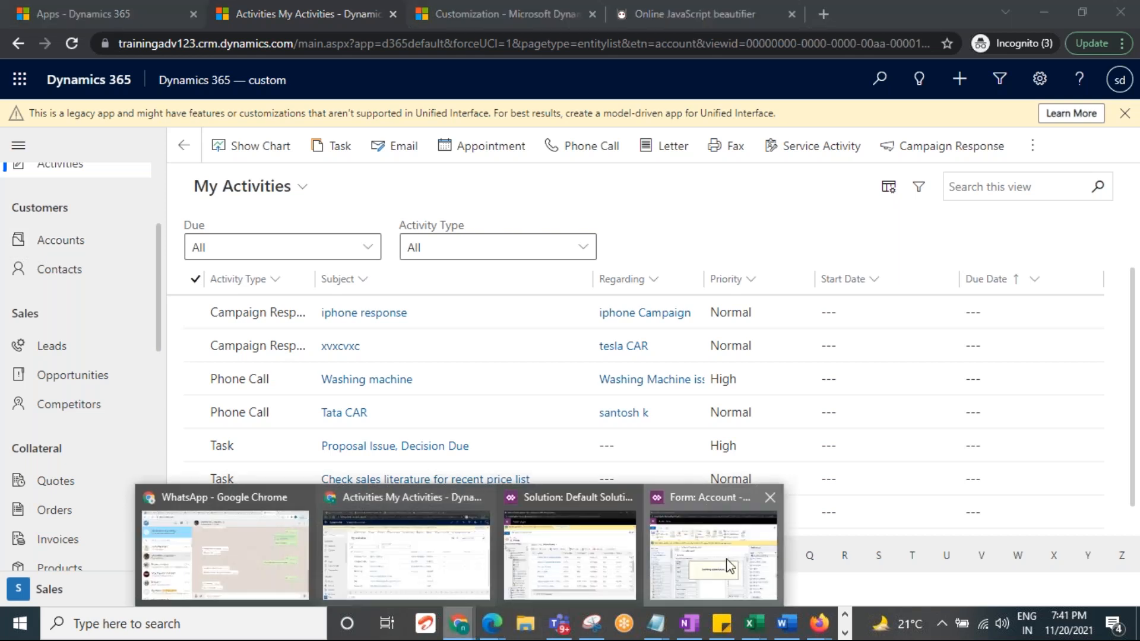
click(719, 570)
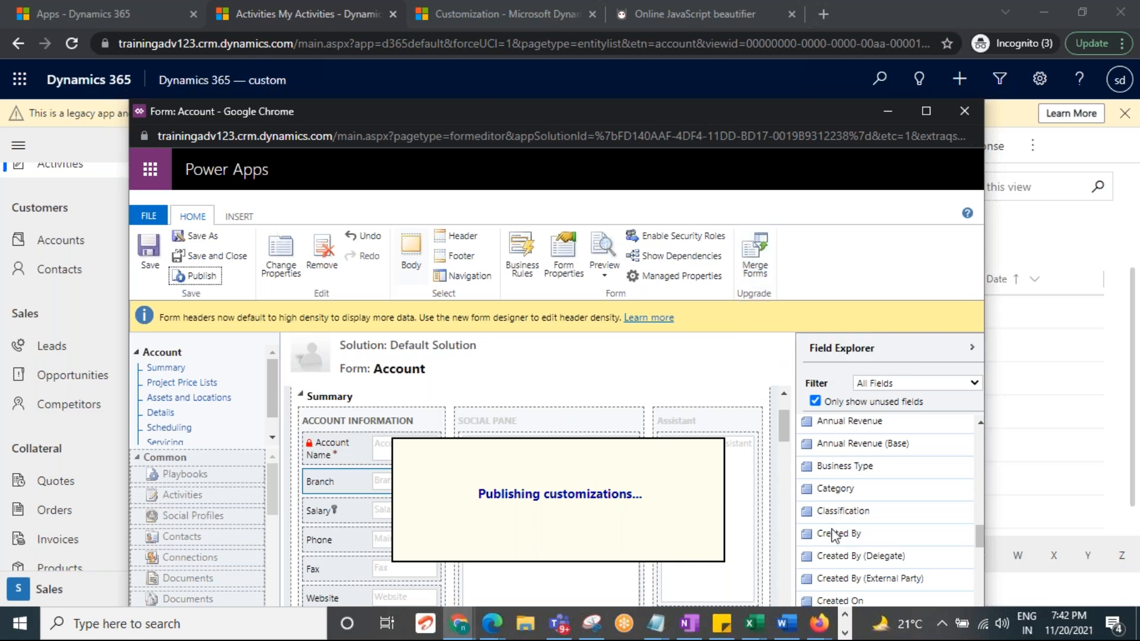
click(265, 6)
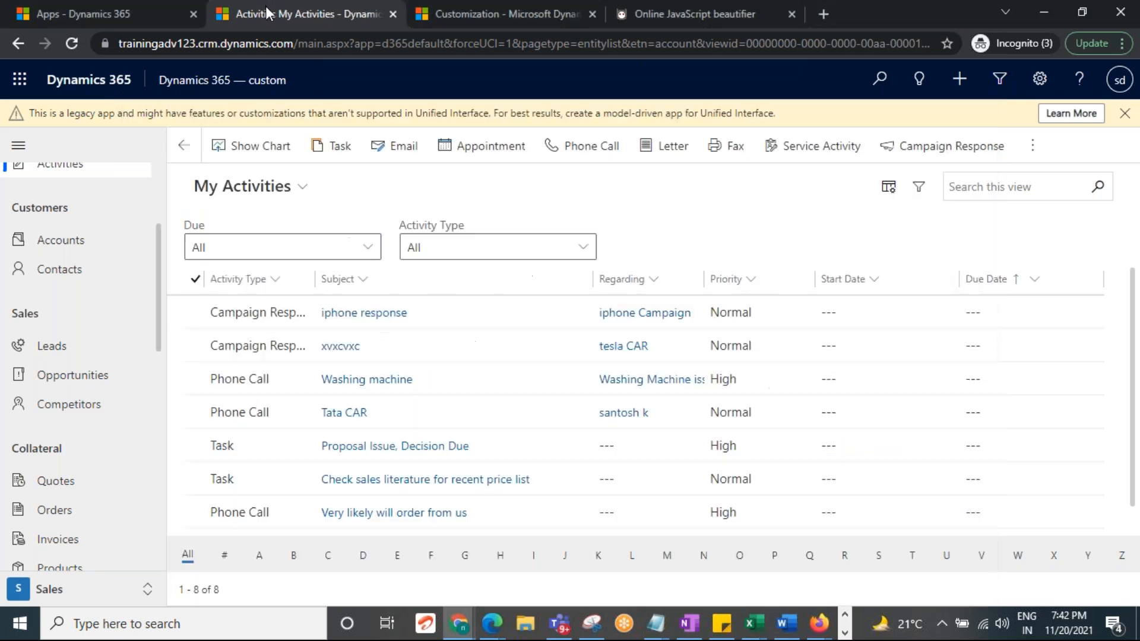
Step: Open the Accounts list, reload the page, and open the Acc 5666 record
scroll(77, 415, up, 3)
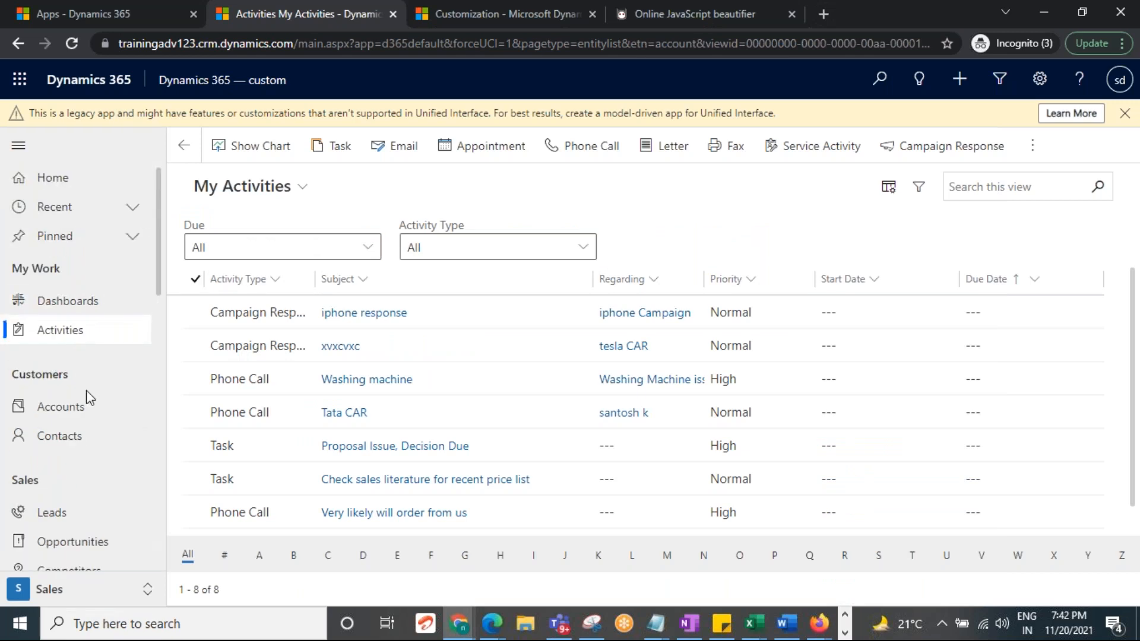
click(75, 423)
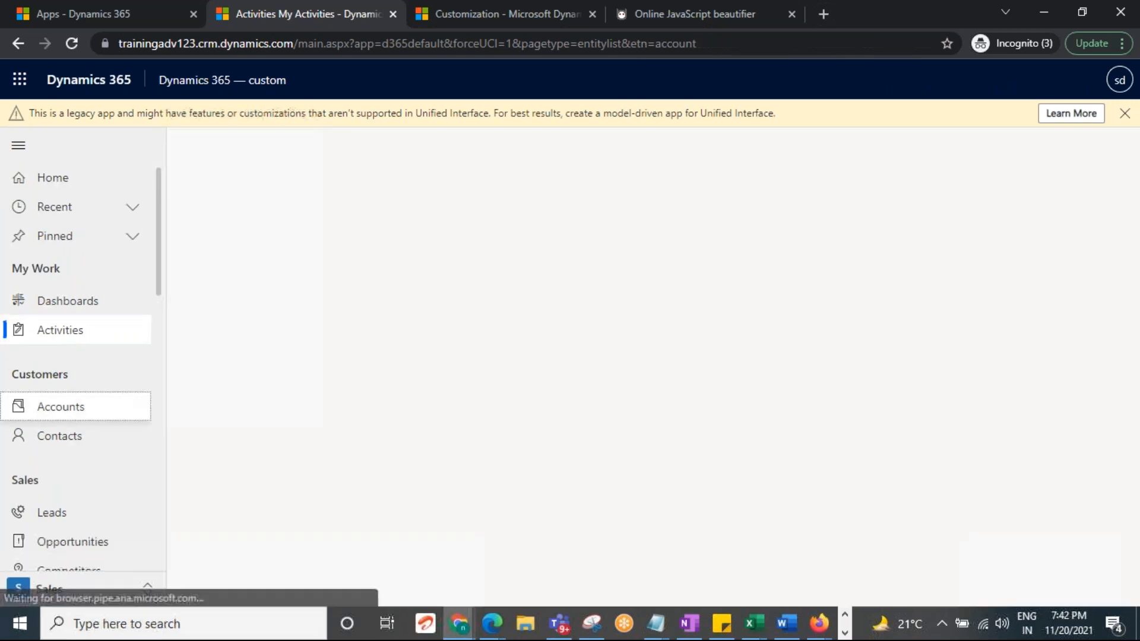
click(71, 44)
mouse_move(459, 623)
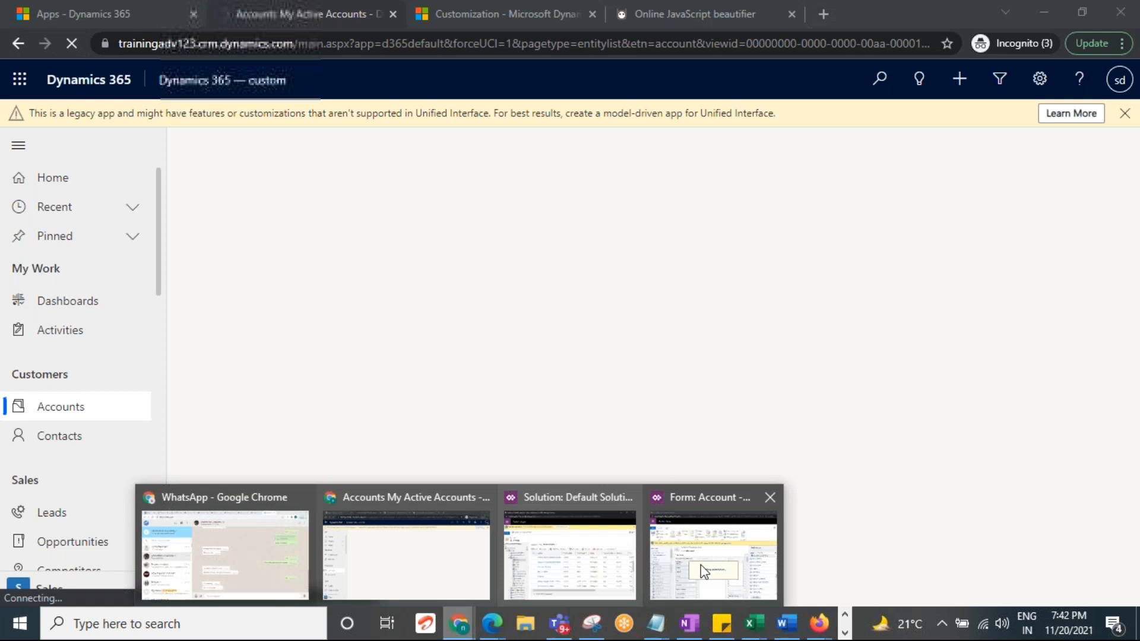
click(715, 564)
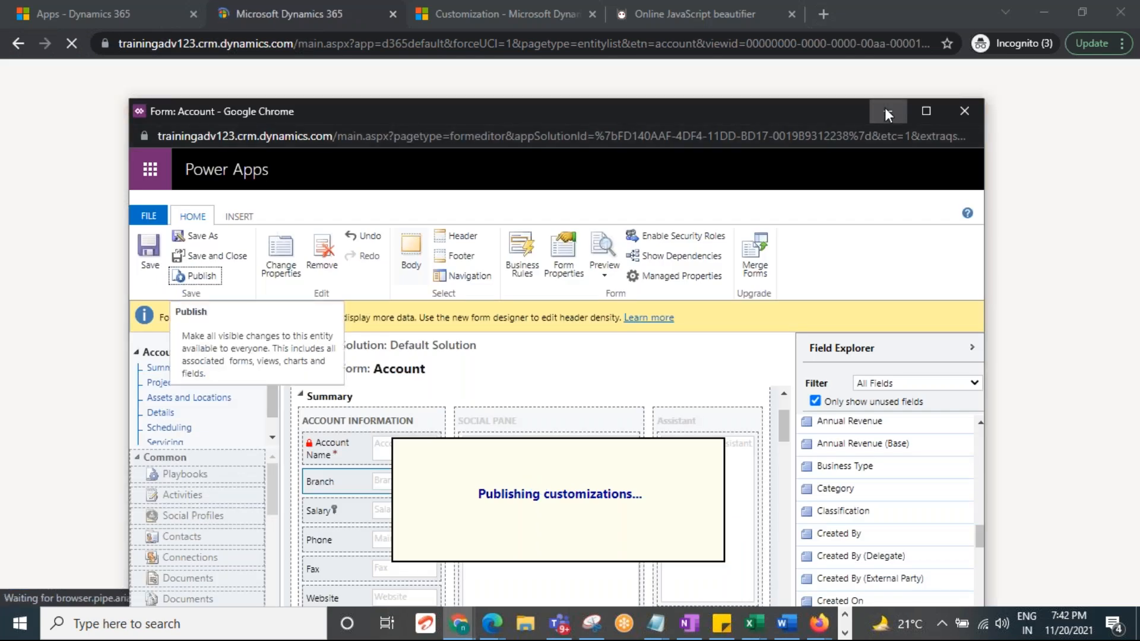
click(887, 111)
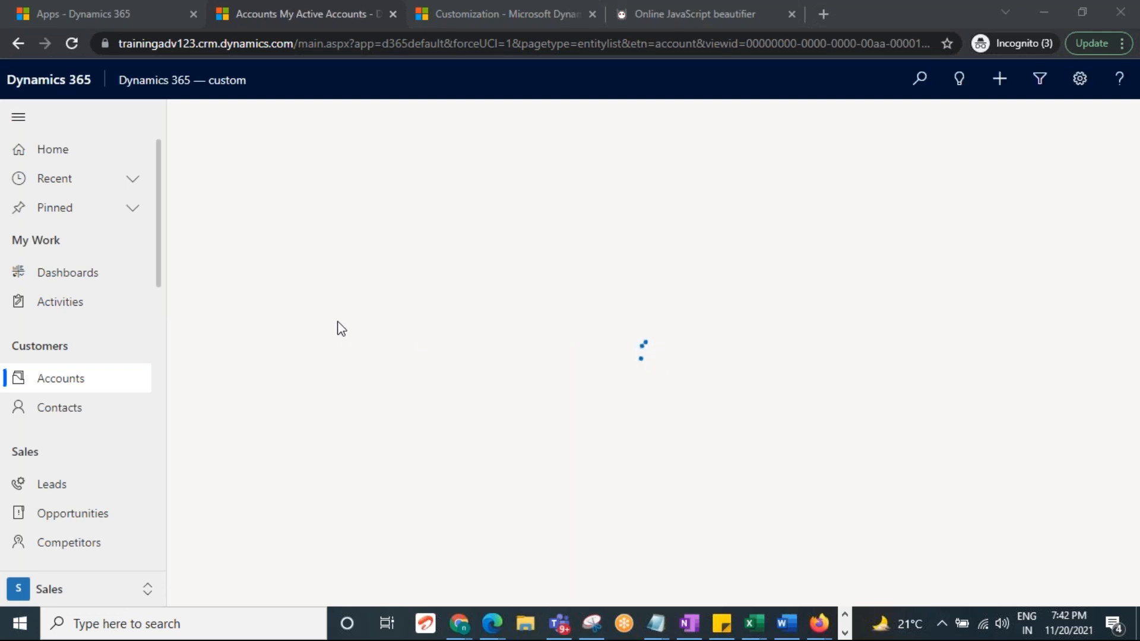
double_click(397, 236)
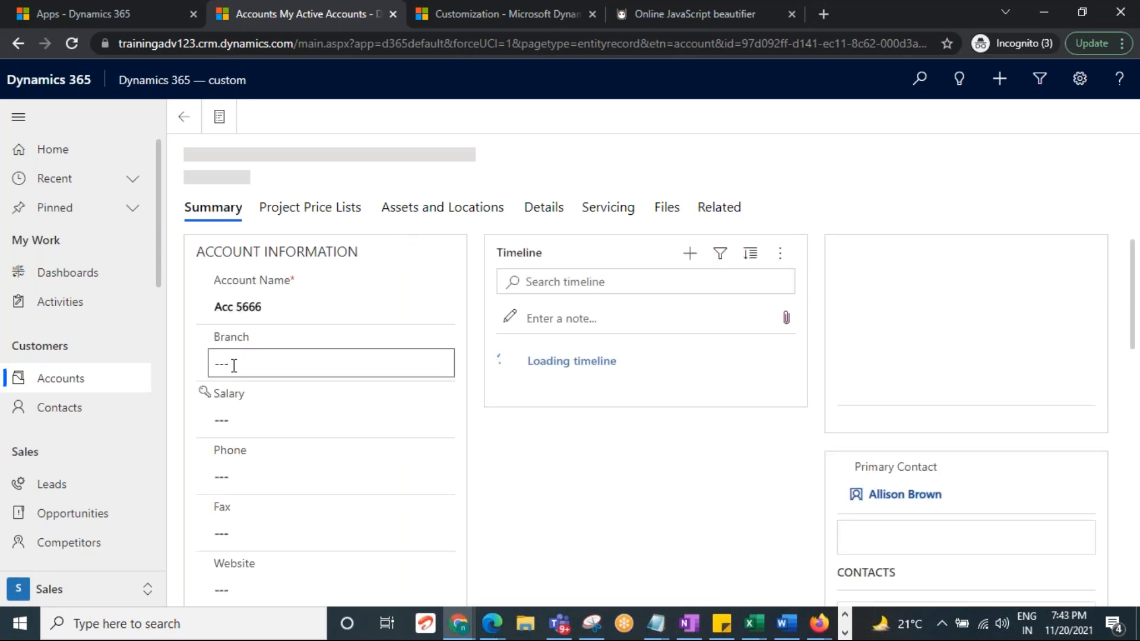
Step: Set the Branch of Acc 5666 to Hyderabad and save the record
click(243, 362)
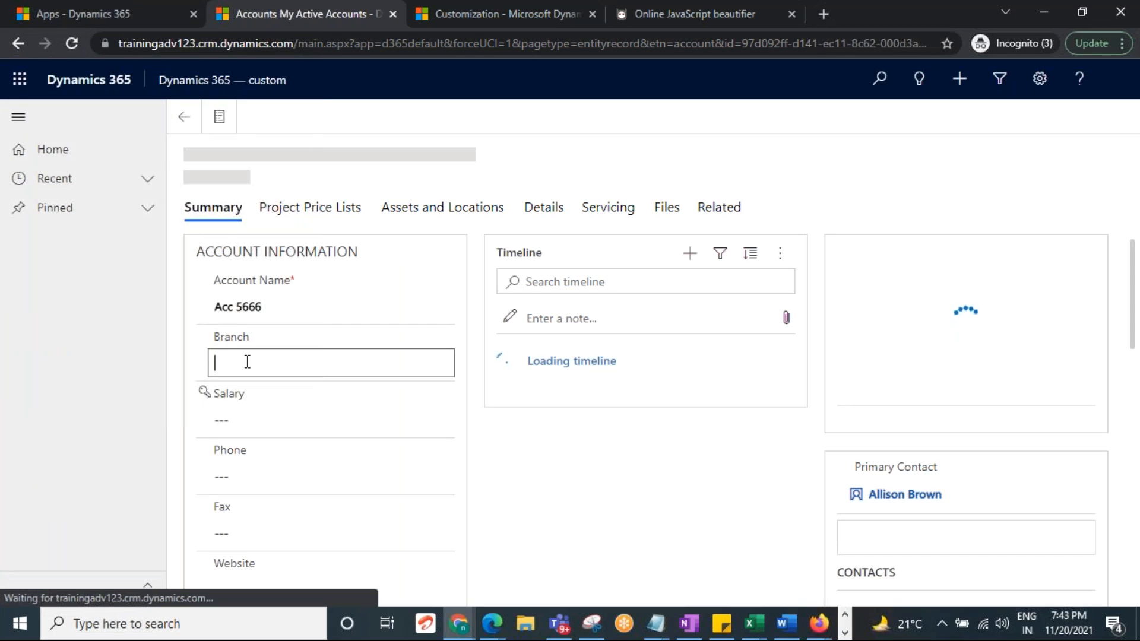
text(Hyderabad)
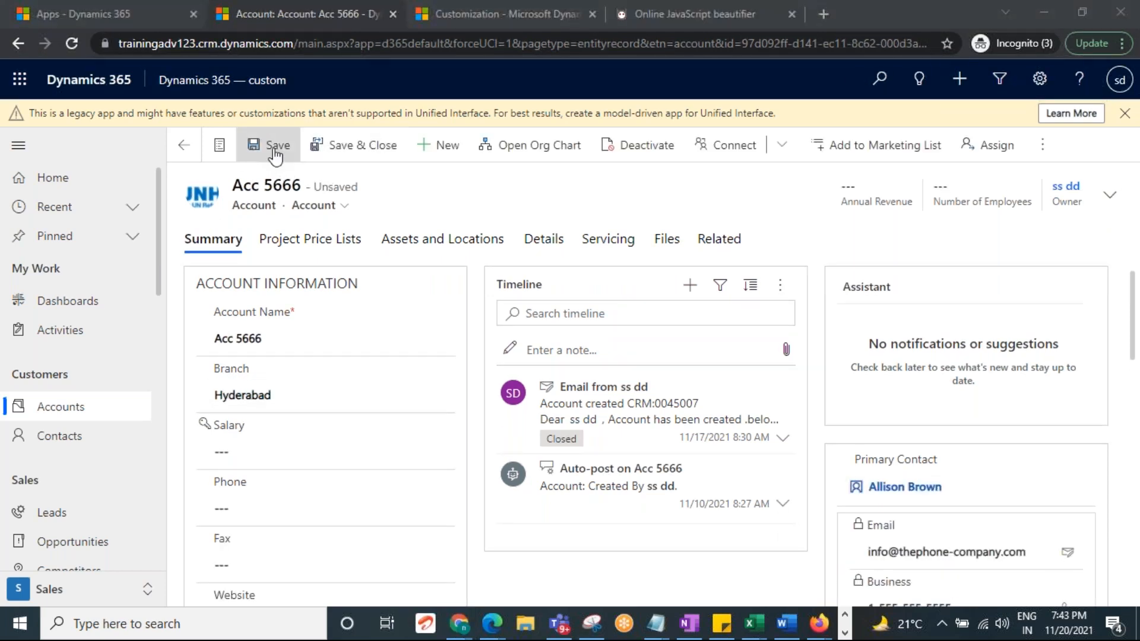
click(860, 321)
key(ctrl+s)
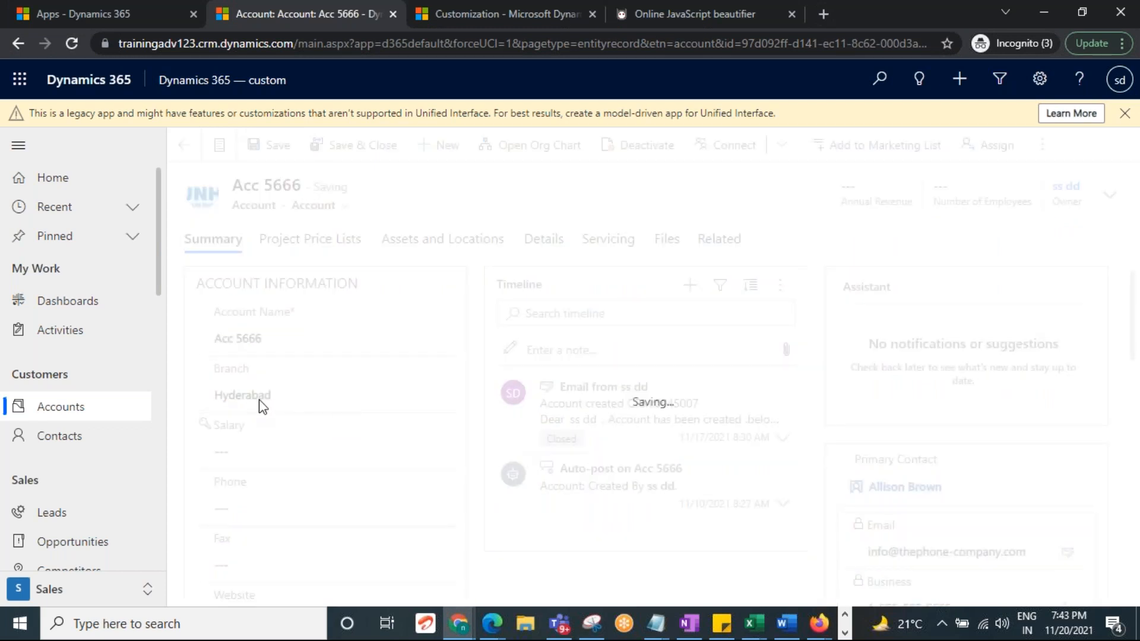
Step: List the entities in the Default Solution and check the publishing progress in the Account form editor
click(459, 624)
click(588, 576)
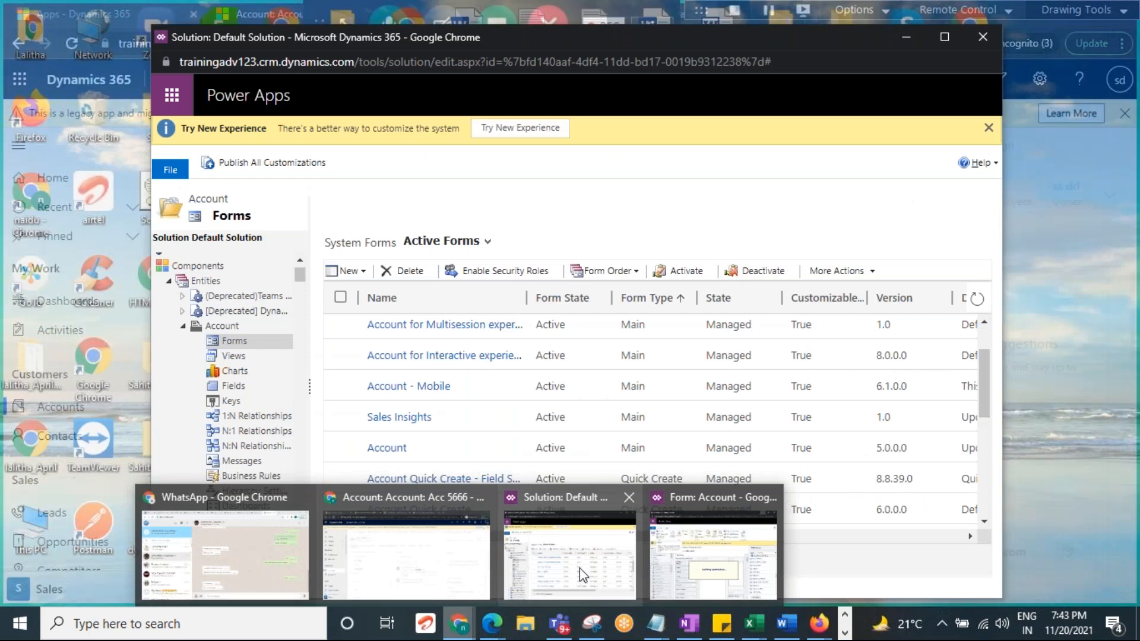
click(208, 283)
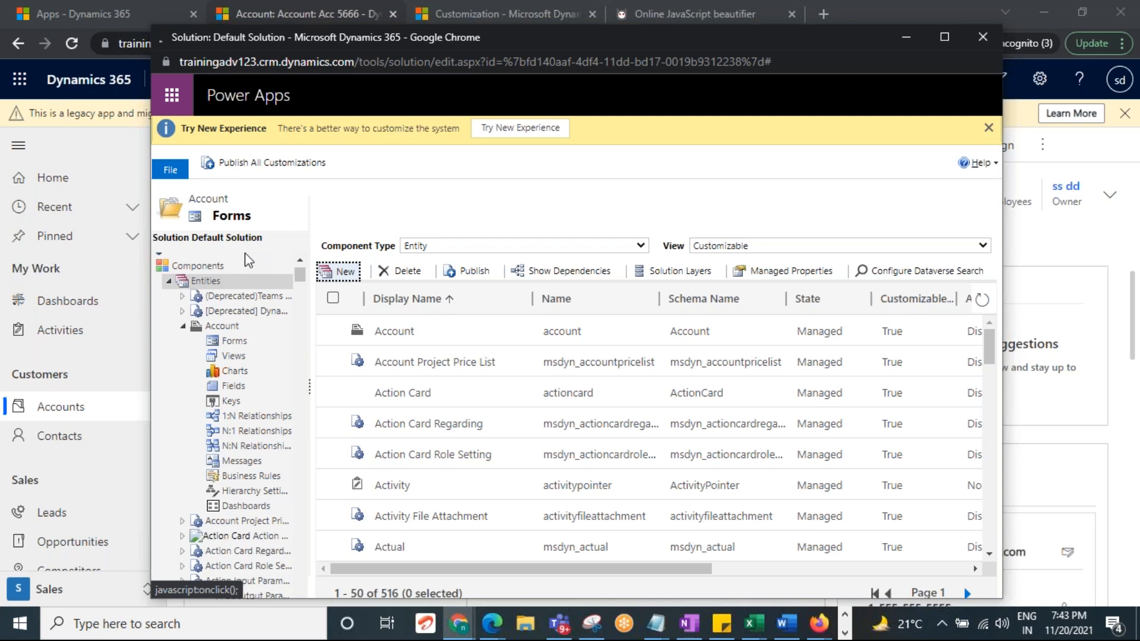
click(92, 143)
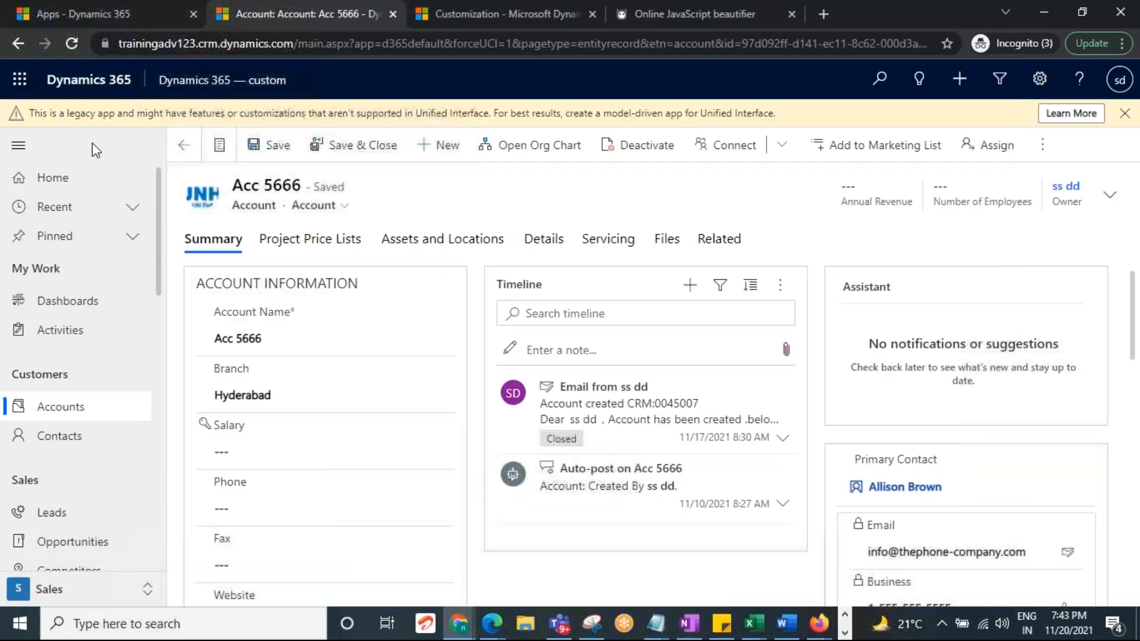
click(458, 623)
click(692, 569)
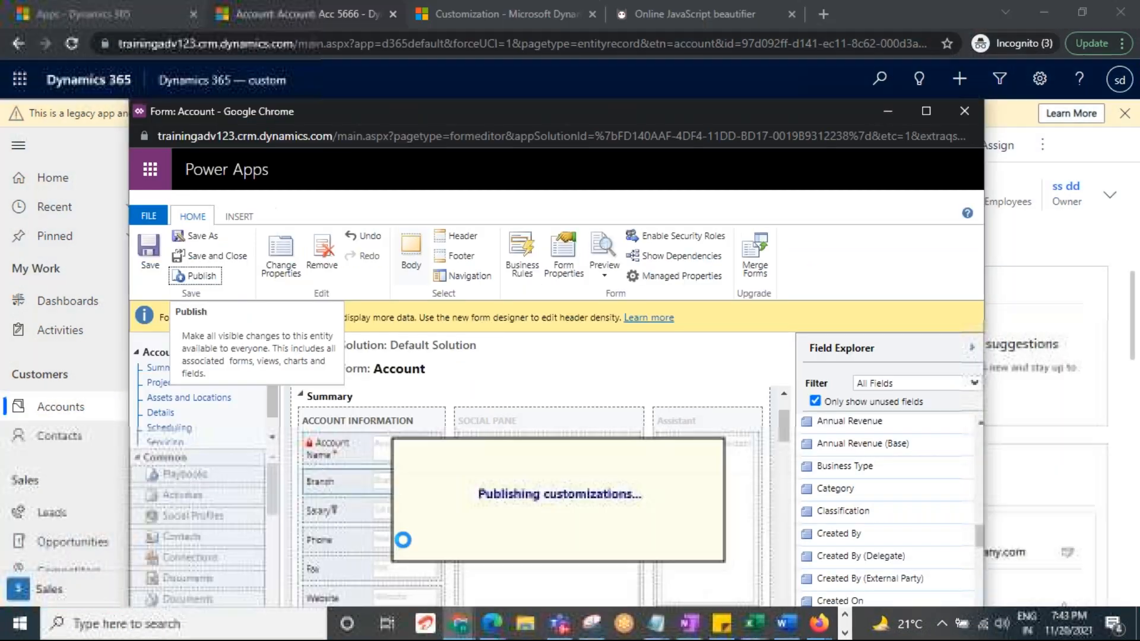
Step: Show all components of the Default Solution and review the component types that can be created
click(459, 623)
click(564, 567)
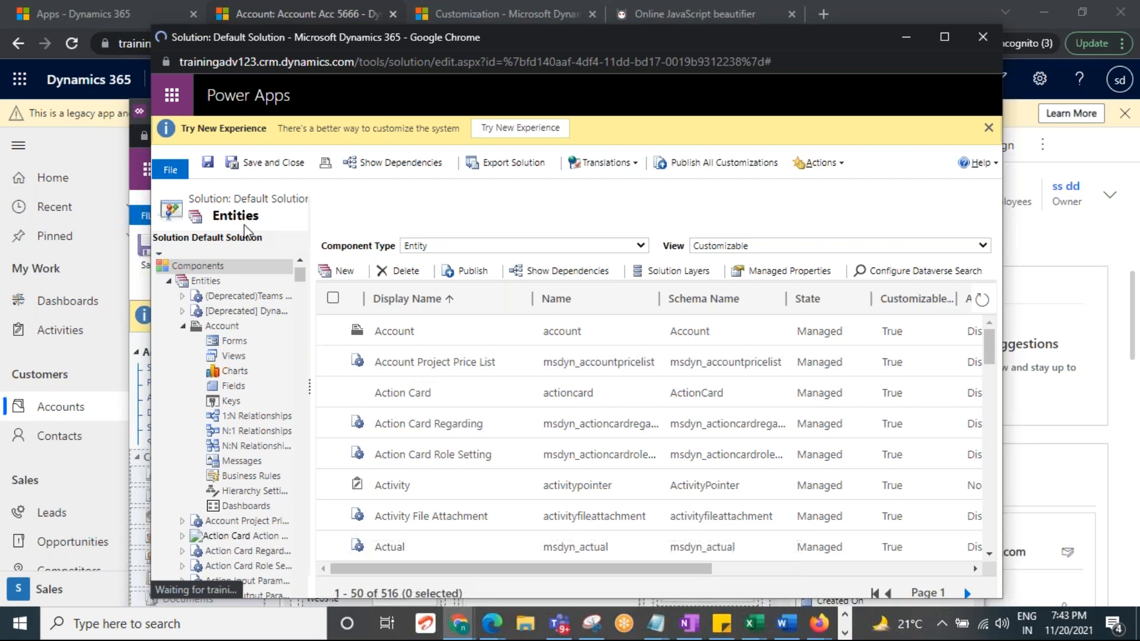
click(335, 271)
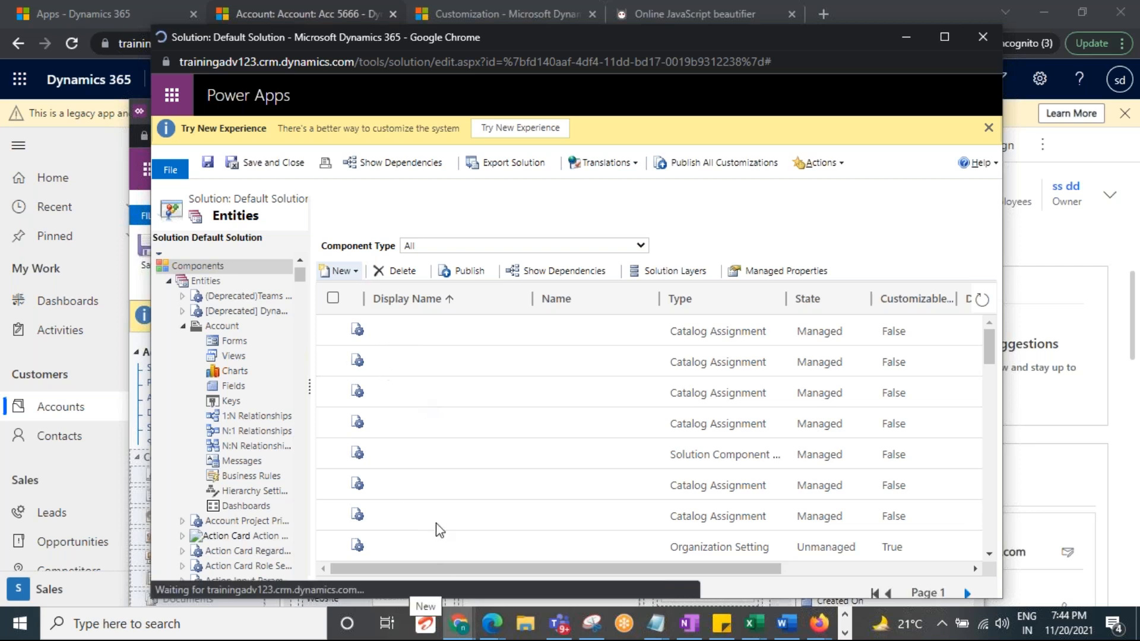
click(355, 273)
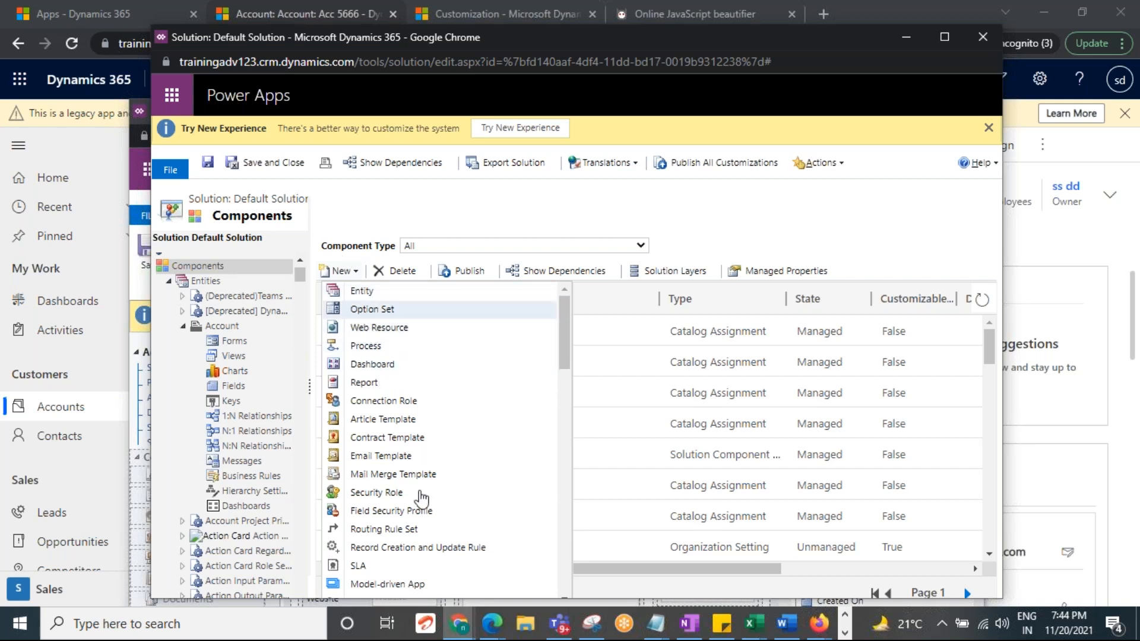
scroll(422, 510, down, 10)
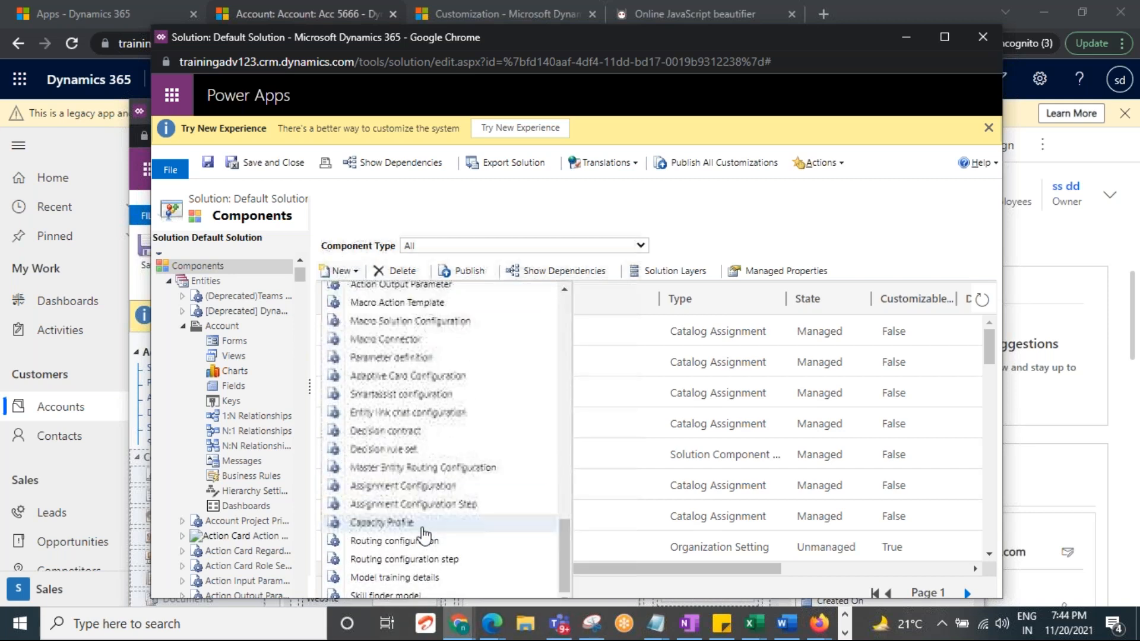
scroll(423, 536, up, 10)
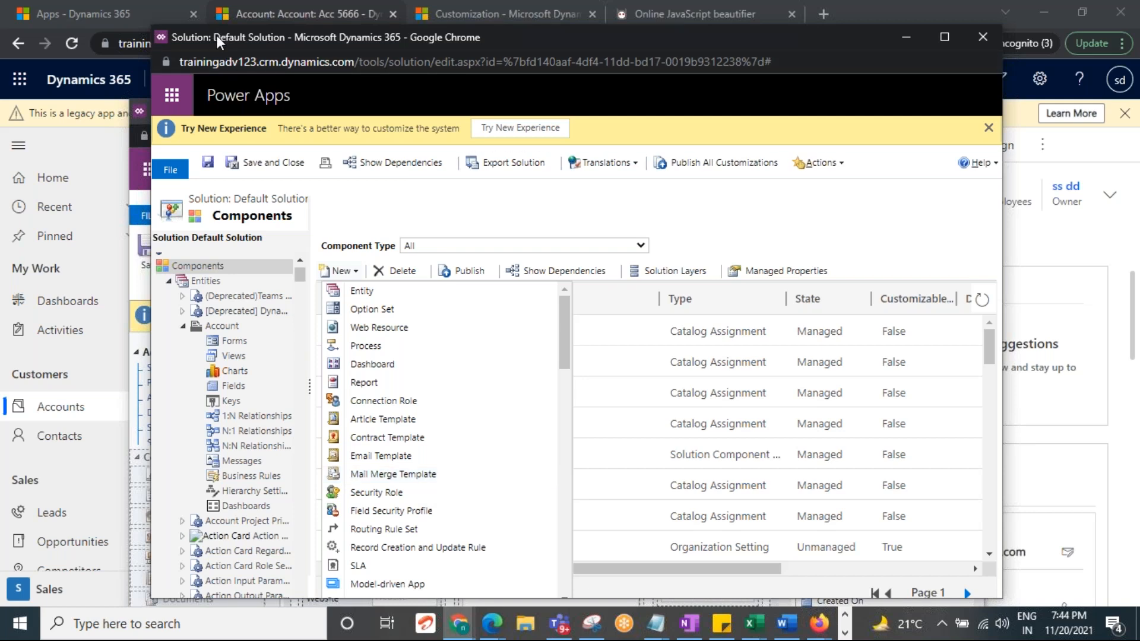
Step: Close the Default Solution window and bring the Acc 5666 record back to the front
drag(216, 35, 193, 243)
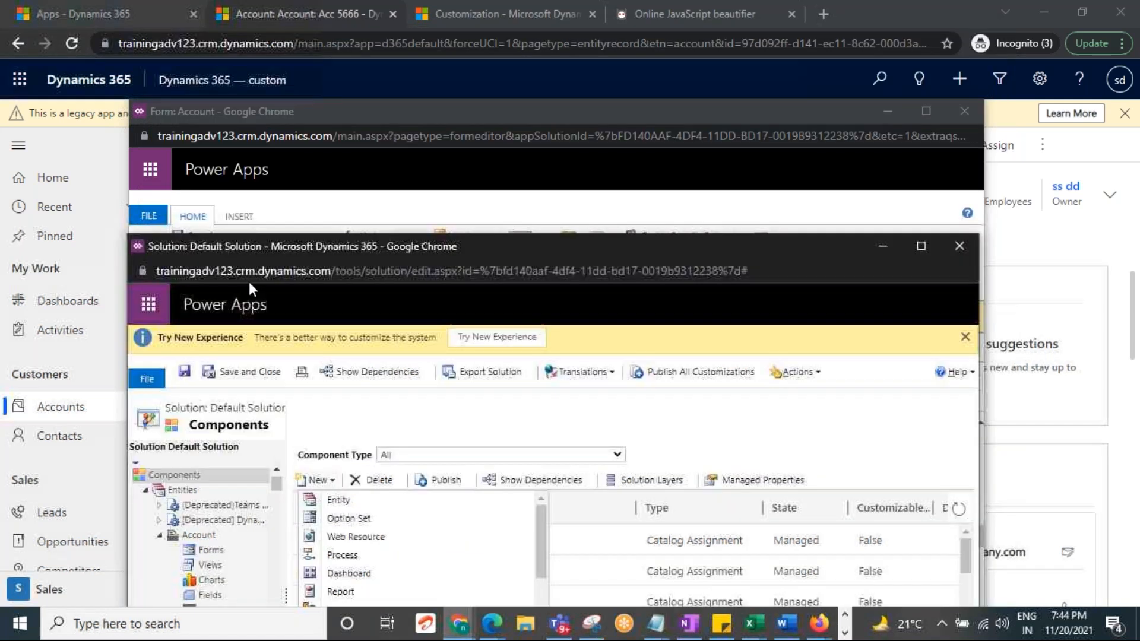
click(960, 245)
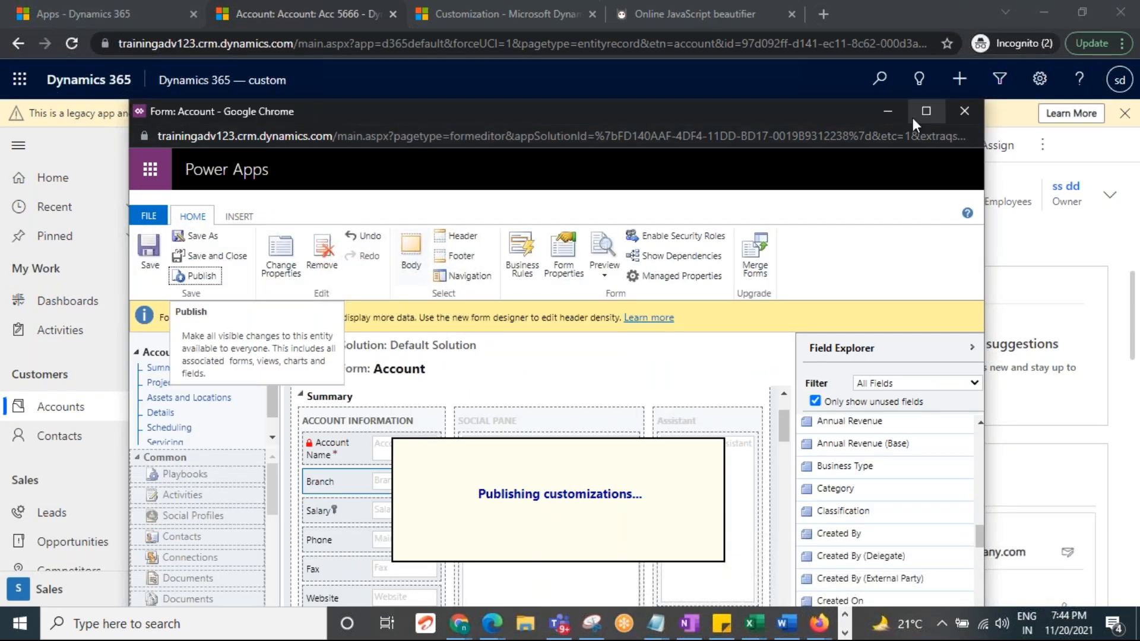
click(959, 81)
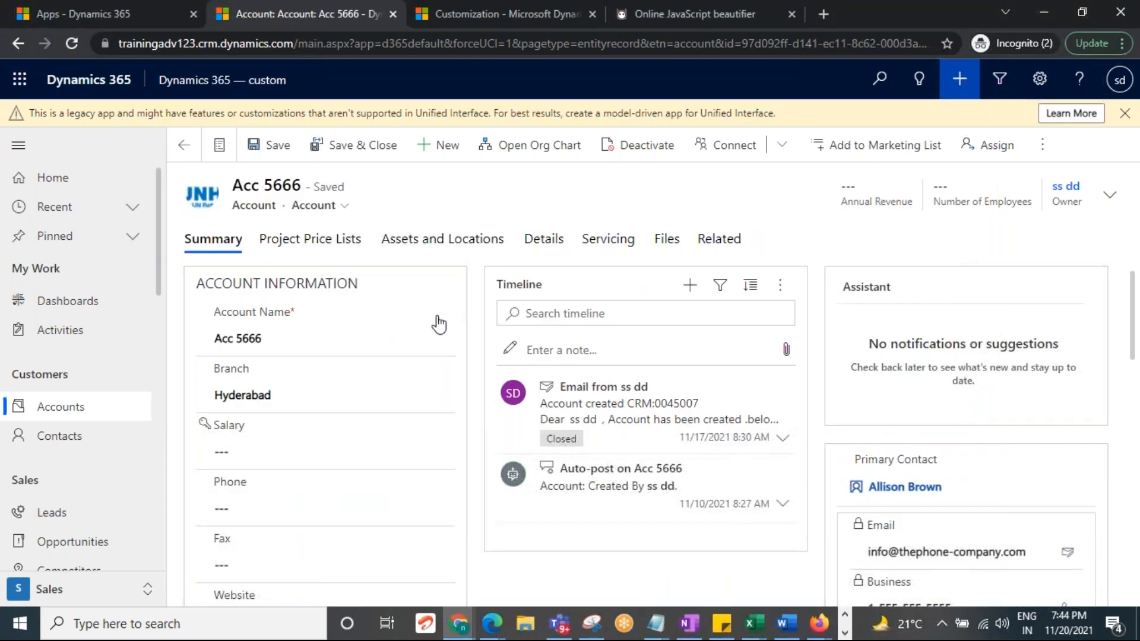
right_click(350, 27)
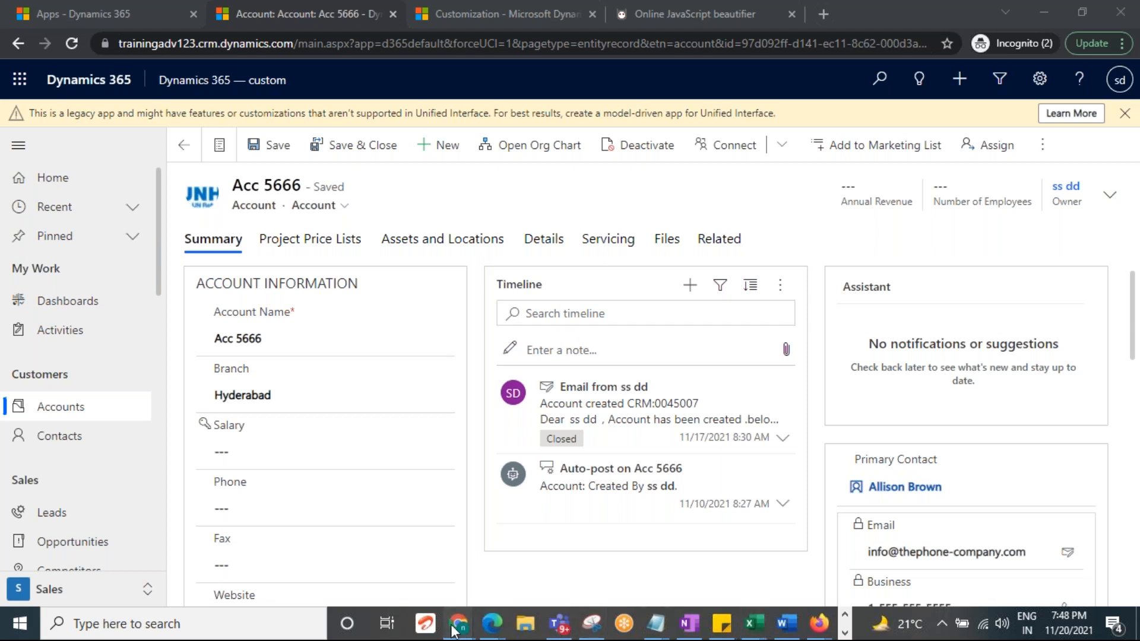
Step: Check whether the Account form has finished publishing, and return to the Acc 5666 record
mouse_move(452, 628)
mouse_move(623, 569)
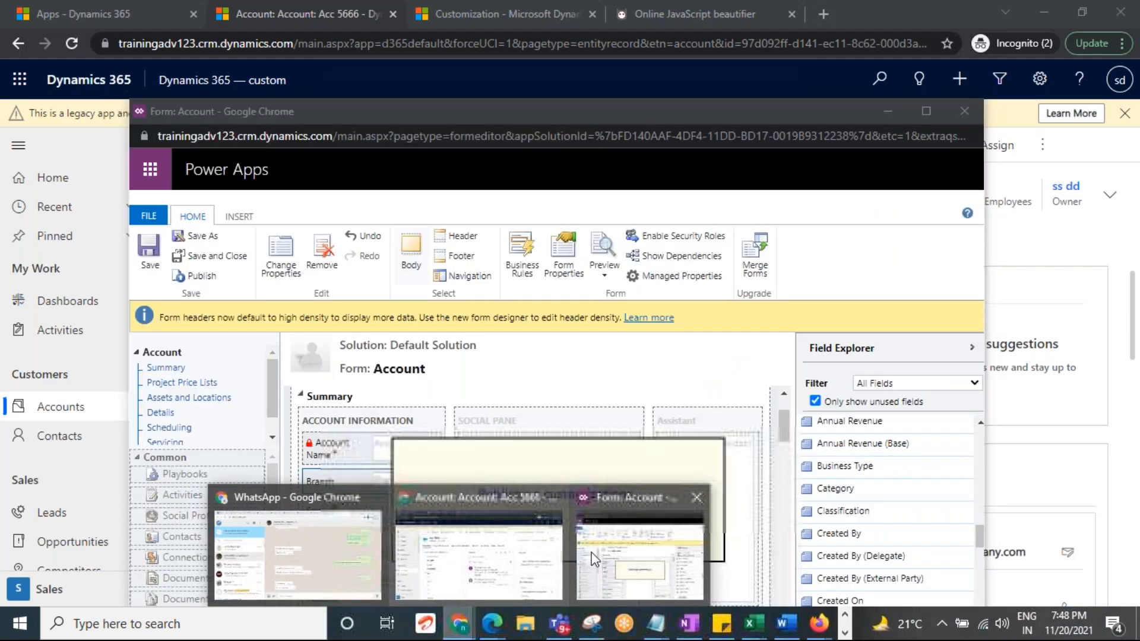
click(594, 558)
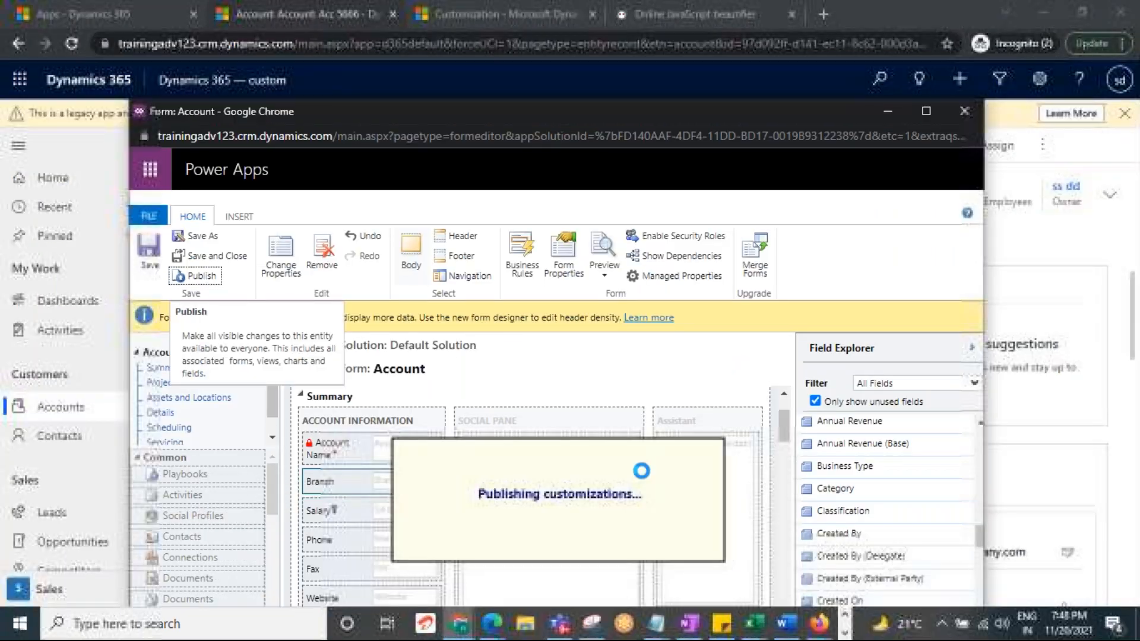
click(340, 66)
drag(333, 78, 303, 189)
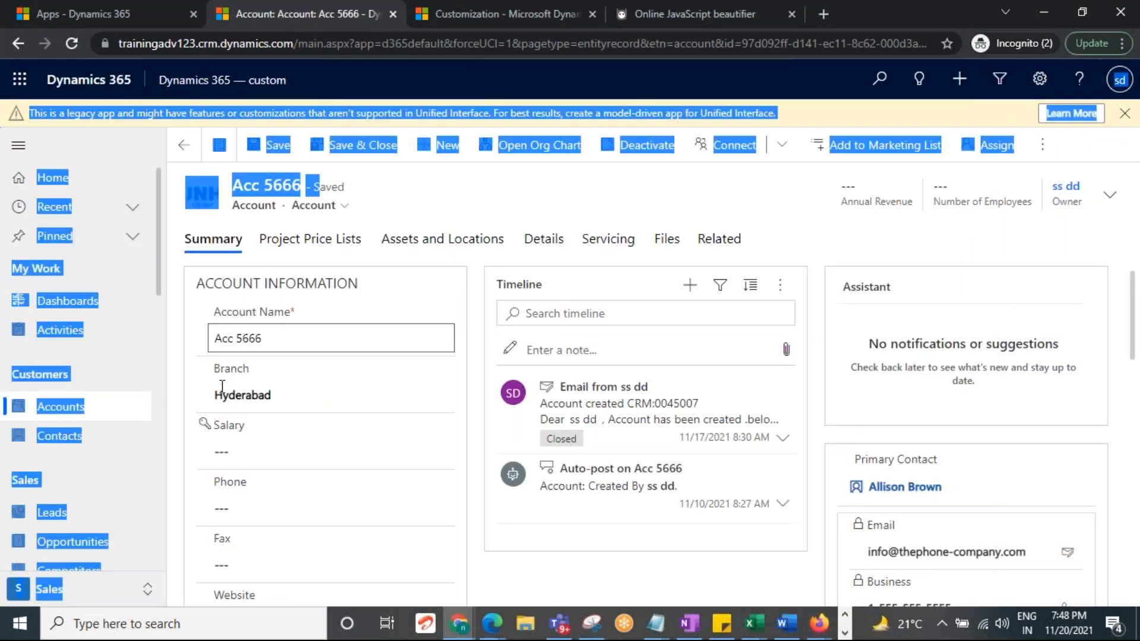
click(392, 213)
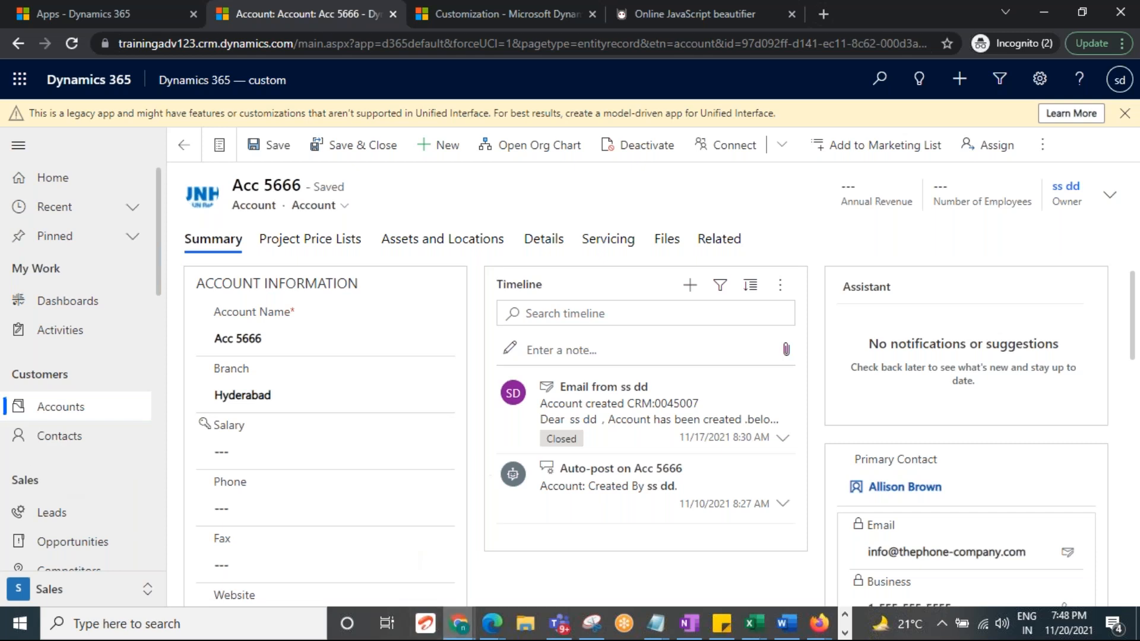
Step: Open Customize the System from the Customization settings page
click(497, 5)
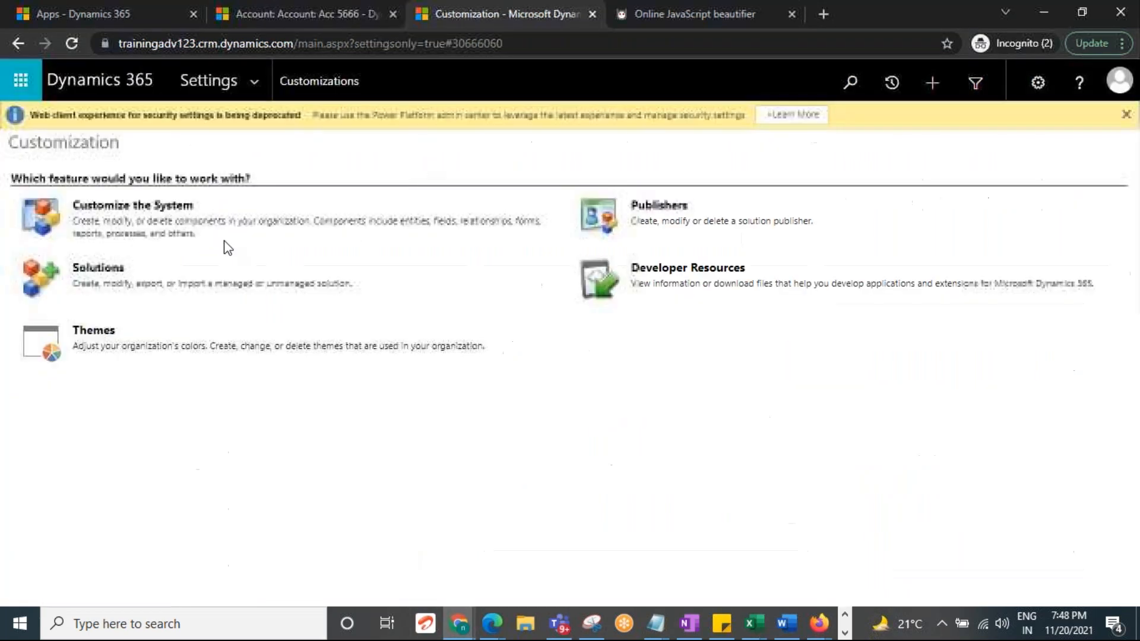
click(109, 219)
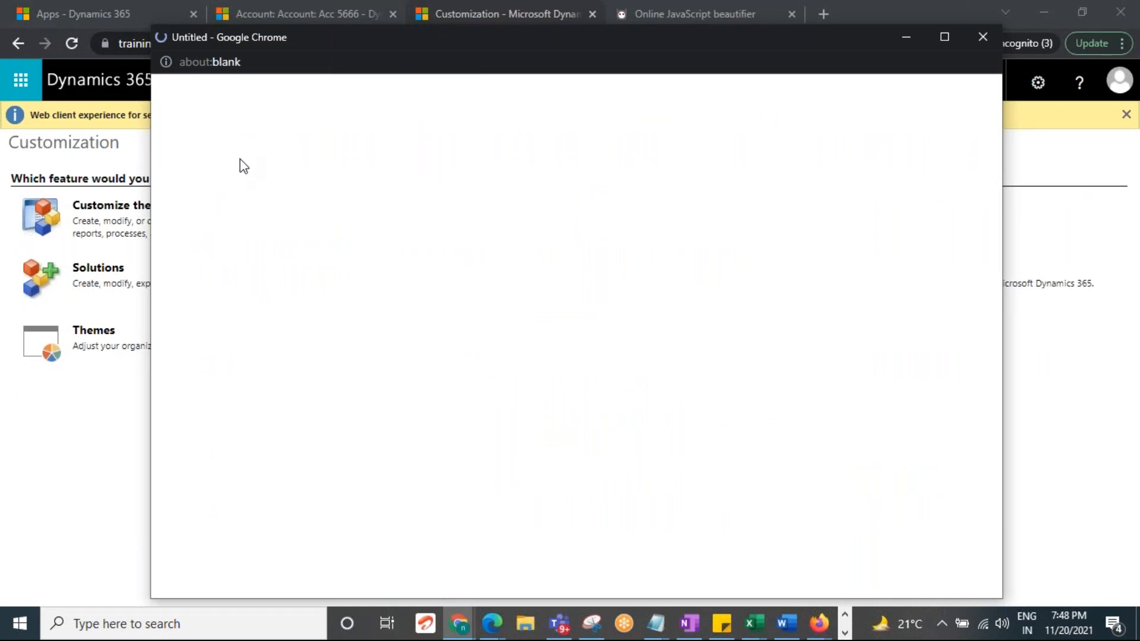
Step: Return to the Acc 5666 record and open the Accounts list in the sales app
click(310, 3)
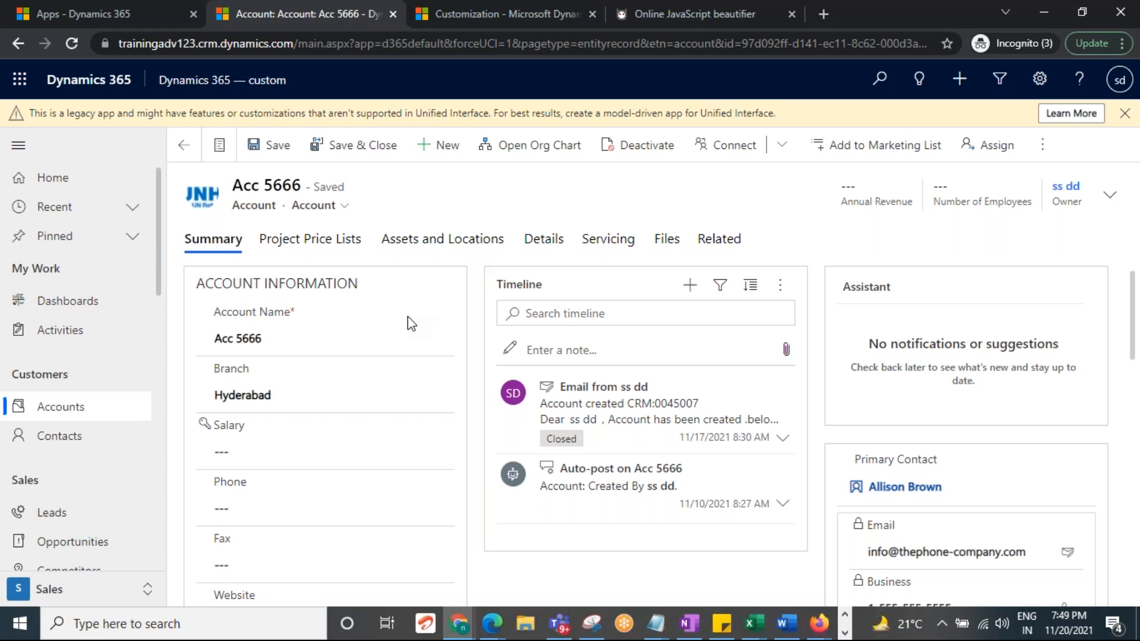
click(338, 339)
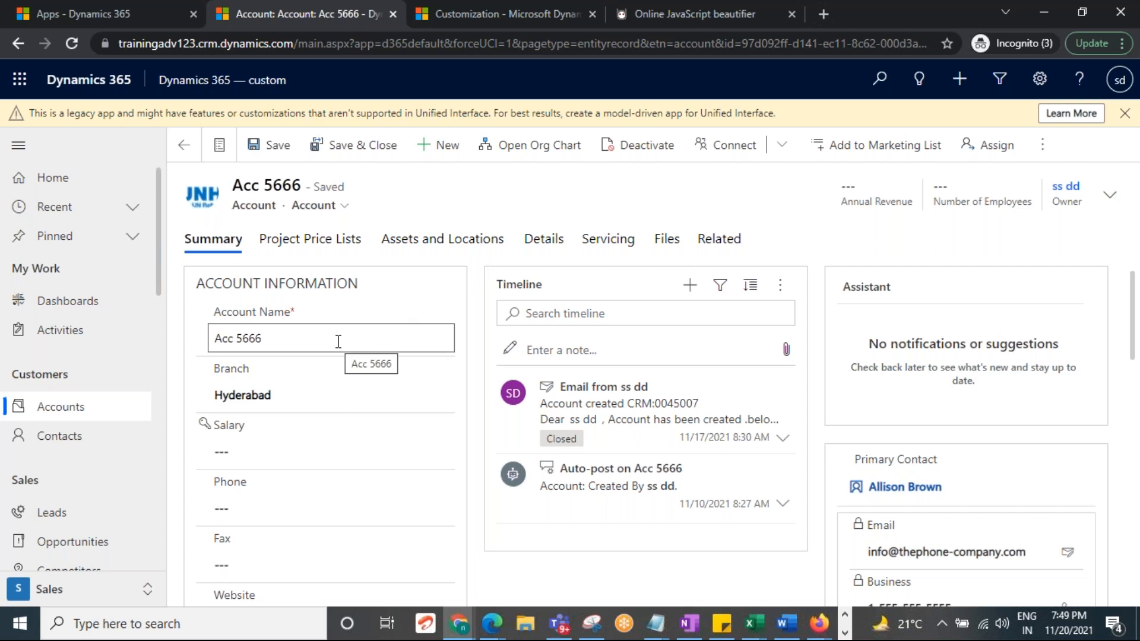
click(62, 416)
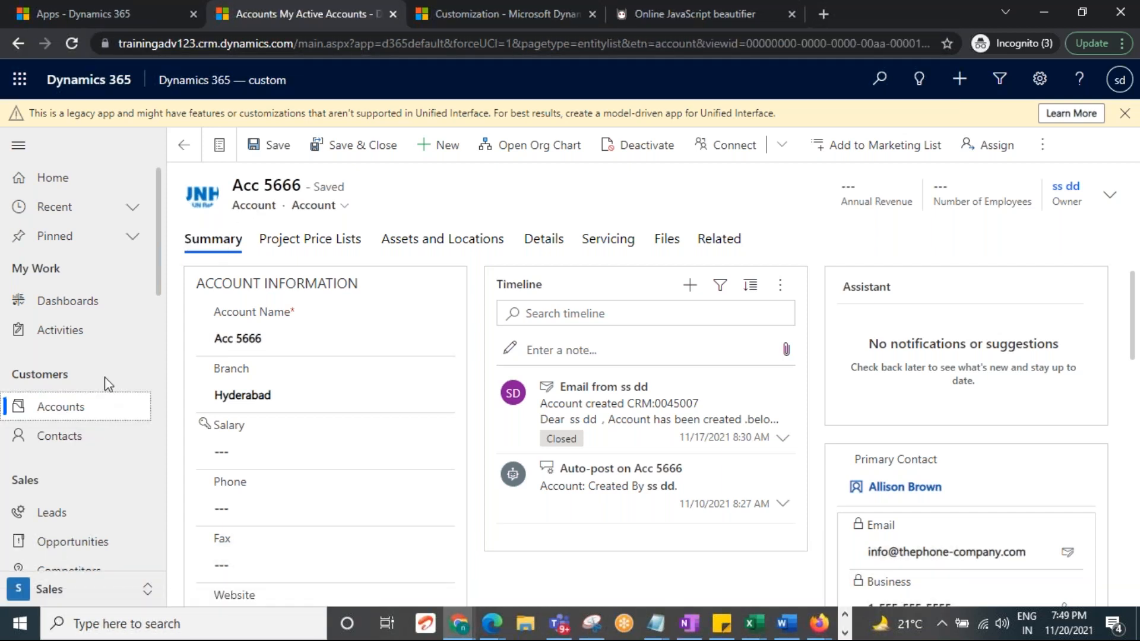